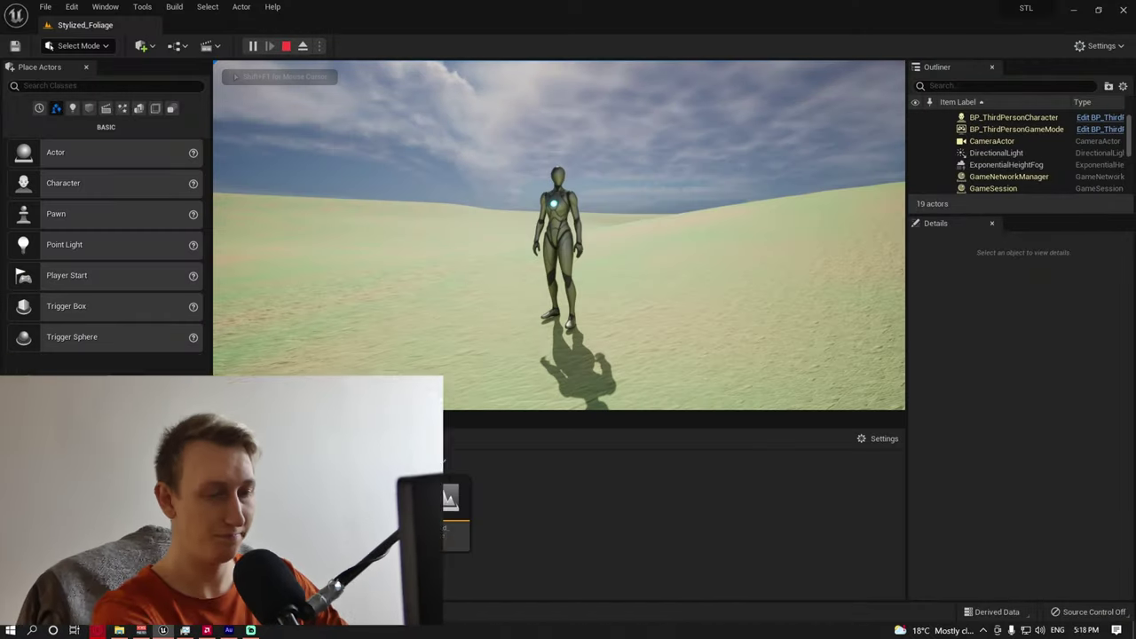
- Play-test the level in full screen, running the character around to examine the empty landscape
key(F11)
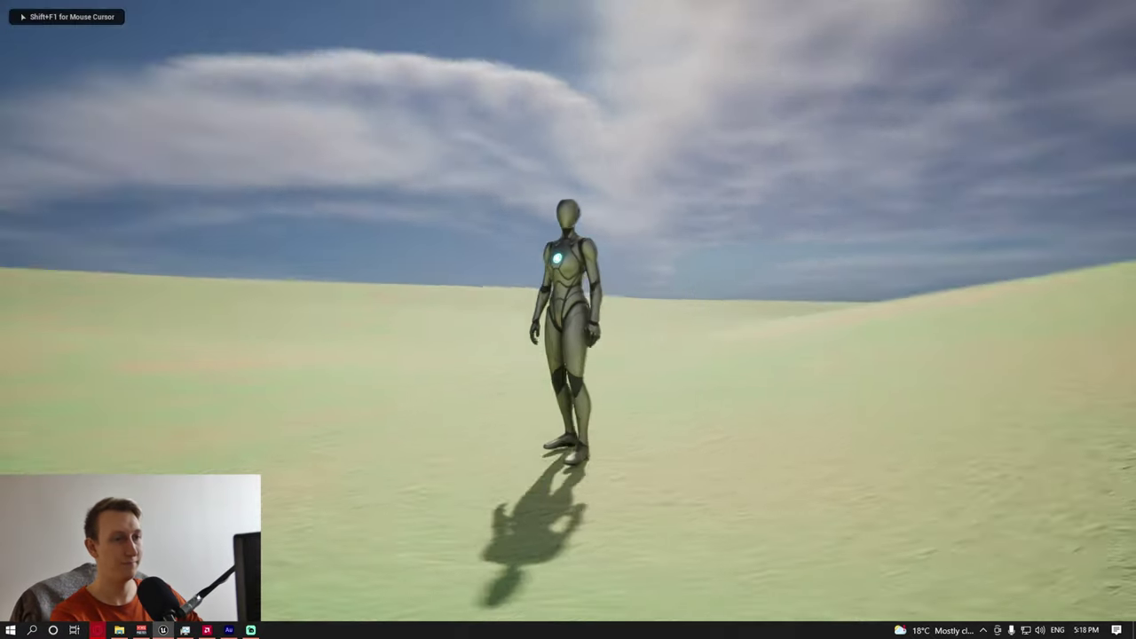
key(a)
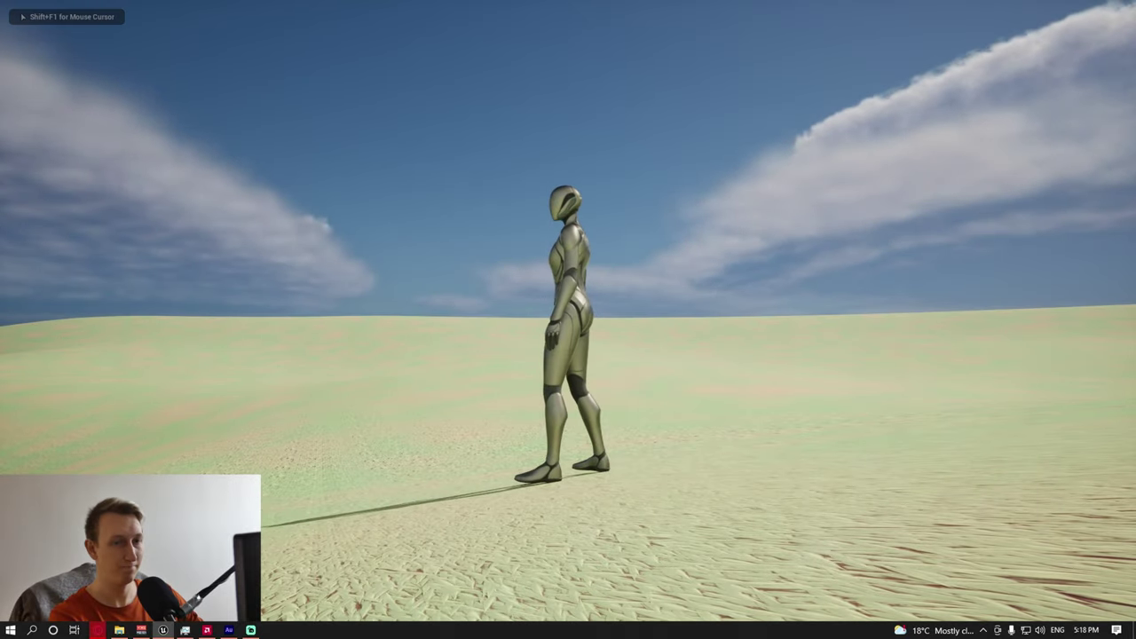
key(w)
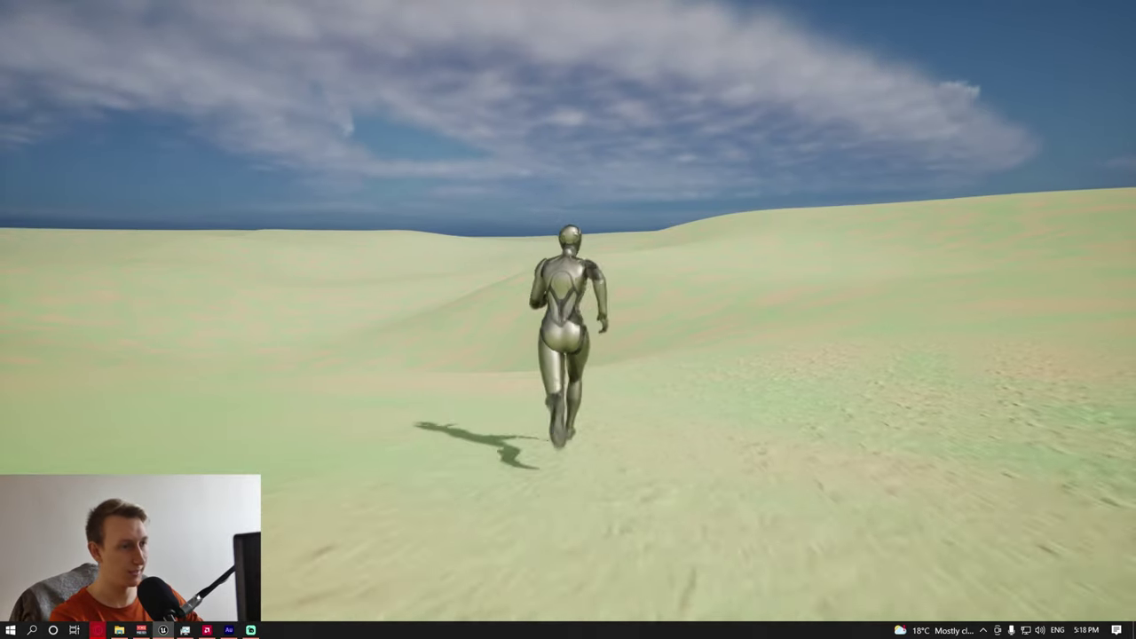
key(shift)
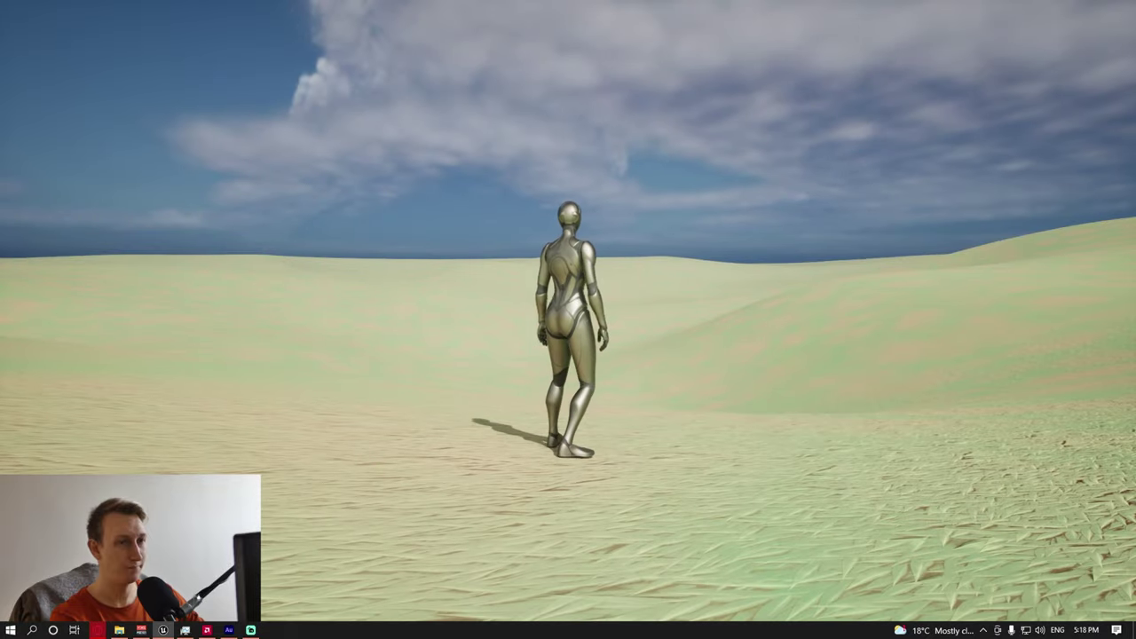
key(d)
key(d)
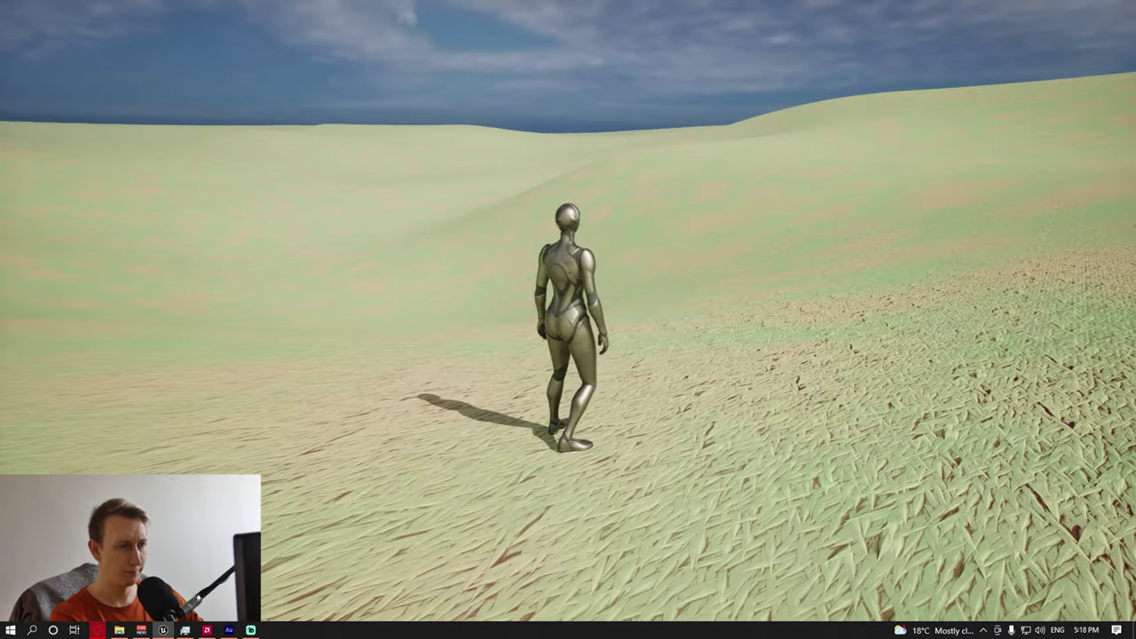
key(w)
key(a)
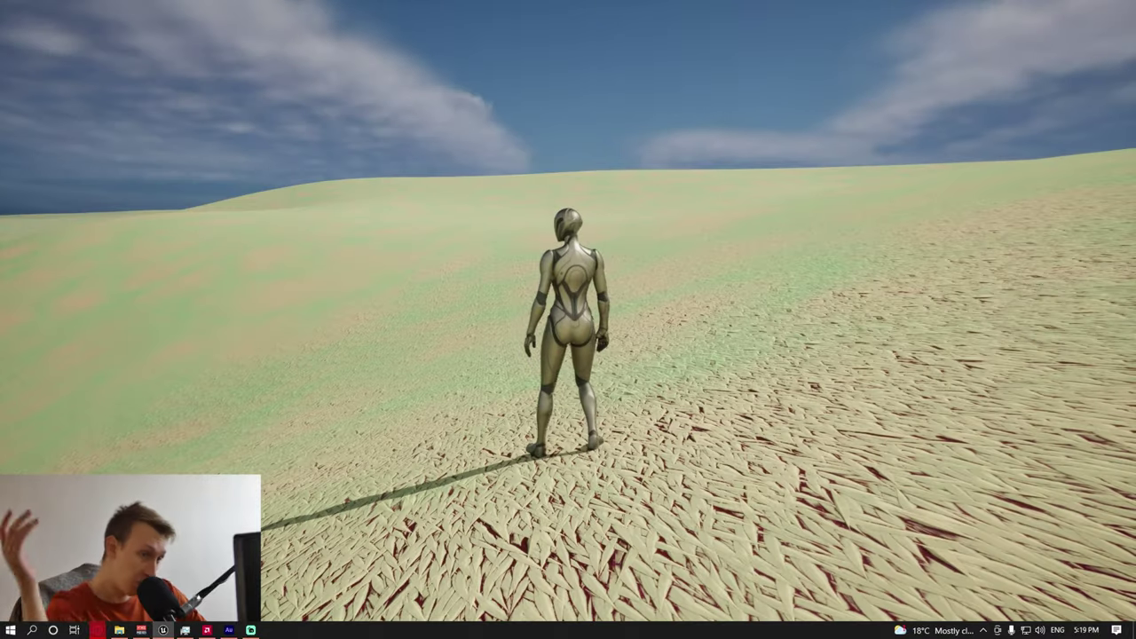
key(w)
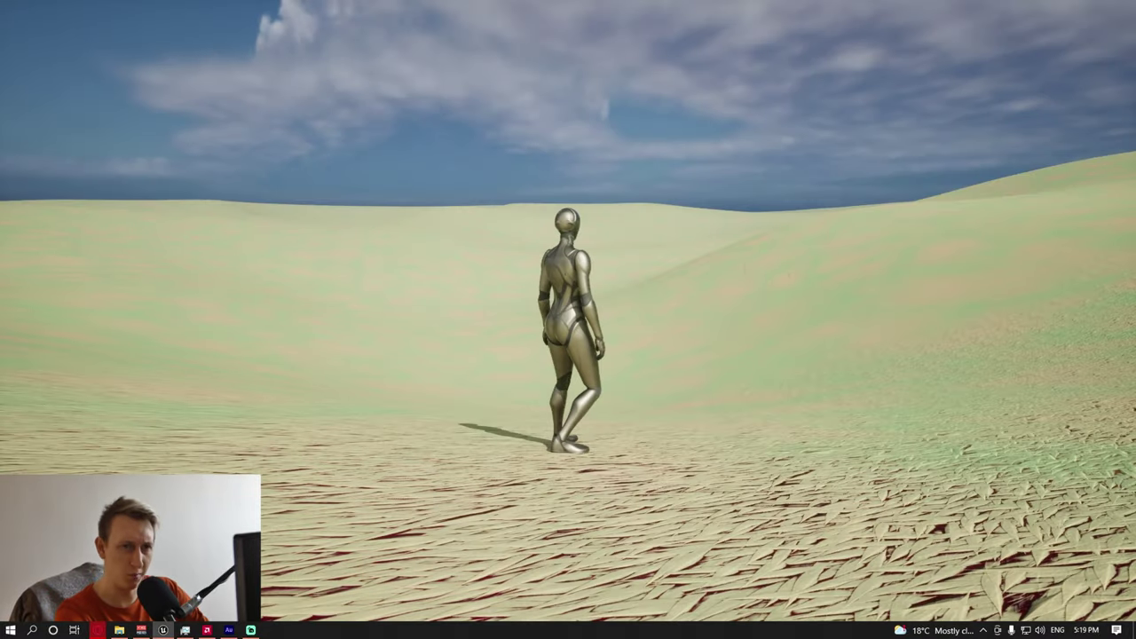
key(w)
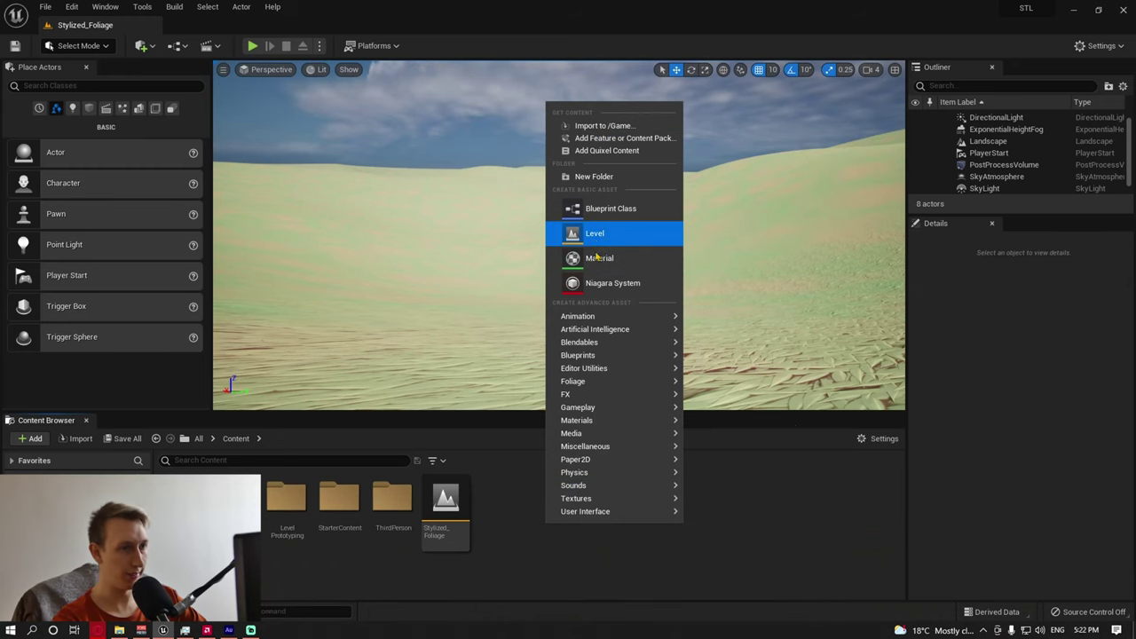
- Create a Stylized_Foliage content folder and start importing STL.fbx from the Finalized folder into it
mouse_move(578, 408)
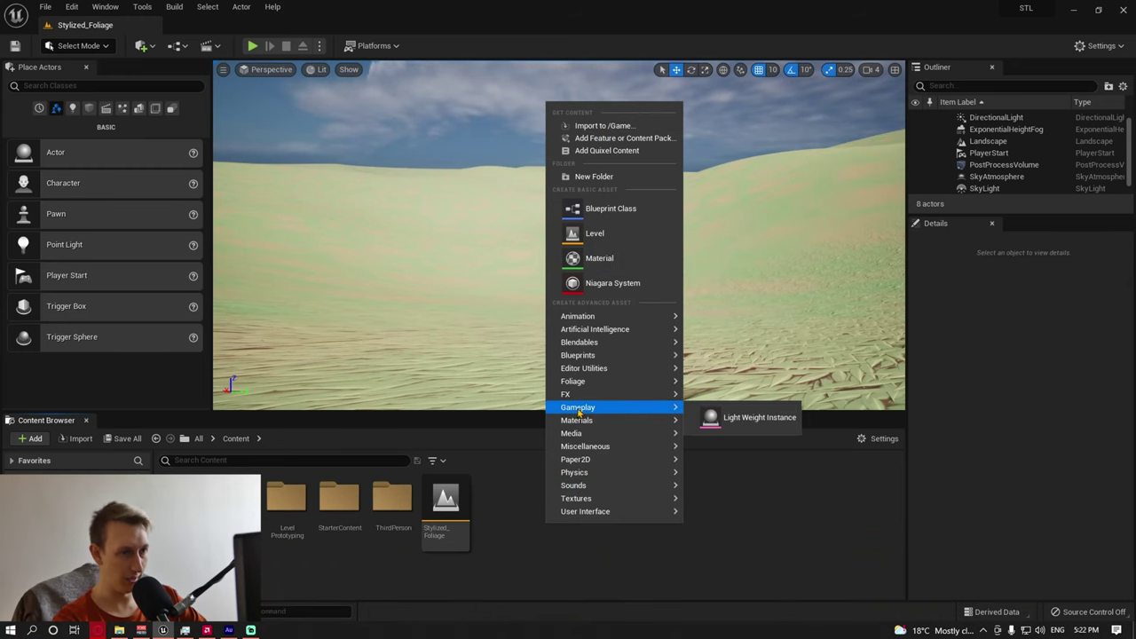
click(586, 176)
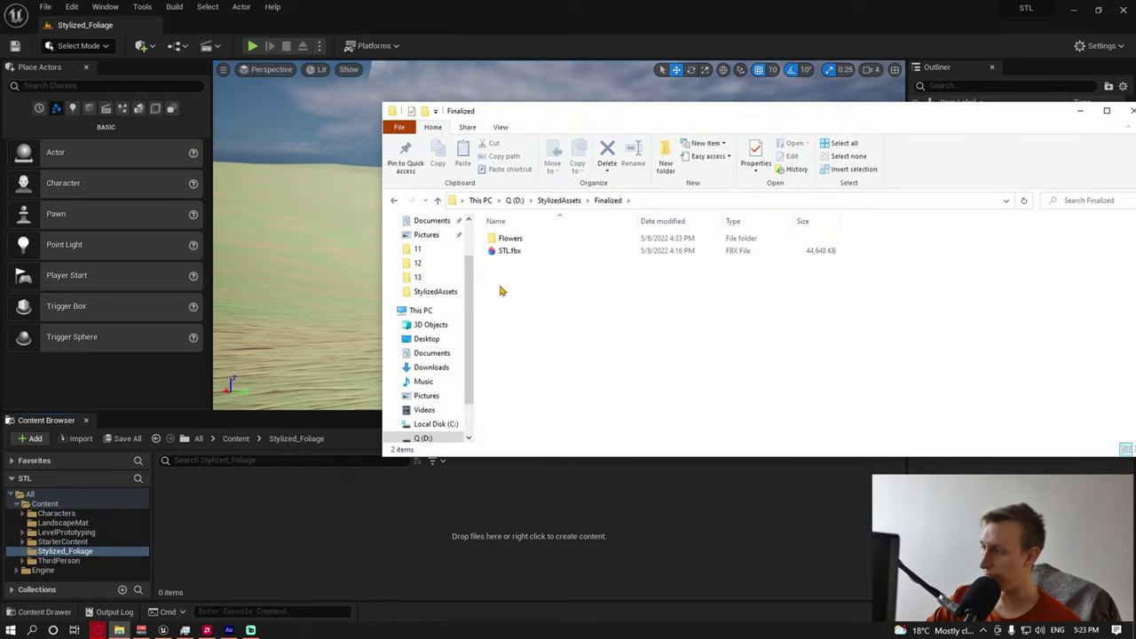
click(502, 253)
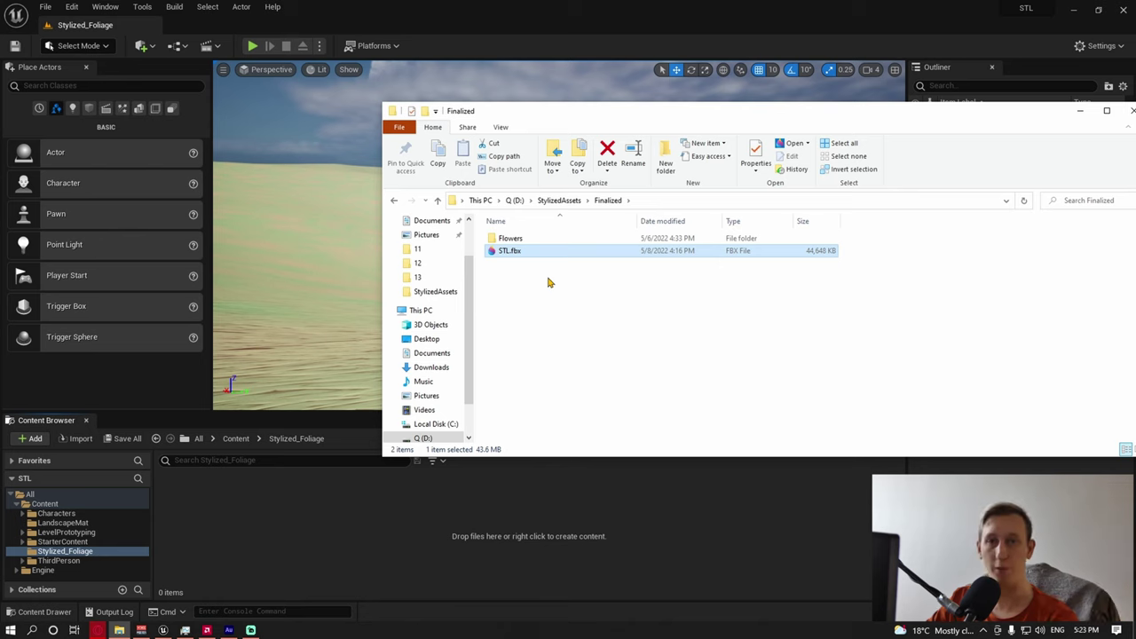
drag(525, 252, 299, 530)
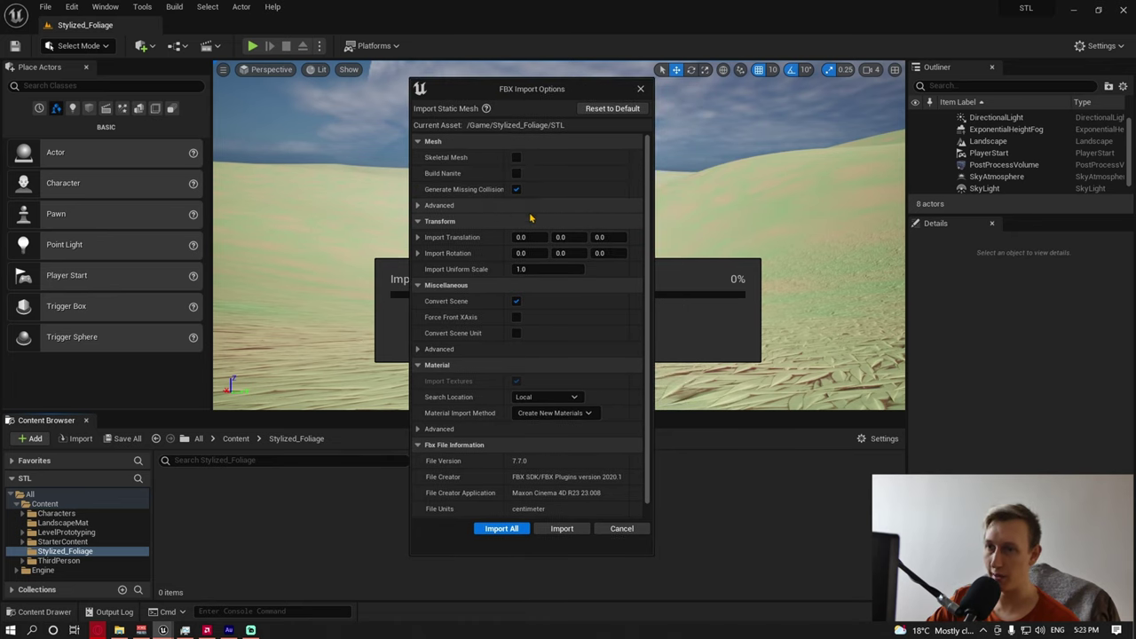
- Set the Vertex Color Import Option to Replace in the advanced mesh options and import everything from the FBX
click(418, 206)
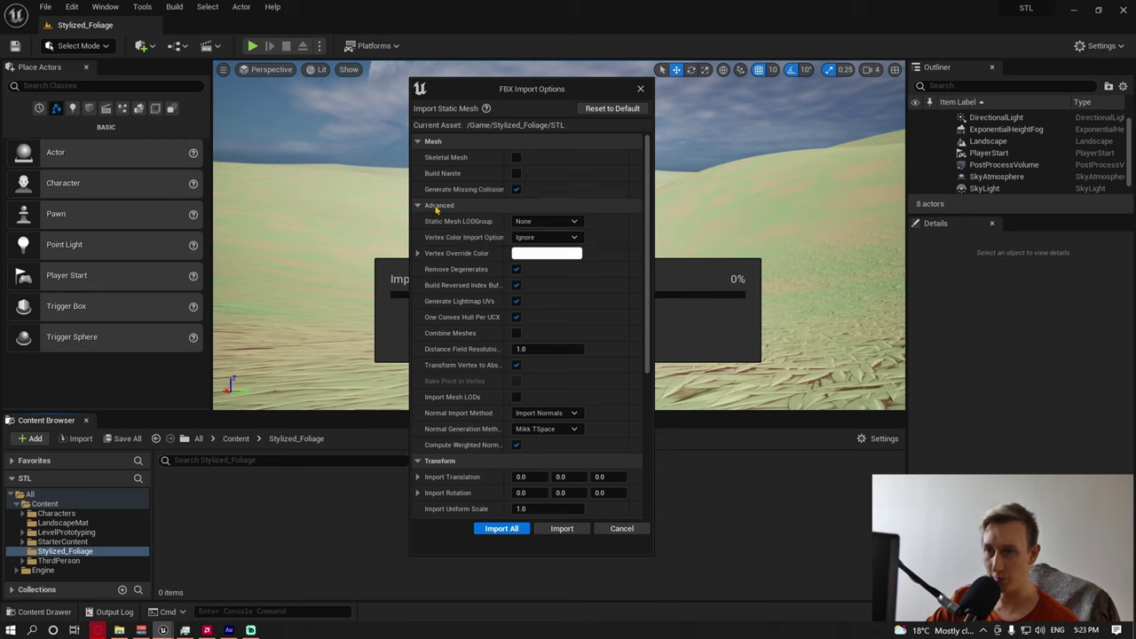
click(530, 237)
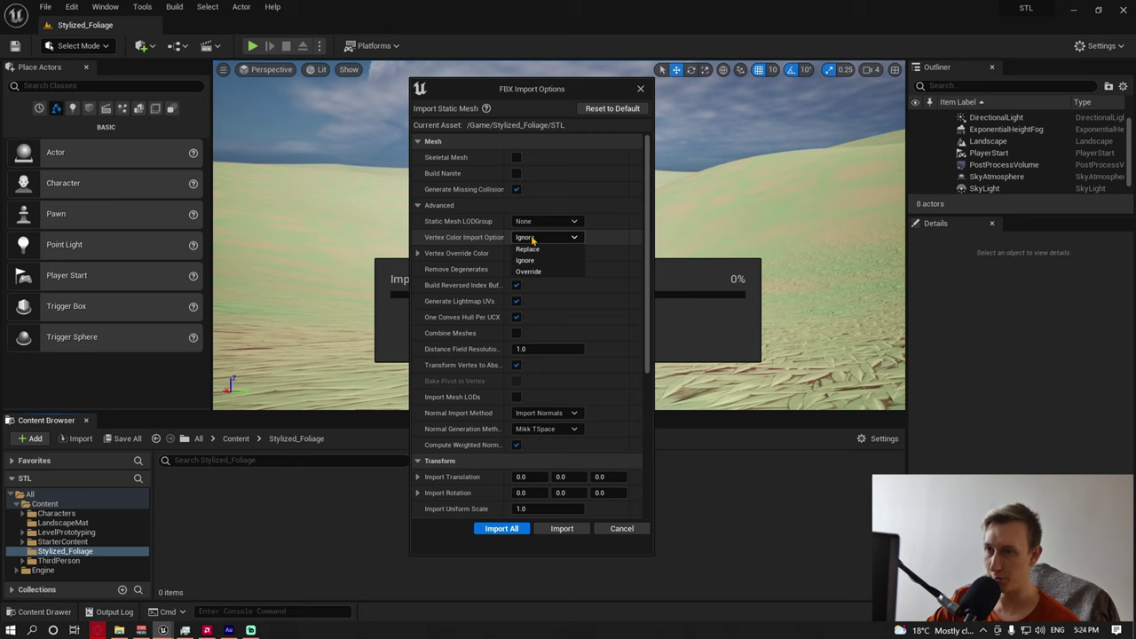
click(529, 250)
scroll(461, 319, down, 3)
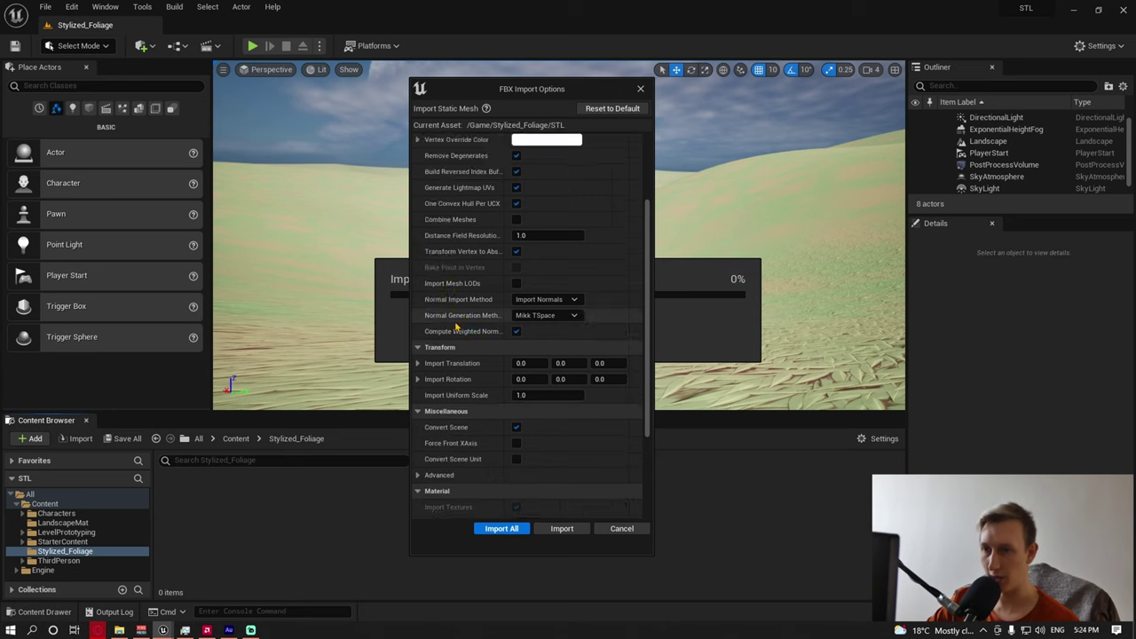
scroll(460, 332, down, 4)
click(501, 528)
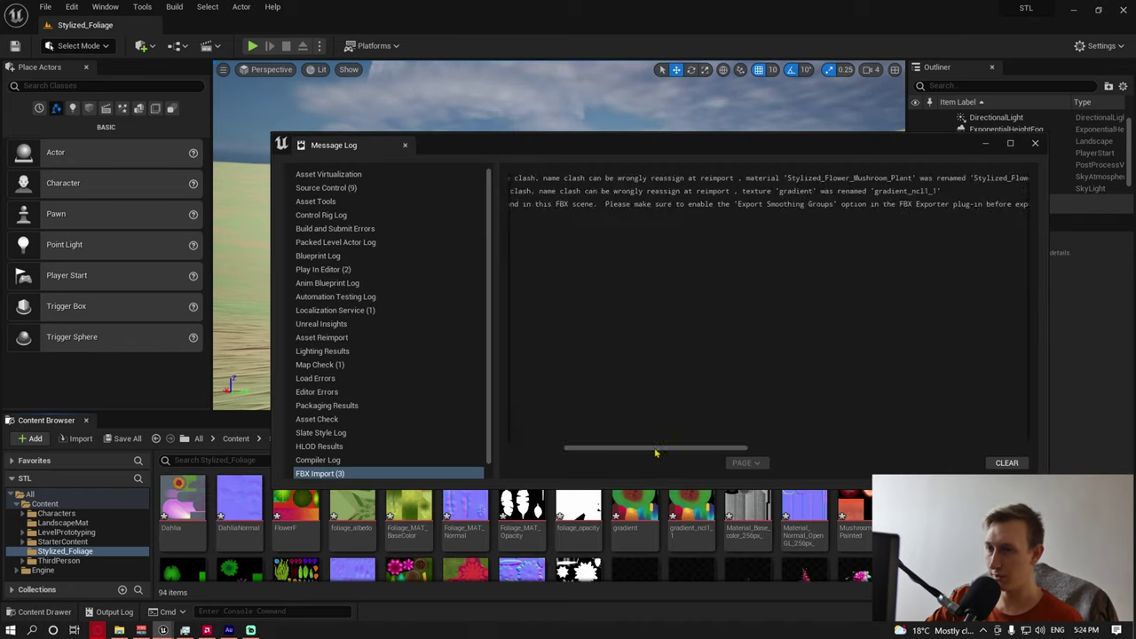
- Review the FBX import messages, clear them and close the Message Log
drag(655, 452, 585, 456)
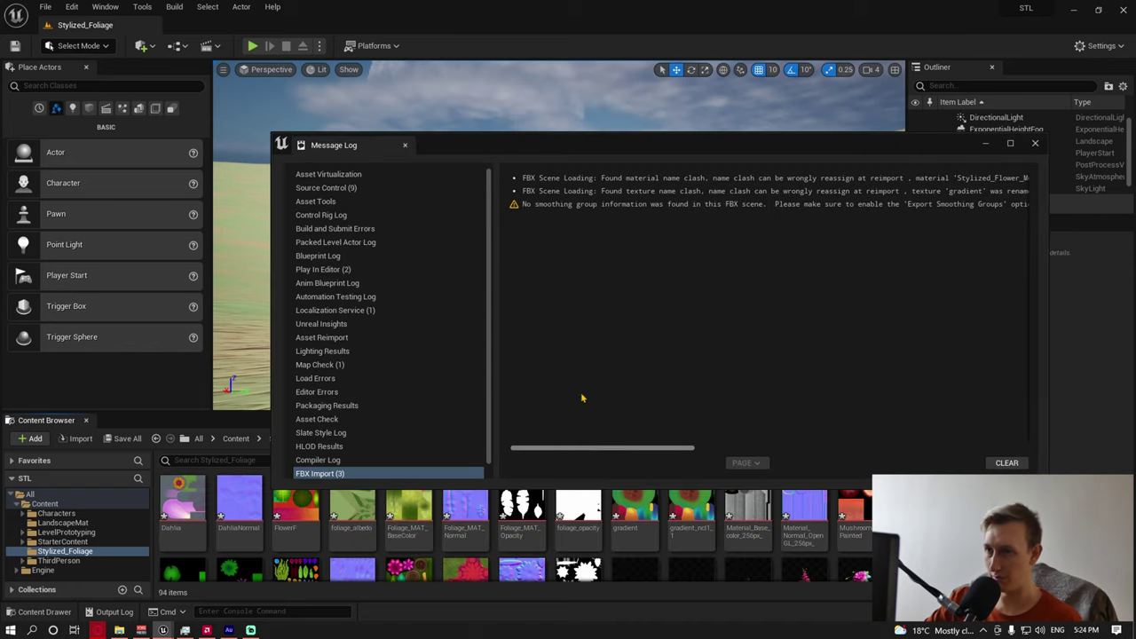
click(546, 205)
click(547, 192)
click(552, 182)
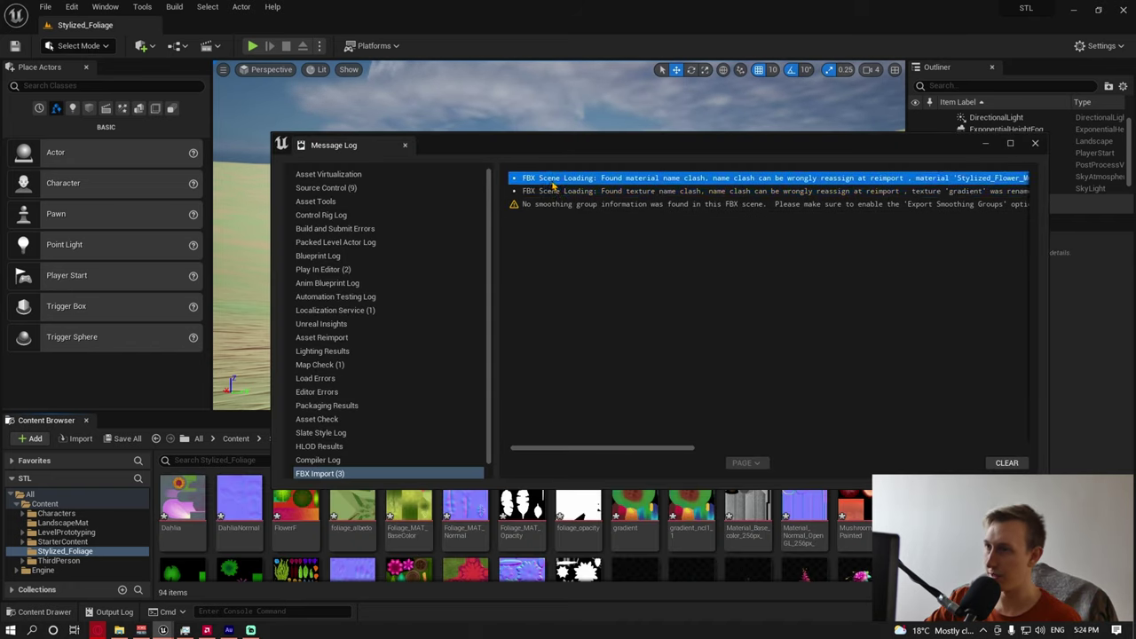
click(550, 190)
click(609, 329)
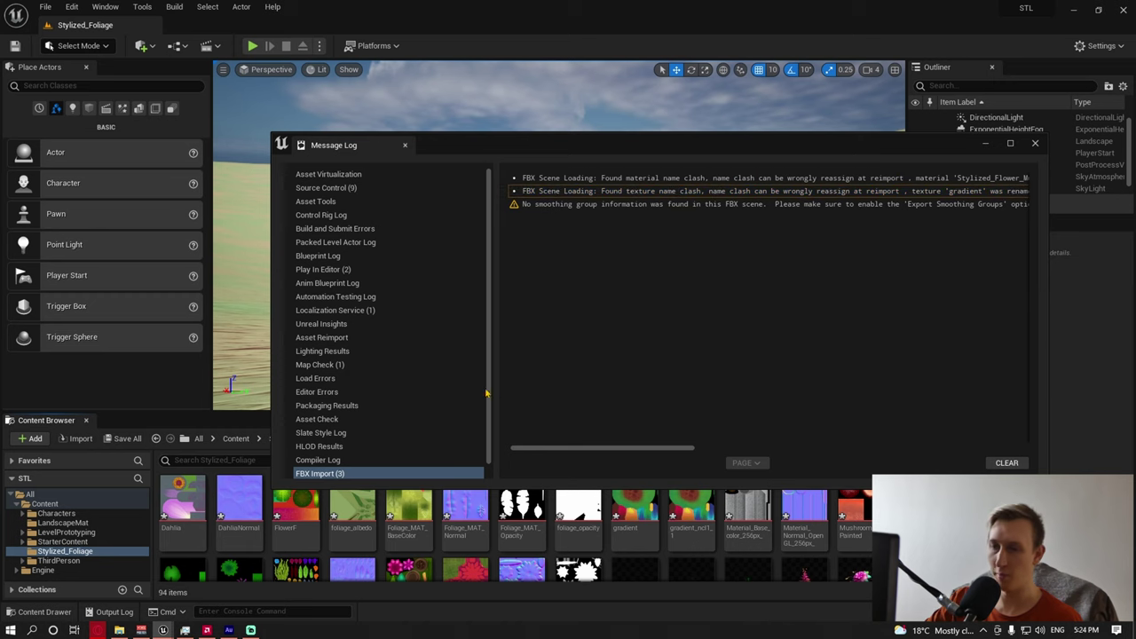
click(1006, 462)
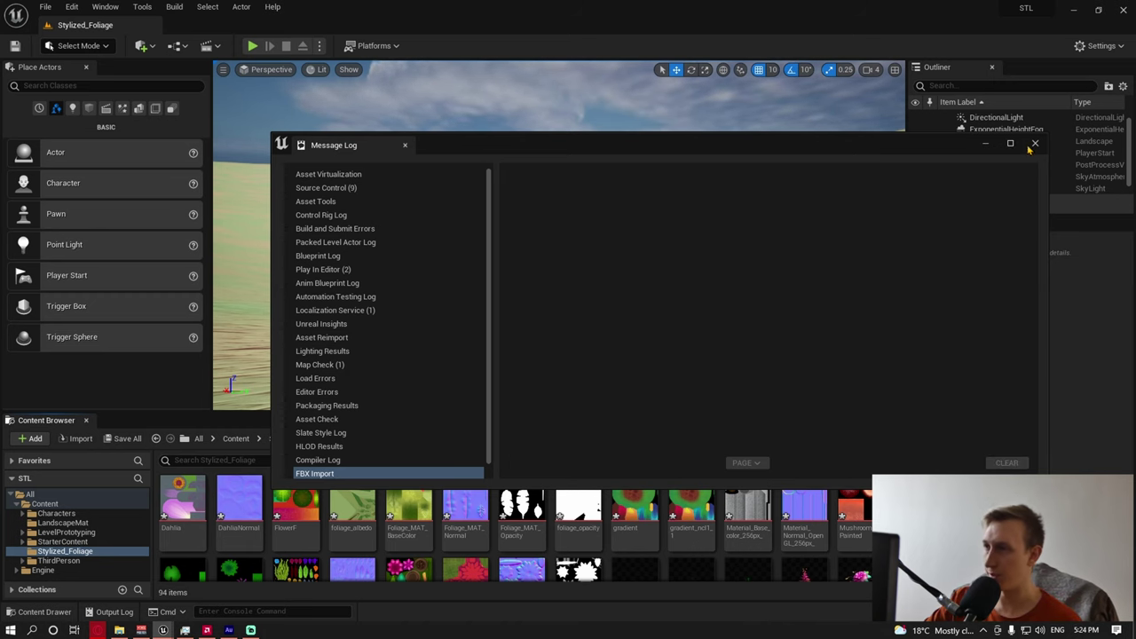
click(1034, 142)
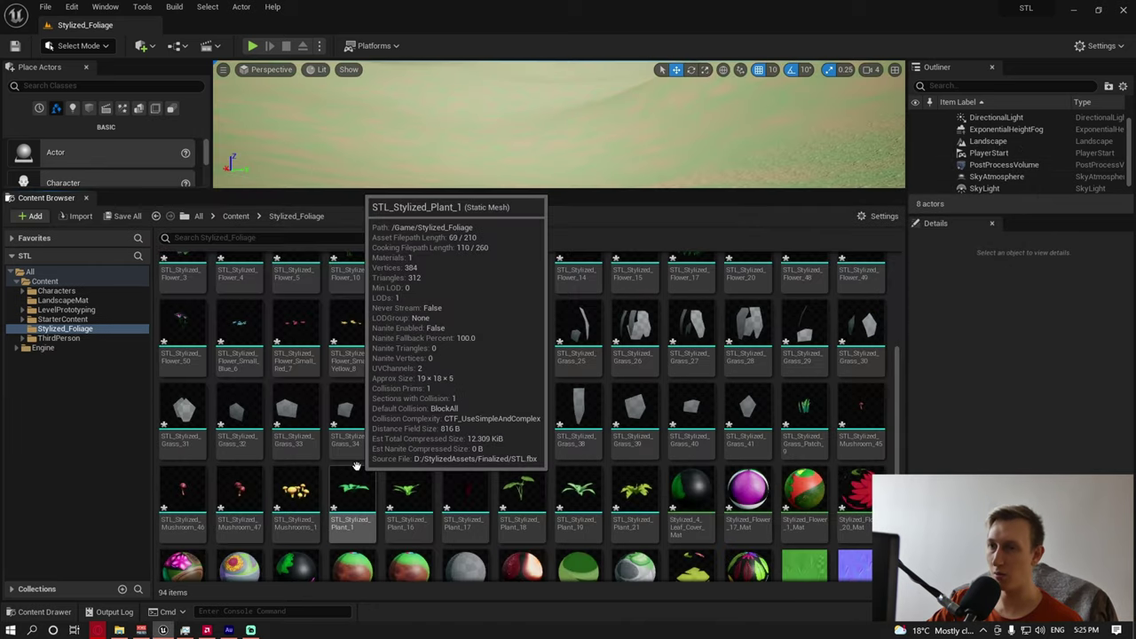
- Open the Stylized_Grass_2_Mat material and delete the Texture Sample feeding its Base Color
scroll(355, 465, up, 5)
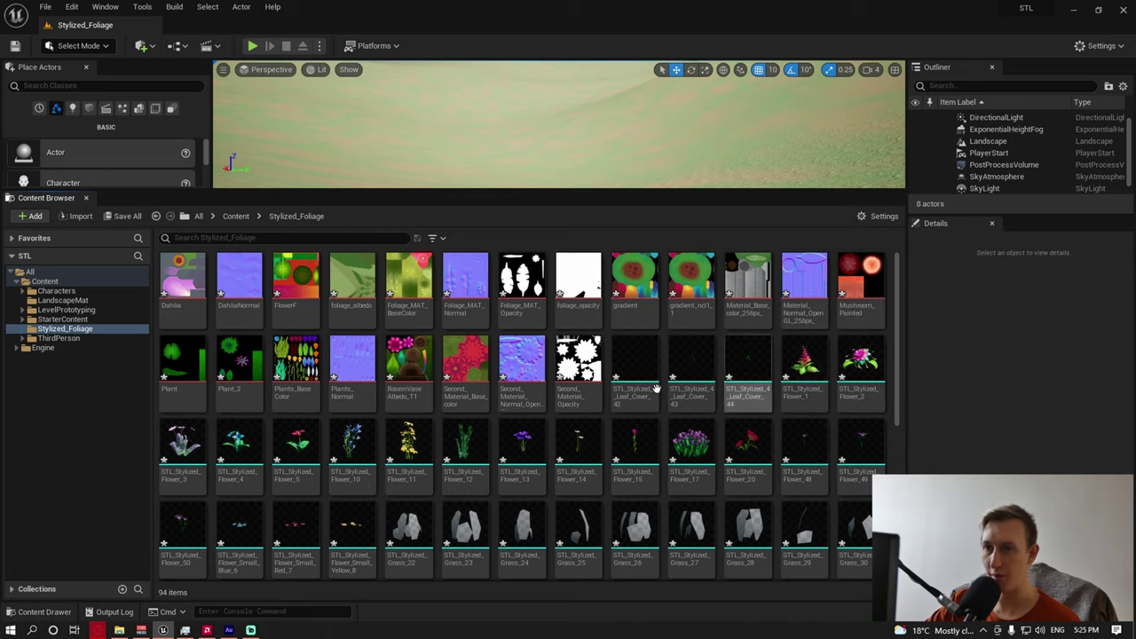
scroll(489, 521, down, 8)
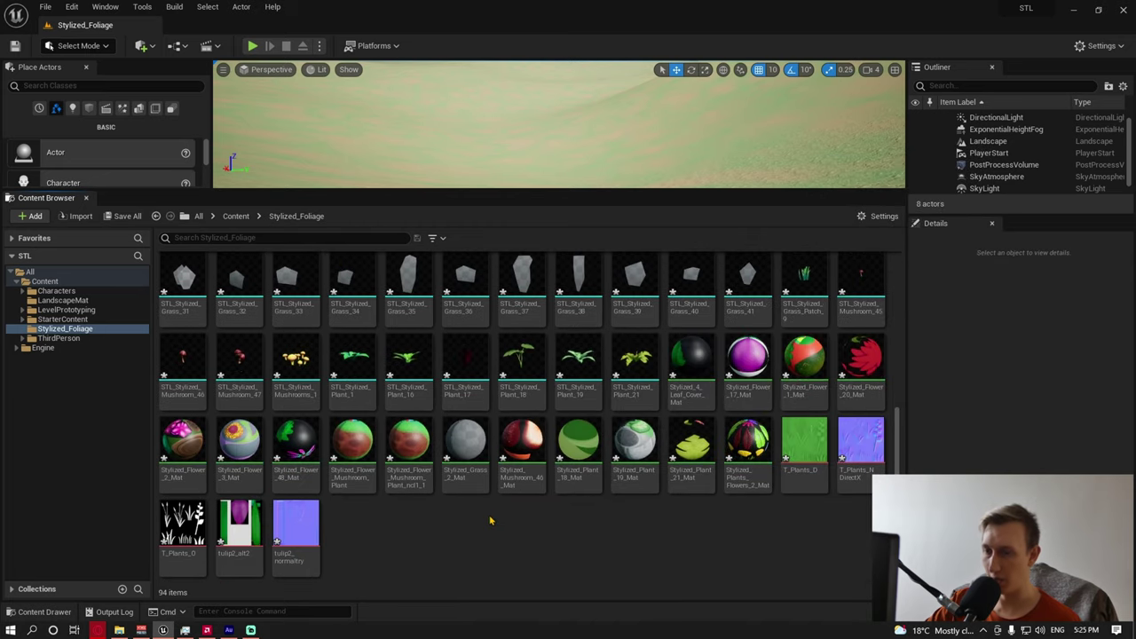
click(465, 444)
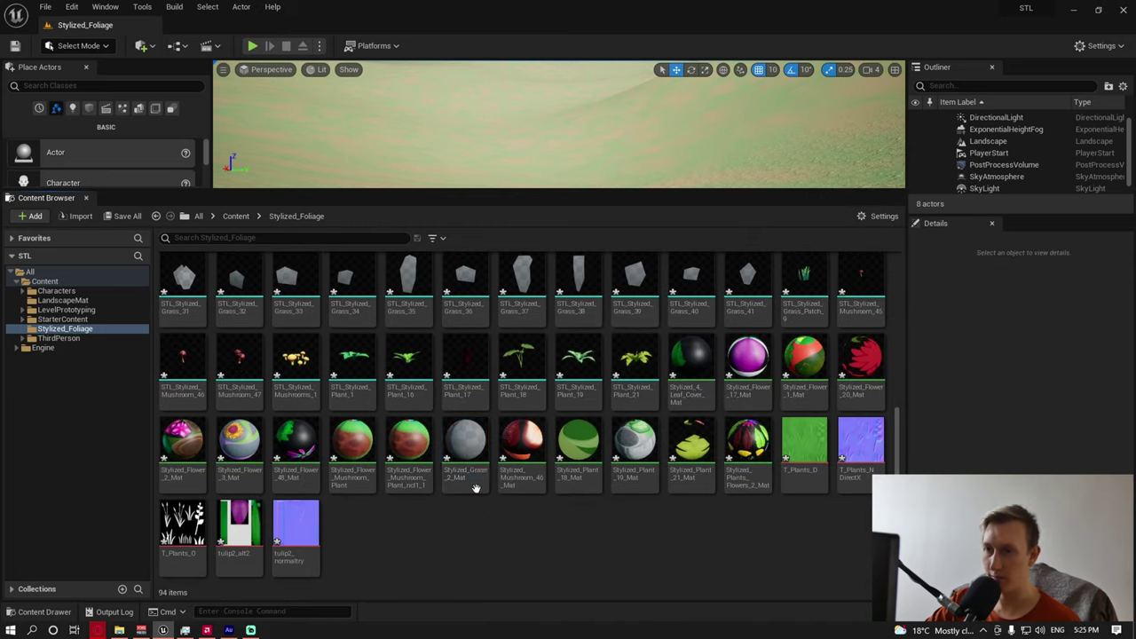
double_click(465, 444)
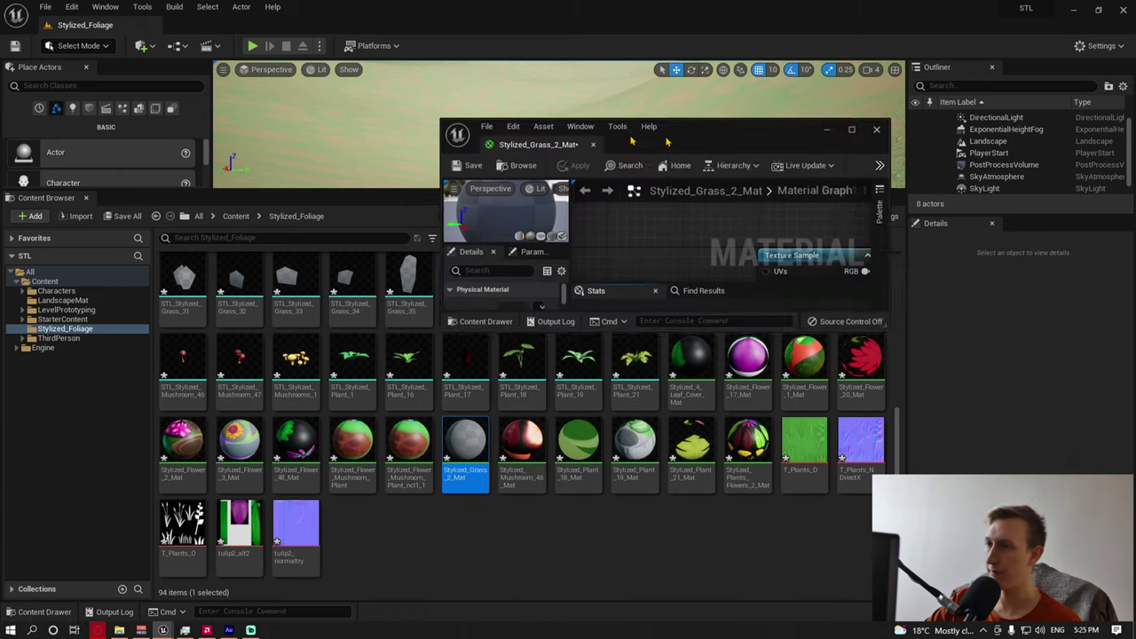
click(669, 219)
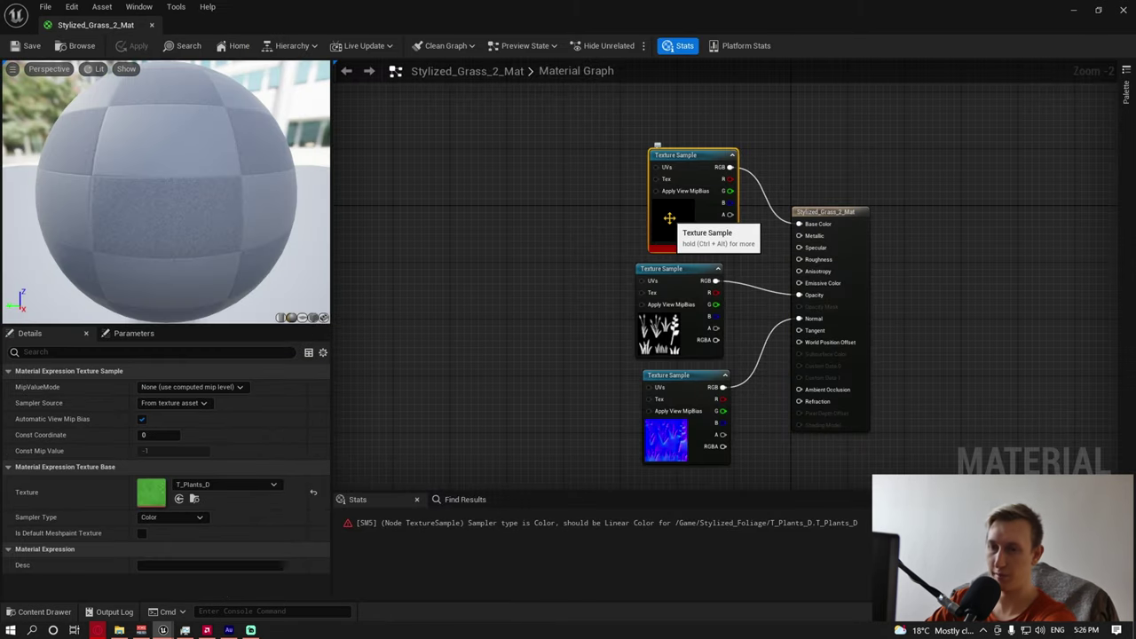
key(Delete)
- Add the T_Plants_D texture to the grass material graph and place its node above the opacity texture sample
drag(632, 16, 638, 90)
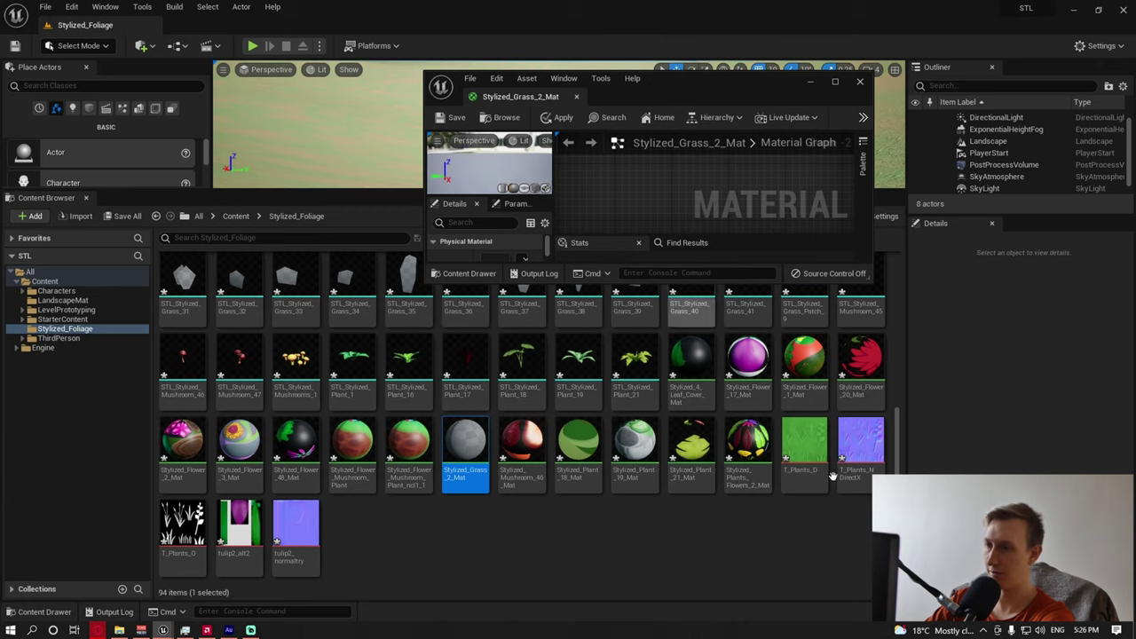
drag(829, 471, 626, 161)
click(835, 83)
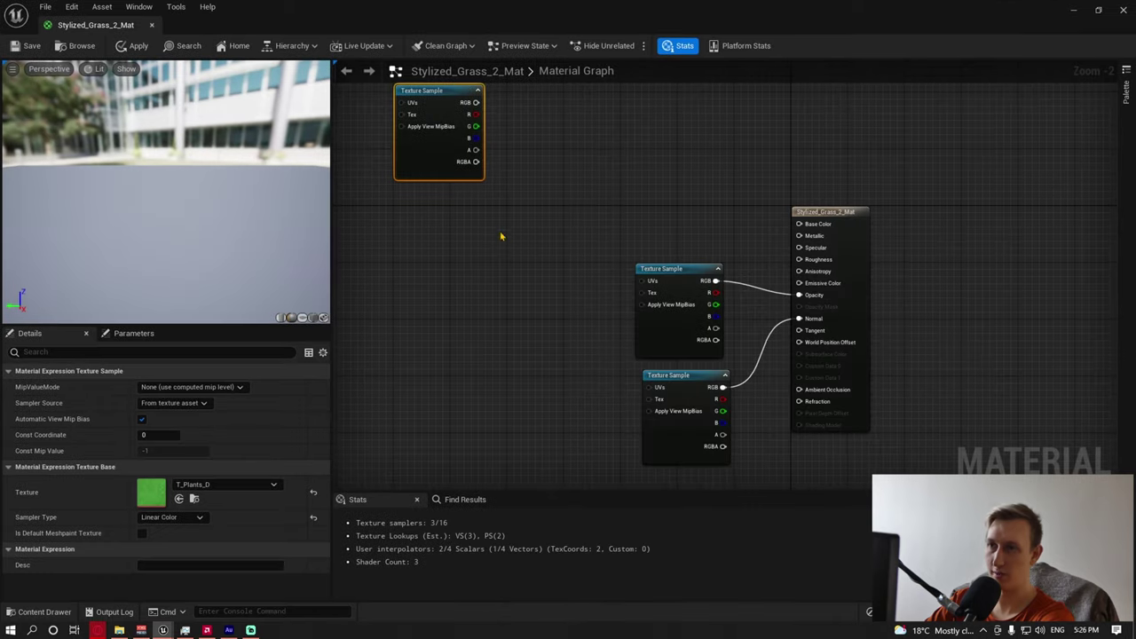
drag(426, 94, 823, 236)
drag(668, 228, 654, 228)
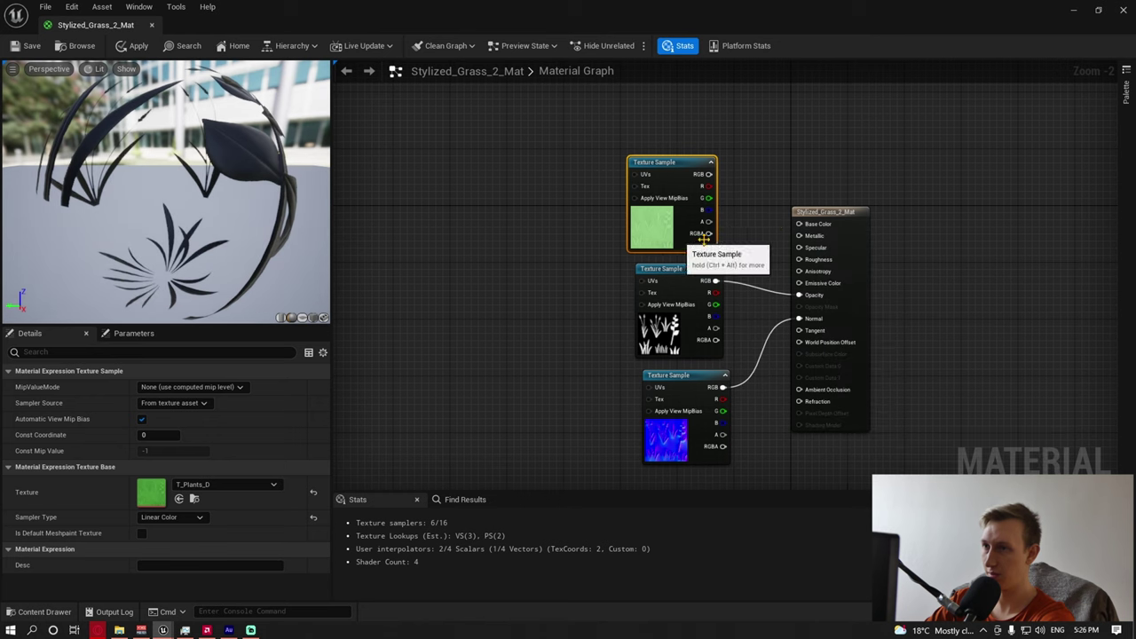
- Connect the T_Plants_D sample's RGB output to Base Color, save the grass material and close its editor
drag(708, 173, 820, 229)
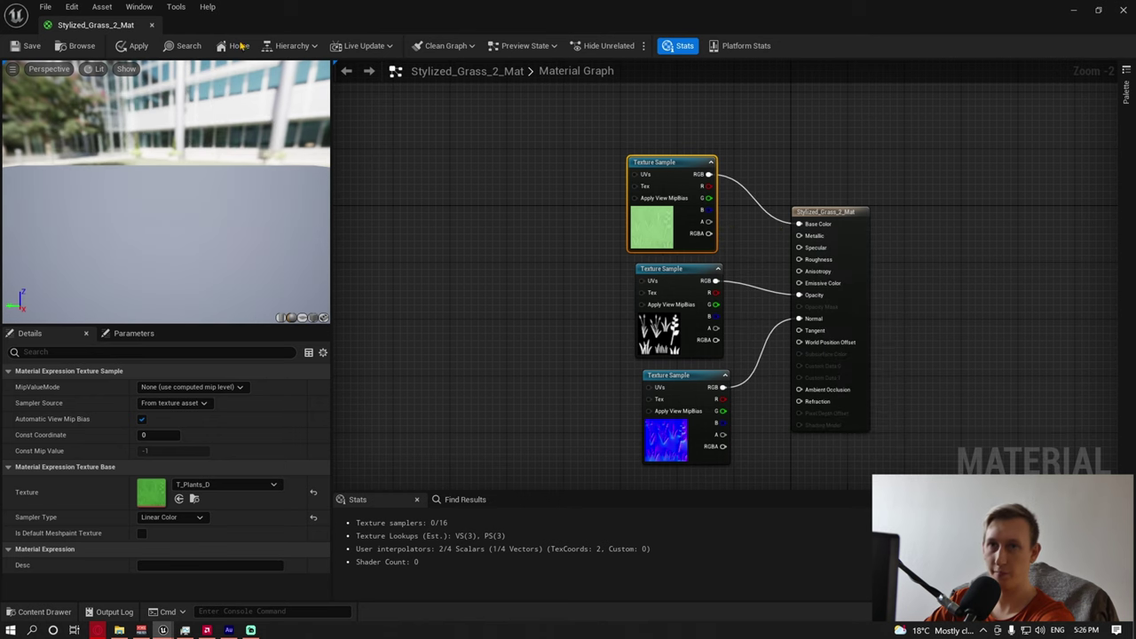
click(16, 48)
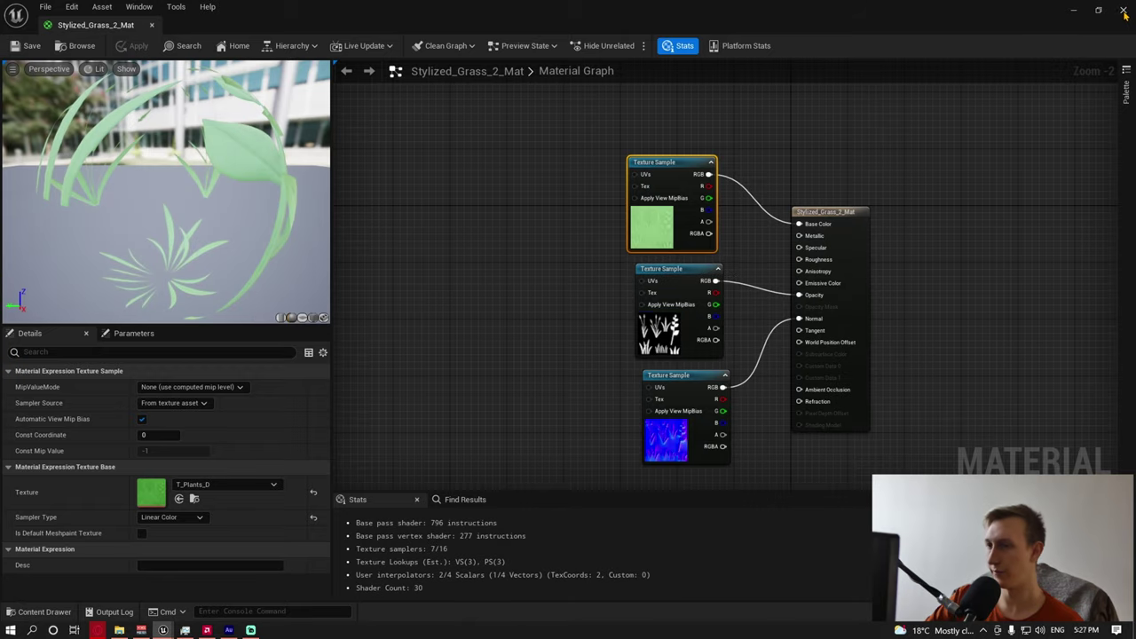
click(1124, 11)
- Look through the imported foliage assets and open the Stylized_Flower_17_Mat material to examine its texture nodes
scroll(517, 537, up, 8)
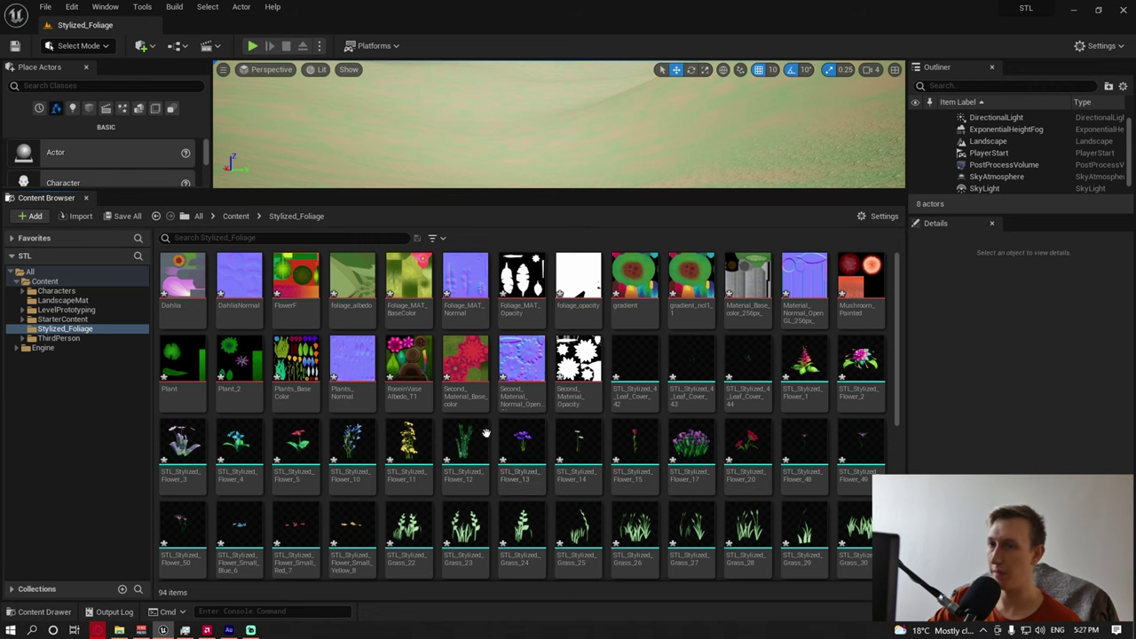
scroll(574, 429, down, 1)
scroll(574, 429, down, 5)
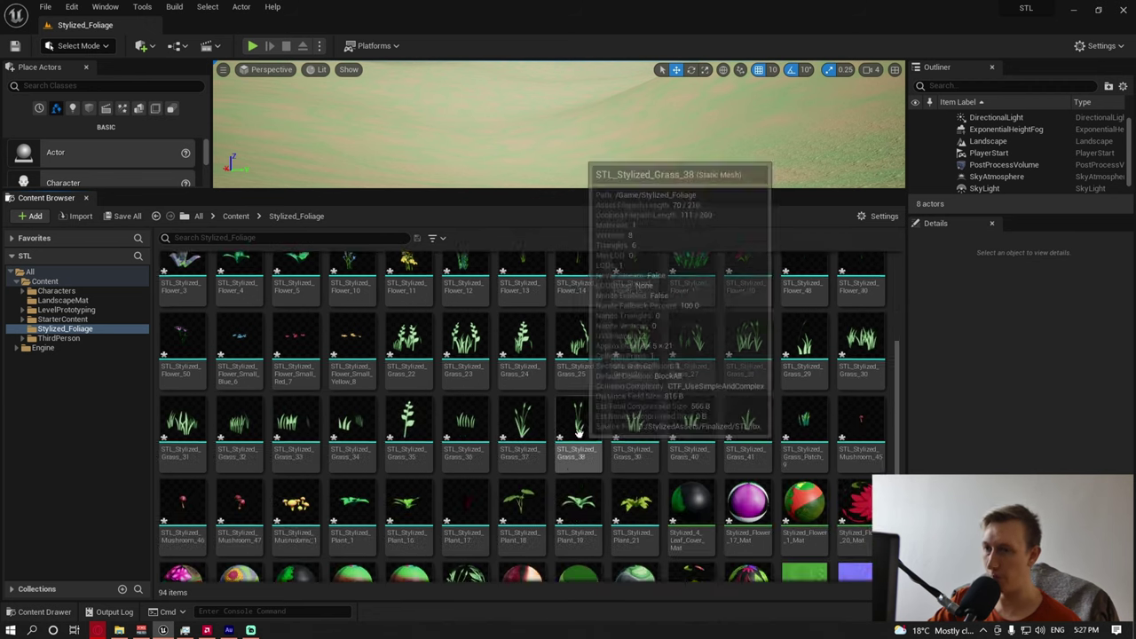
click(750, 371)
double_click(750, 371)
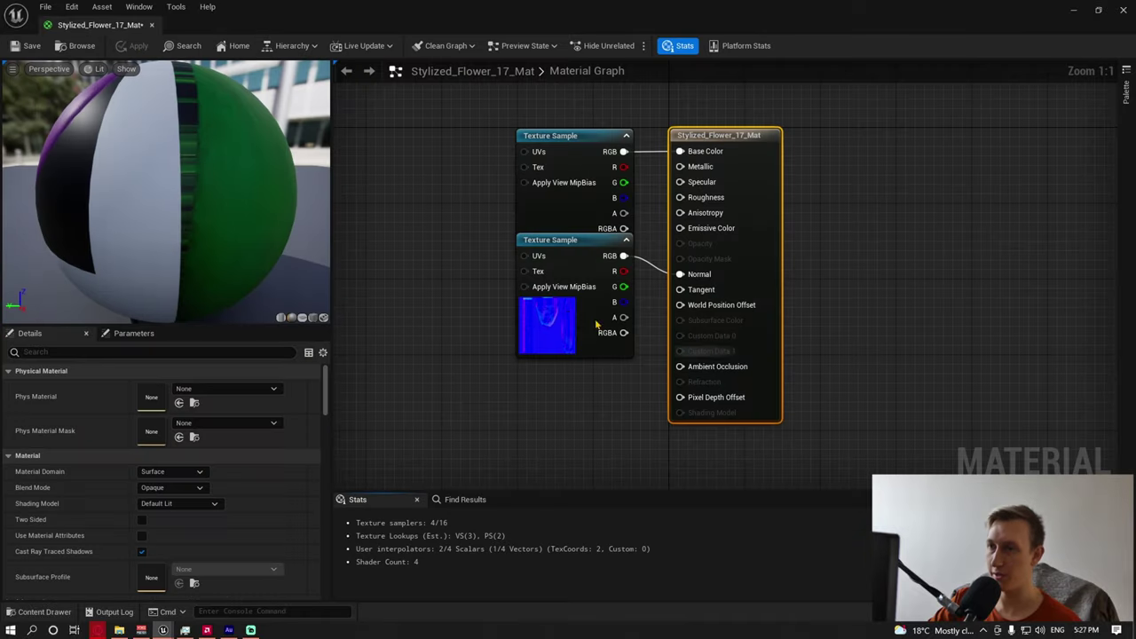
right_click(544, 420)
click(426, 307)
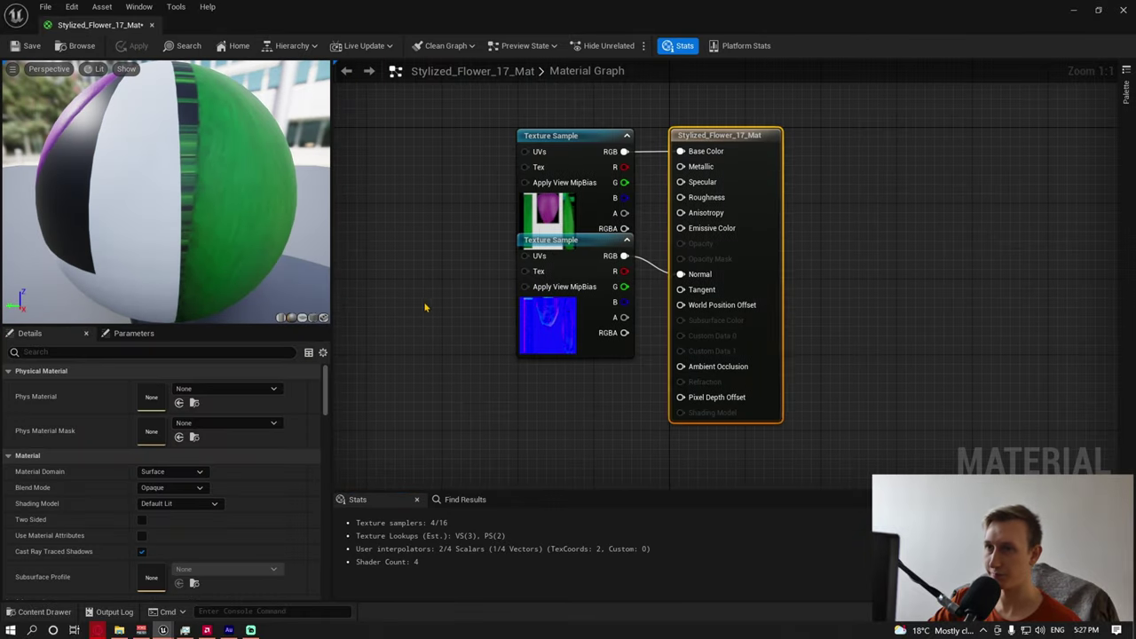
- Move the tulip2_alt2 Texture Sample above the normal map sample and select the material's output node
right_drag(449, 259, 479, 277)
drag(595, 229, 599, 179)
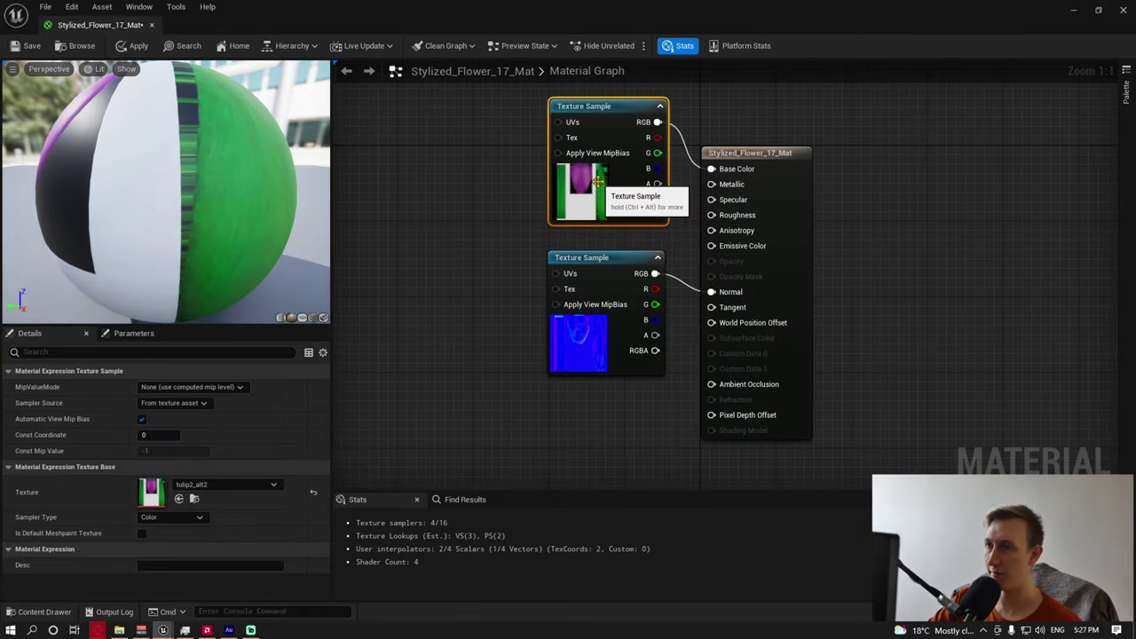
click(750, 156)
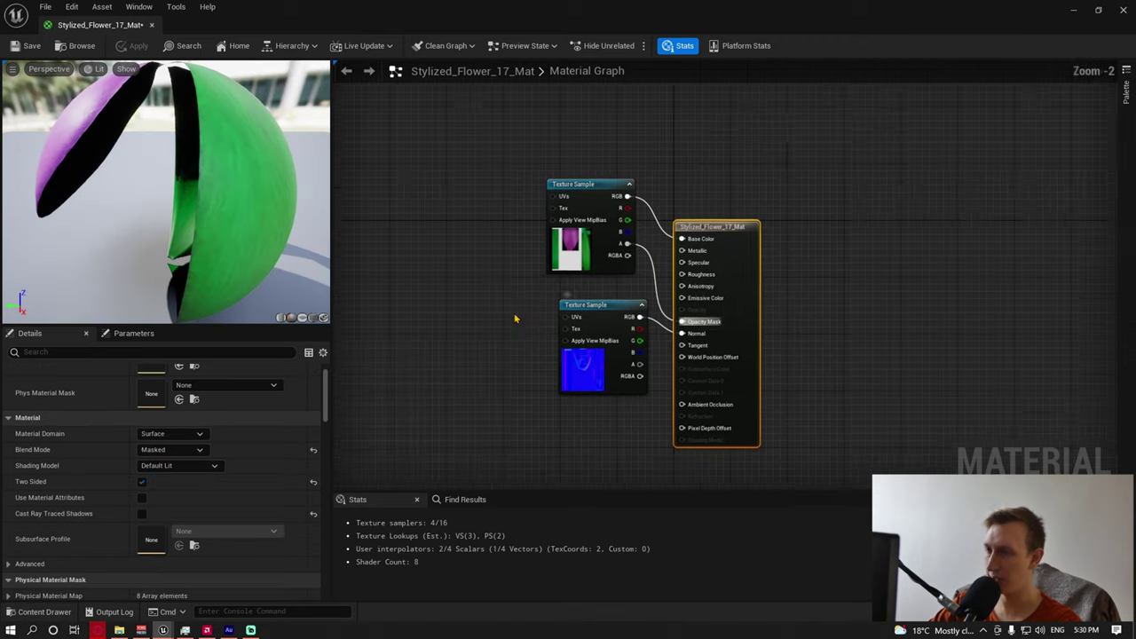
- Make the material Masked and Two Sided, disable Cast Ray Traced Shadows, and connect the tulip texture's alpha to Opacity Mask
right_drag(505, 274, 588, 286)
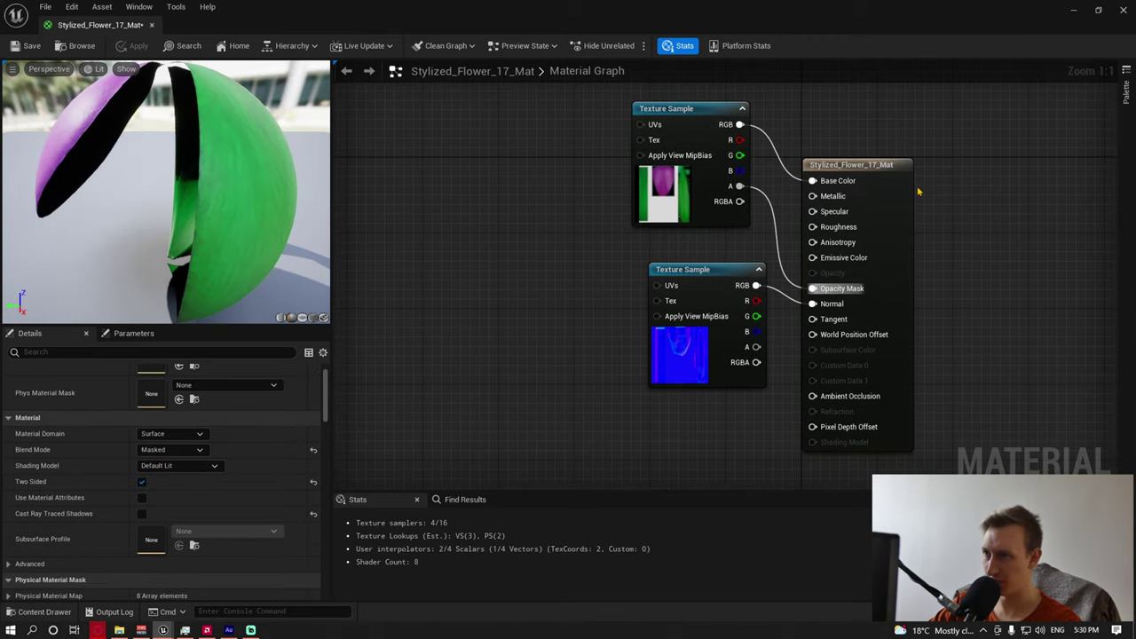
drag(885, 162, 923, 144)
scroll(158, 460, down, 1)
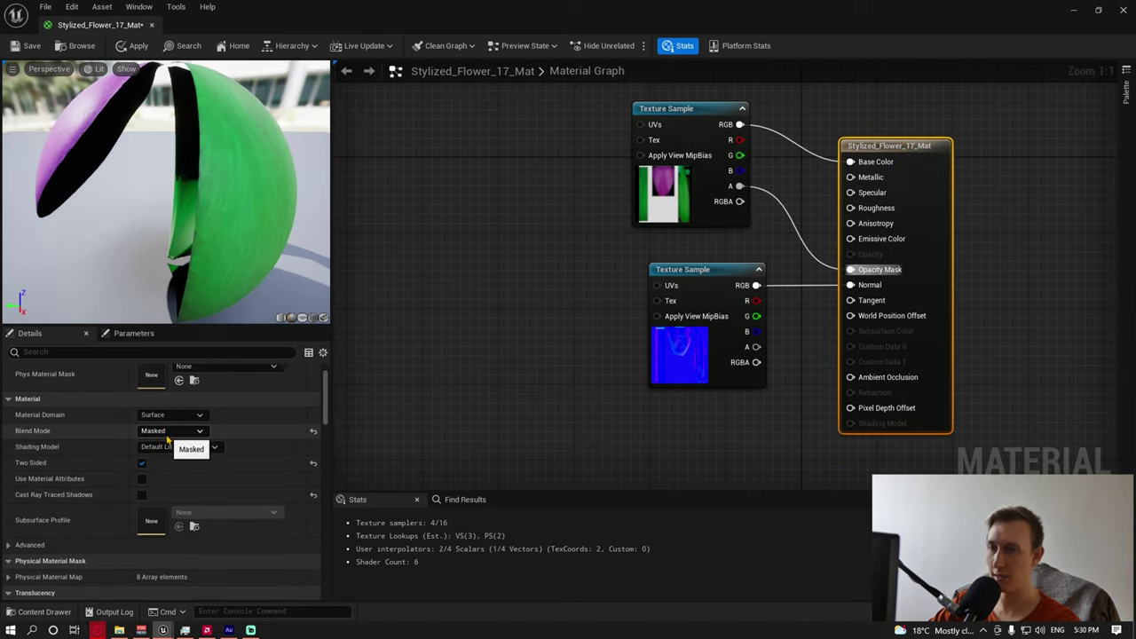
- Check the Masked blend mode and related settings of Stylized_Flower_17_Mat and save the material
click(167, 433)
click(167, 436)
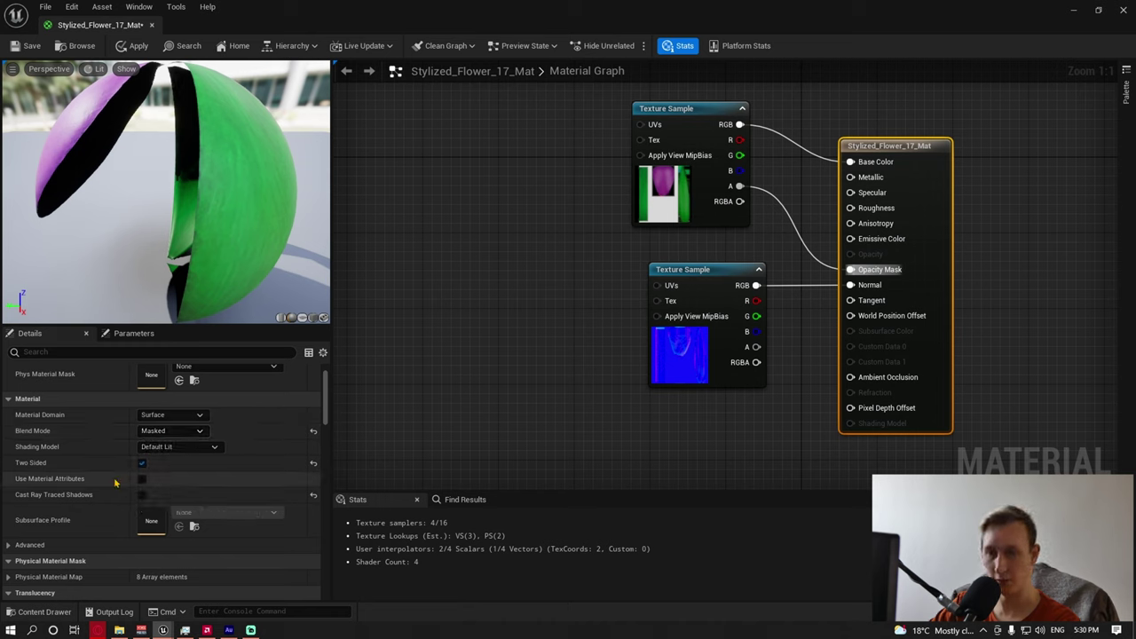
scroll(98, 497, down, 3)
scroll(94, 512, up, 5)
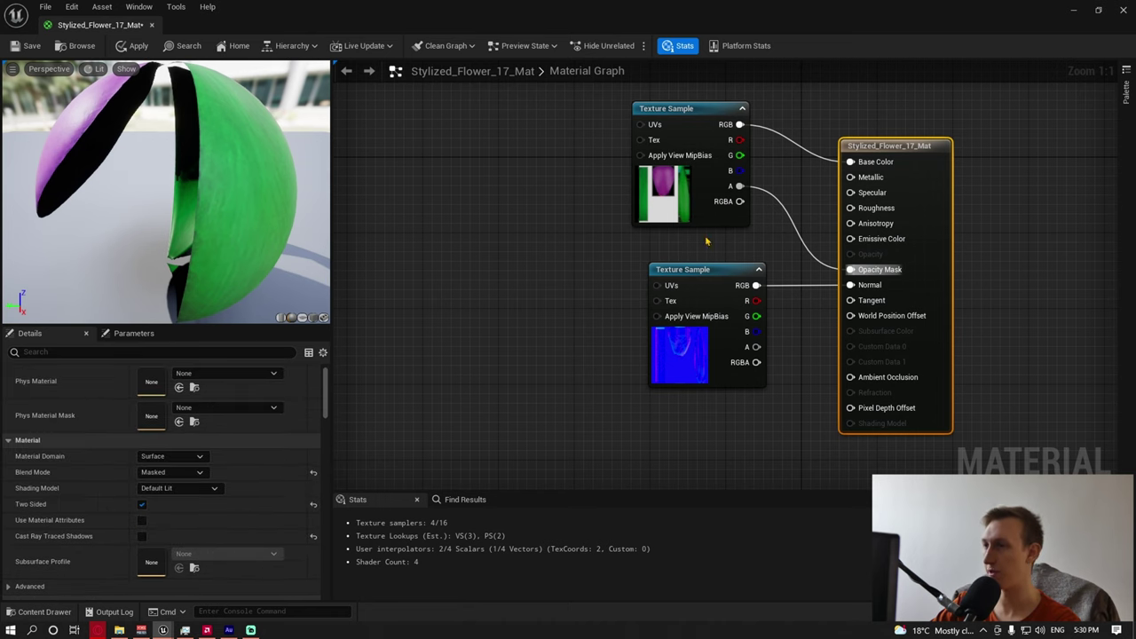
click(373, 210)
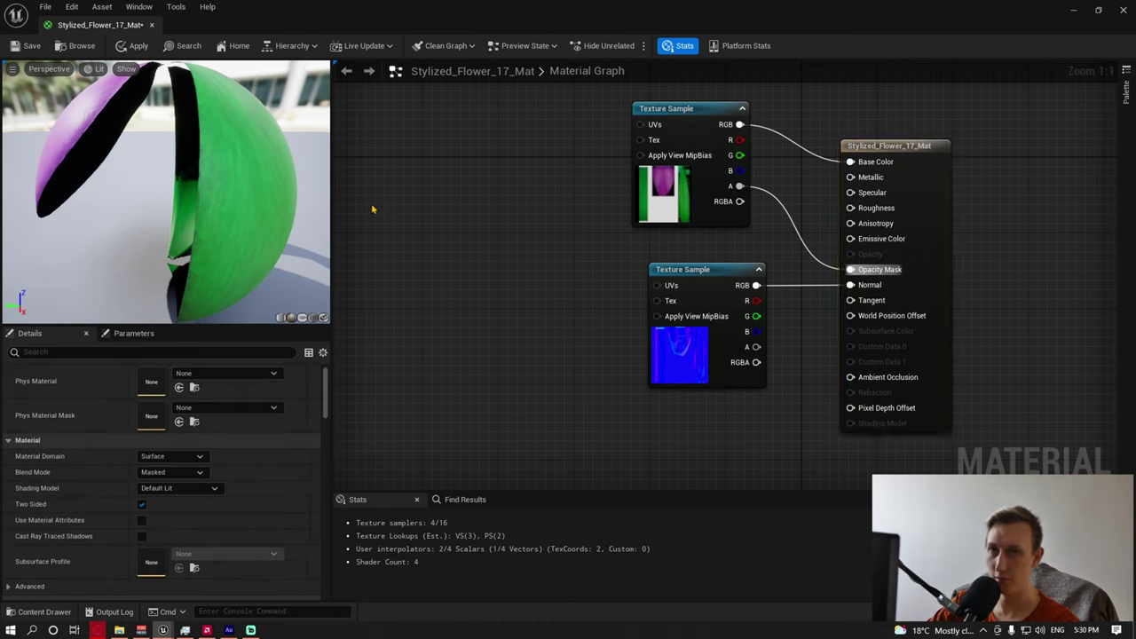
click(30, 47)
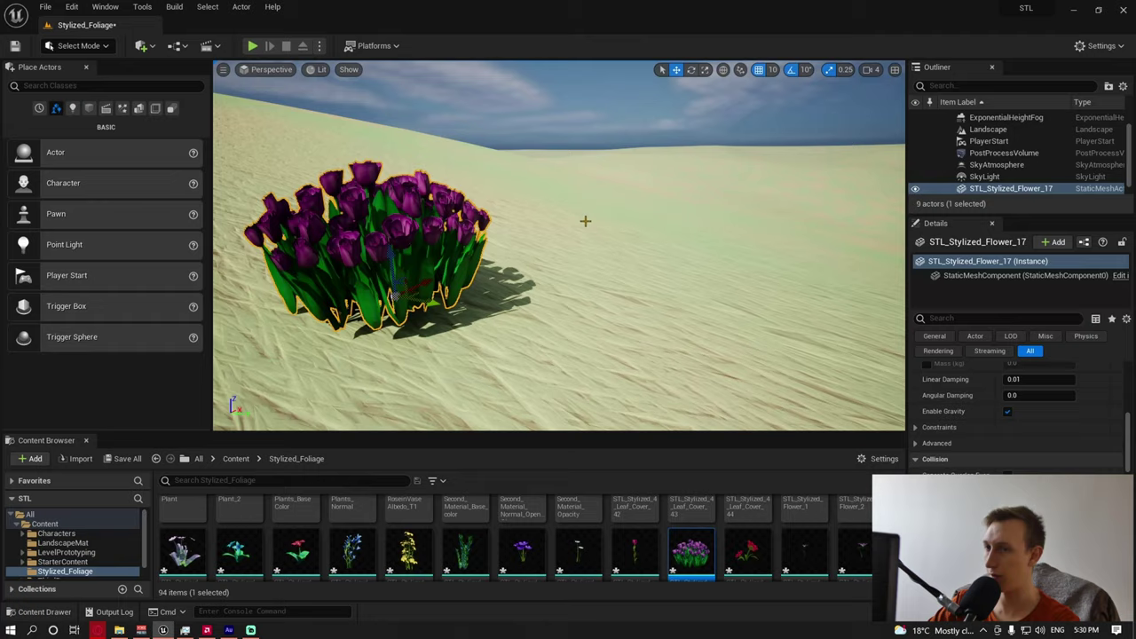
- Inspect the placed purple tulip cluster on the landscape from near and far, and browse the foliage assets
scroll(550, 251, down, 5)
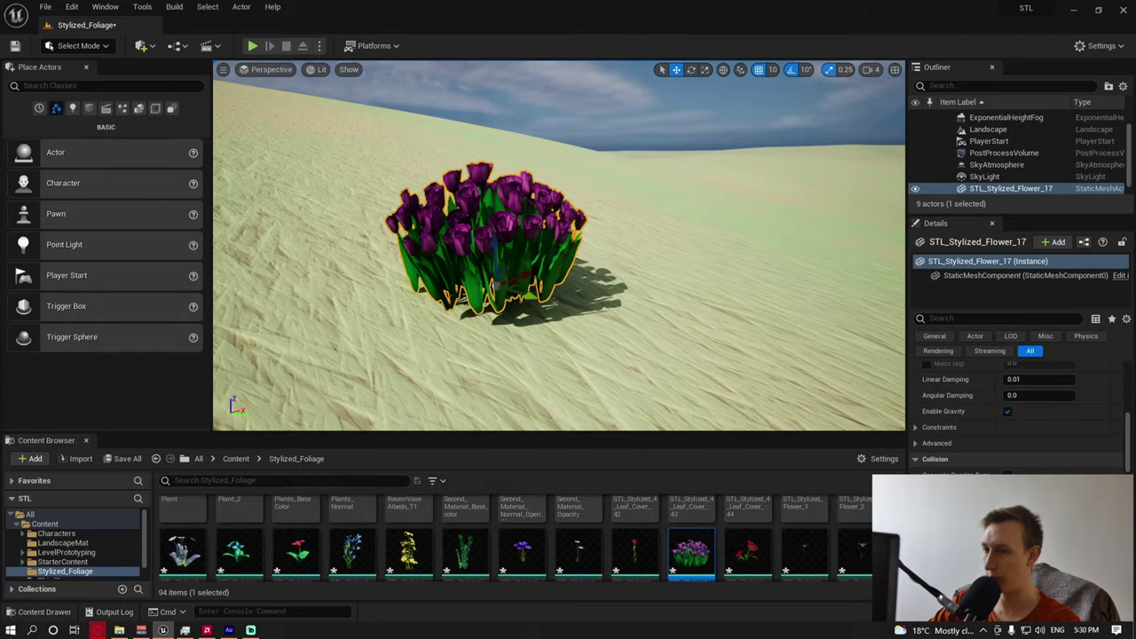
scroll(550, 251, up, 5)
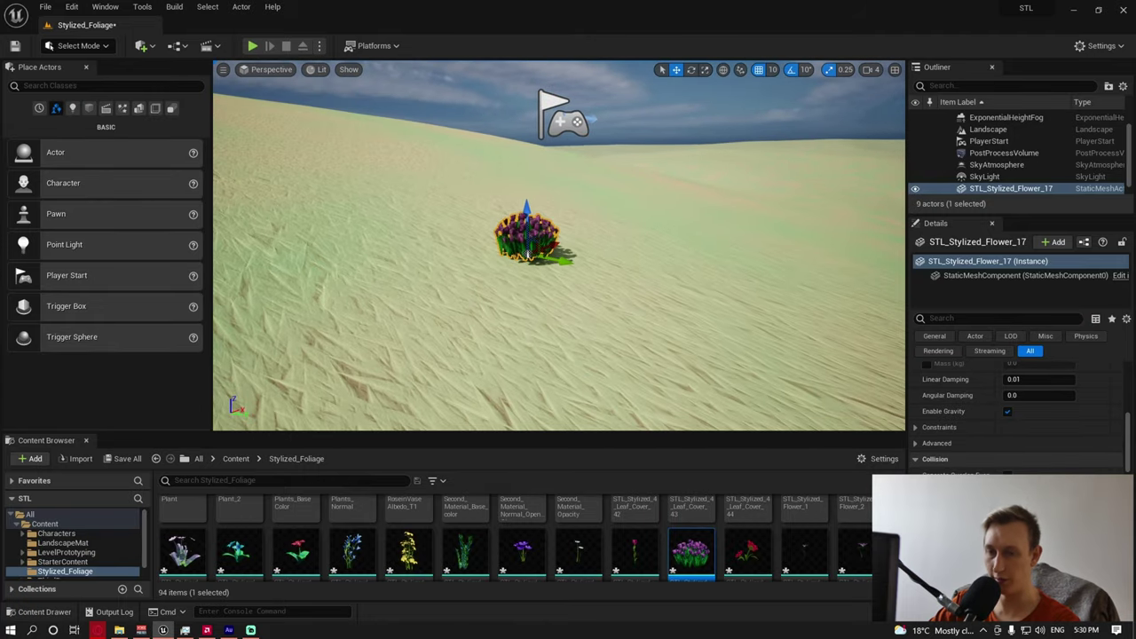
scroll(560, 536, down, 5)
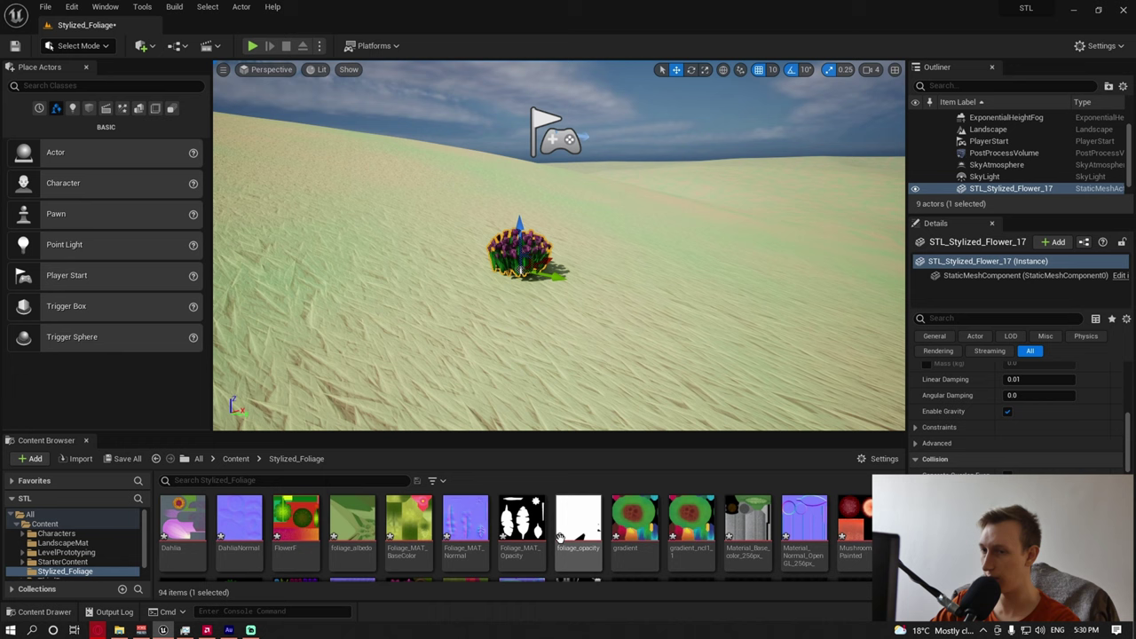
scroll(560, 537, down, 3)
right_drag(552, 339, 576, 317)
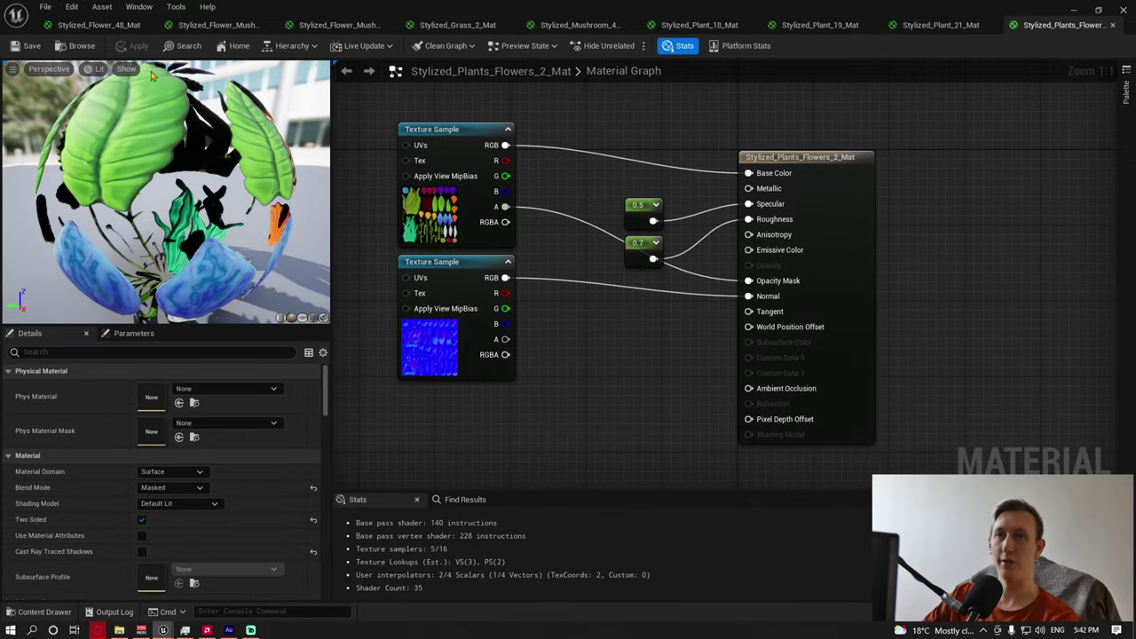
- Review the node graphs of the open foliage materials, from Stylized_Flower_48_Mat to Stylized_Plants_Flowers_2_Mat, and close the material editors
click(103, 26)
click(217, 25)
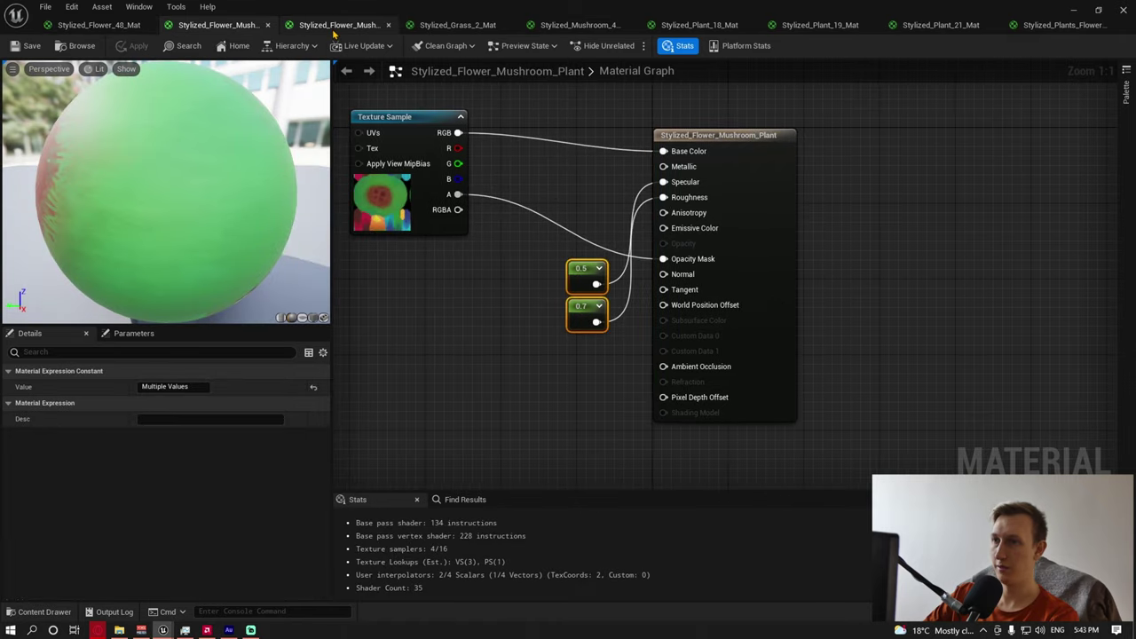
click(337, 24)
click(462, 25)
click(577, 25)
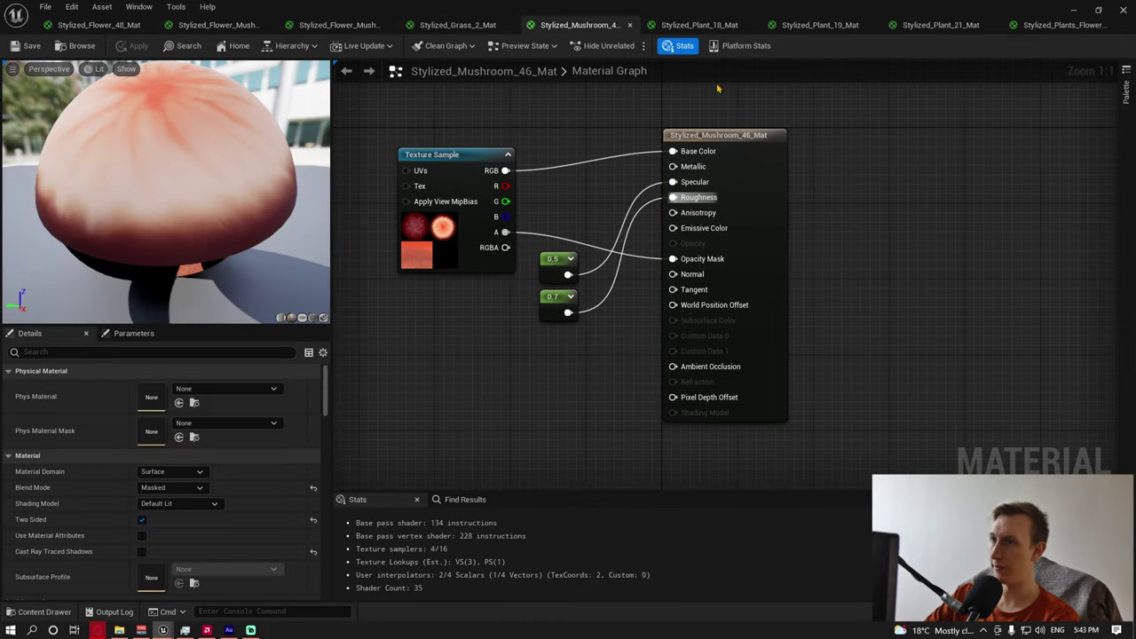
click(688, 25)
click(940, 25)
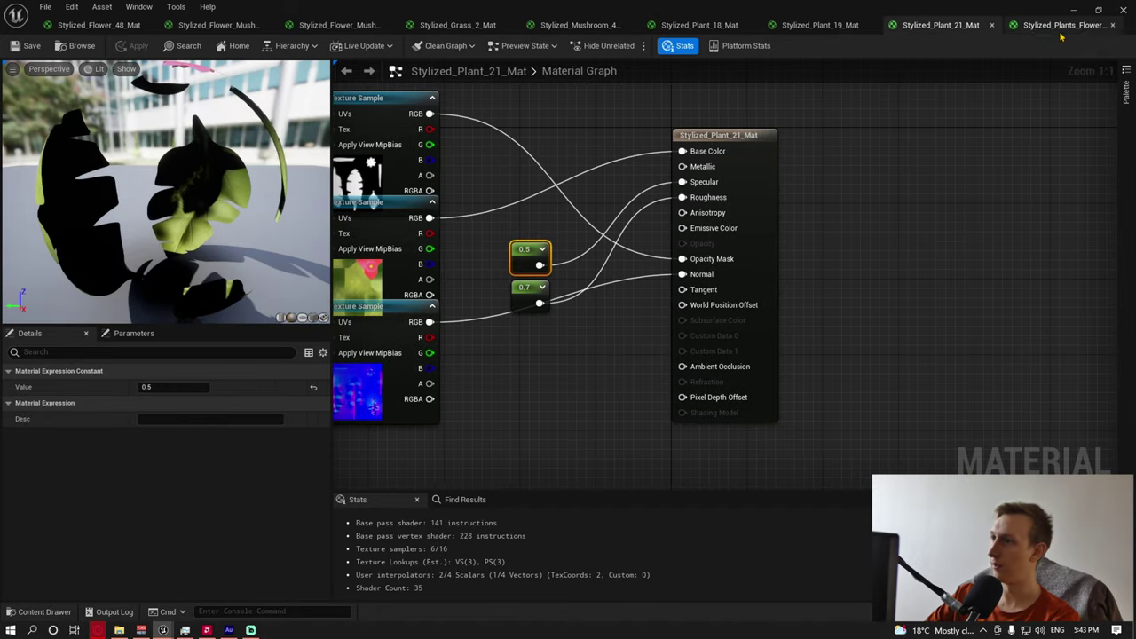
click(1060, 25)
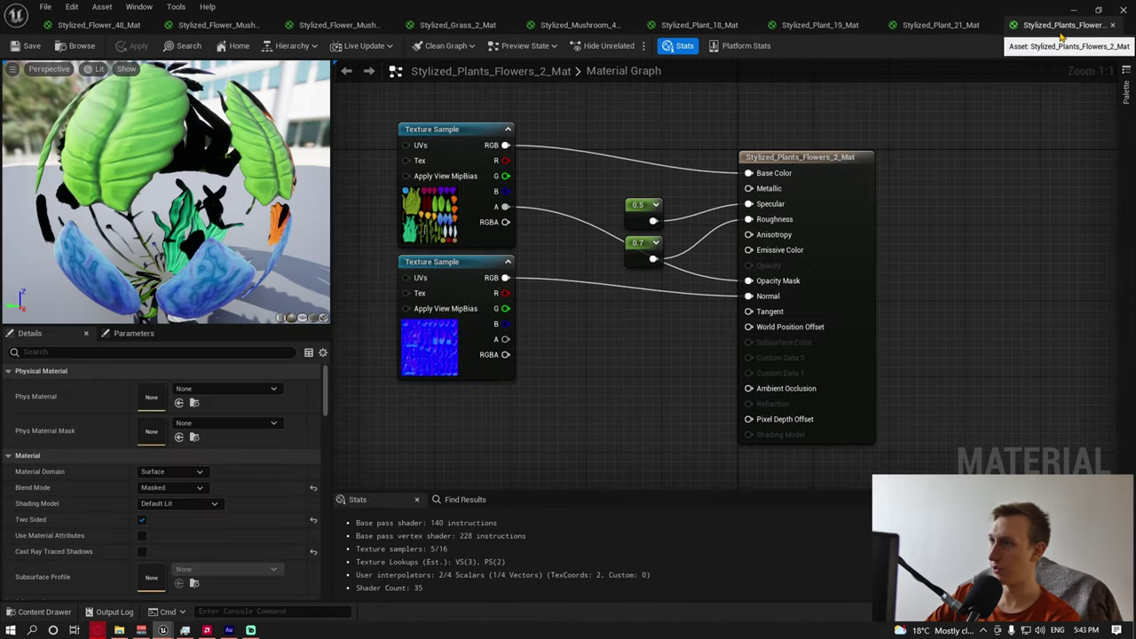
click(1123, 10)
- Enlarge the asset browsing area and place STL_Stylized_Plant_18 and STL_Stylized_Plant_21 meshes on the landscape as test plants
drag(573, 247, 568, 358)
drag(522, 519, 377, 293)
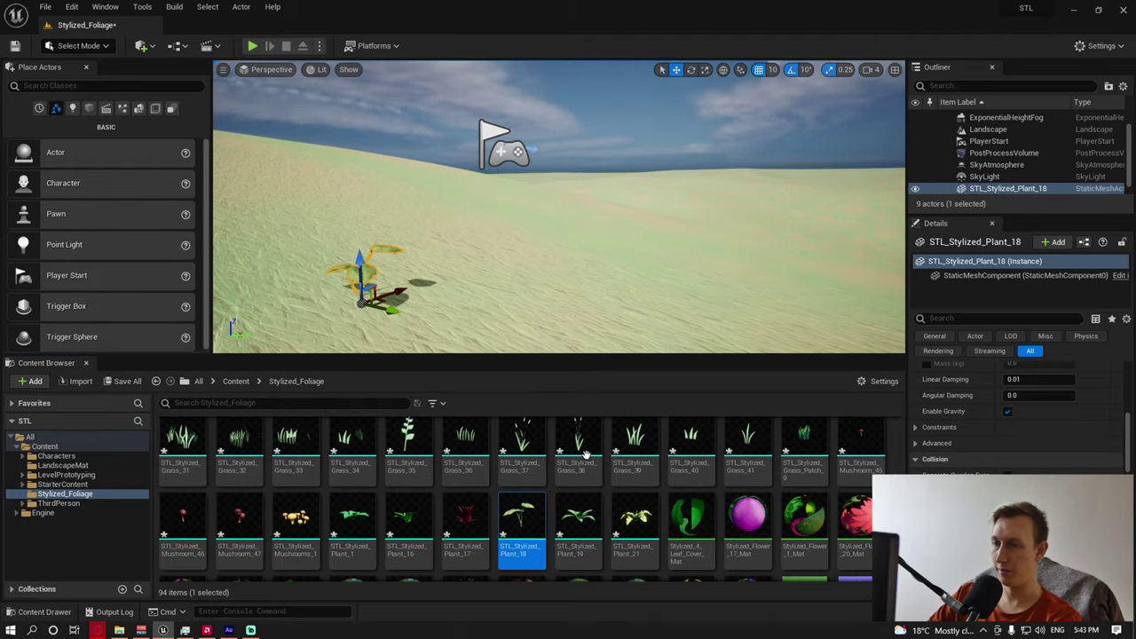
drag(635, 522, 463, 312)
drag(747, 519, 689, 538)
drag(530, 521, 322, 320)
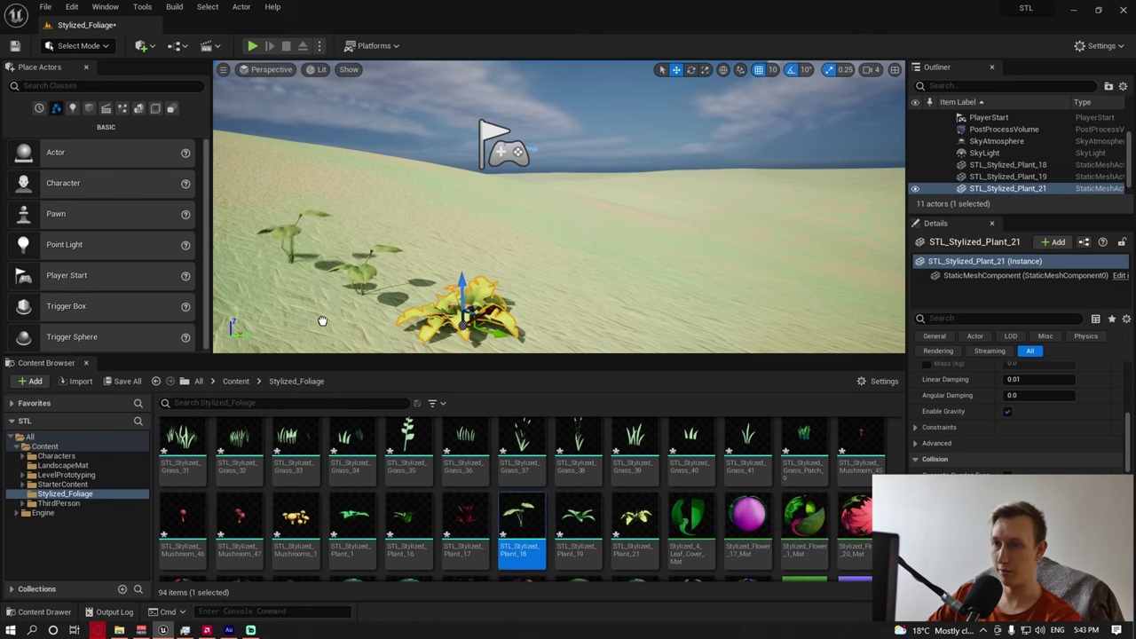
- Place the STL_Stylized_Plant_16, Plant_17, Mushrooms_1 and Mushroom_47 meshes around the test plants on the landscape
drag(411, 522, 389, 237)
drag(465, 519, 456, 254)
drag(295, 523, 257, 293)
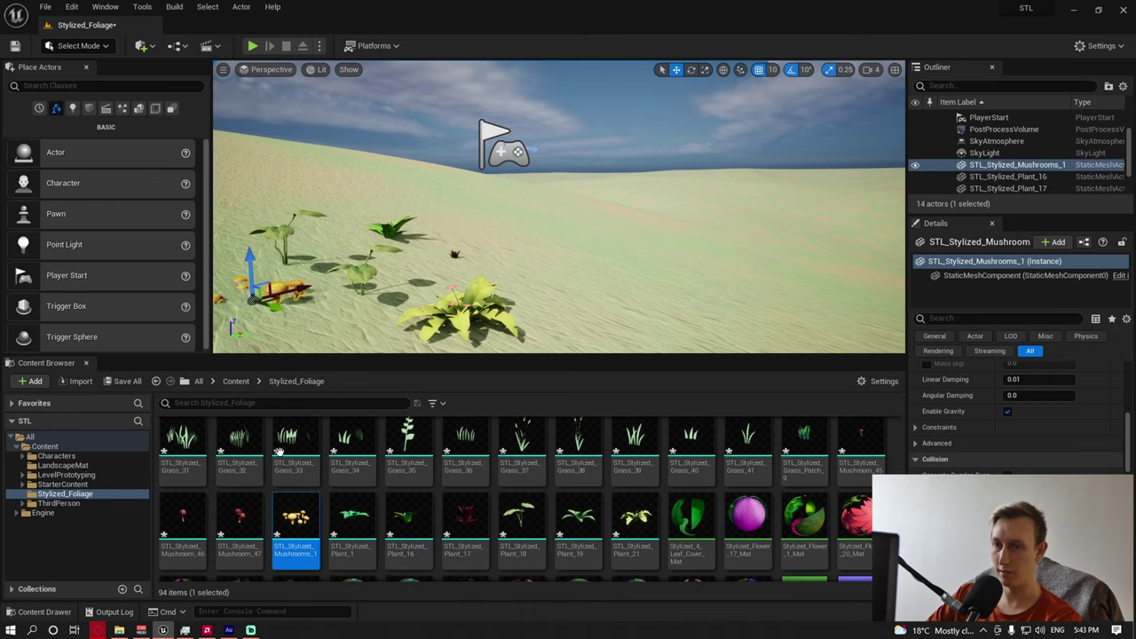
drag(240, 523, 325, 242)
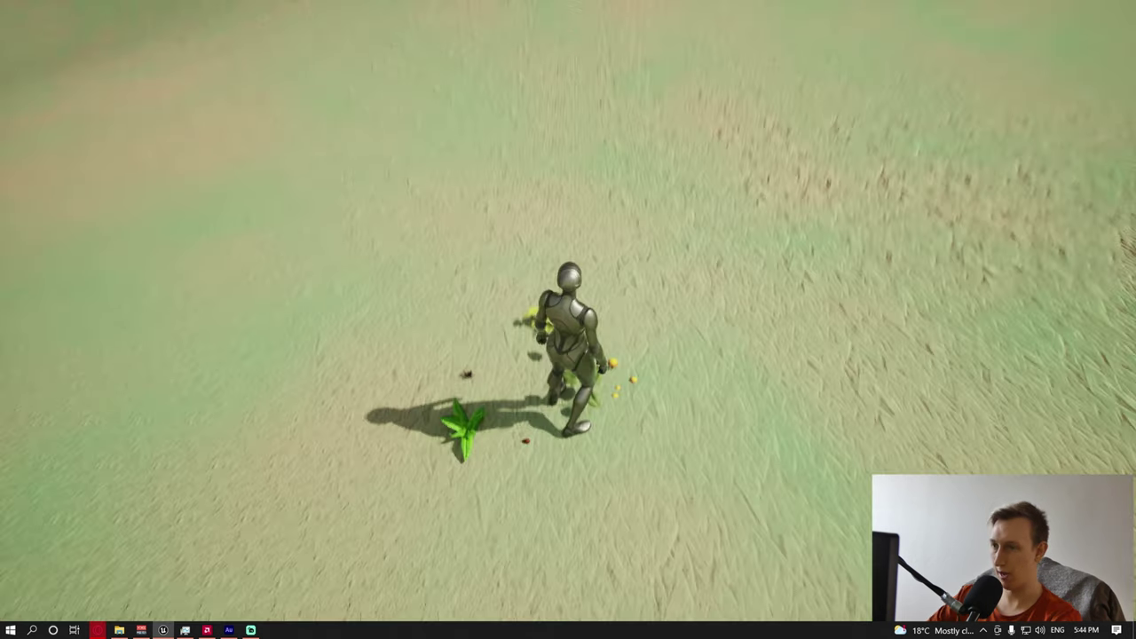
- Walk the character around the placed plants in play mode to examine them, and end the play session
key(w)
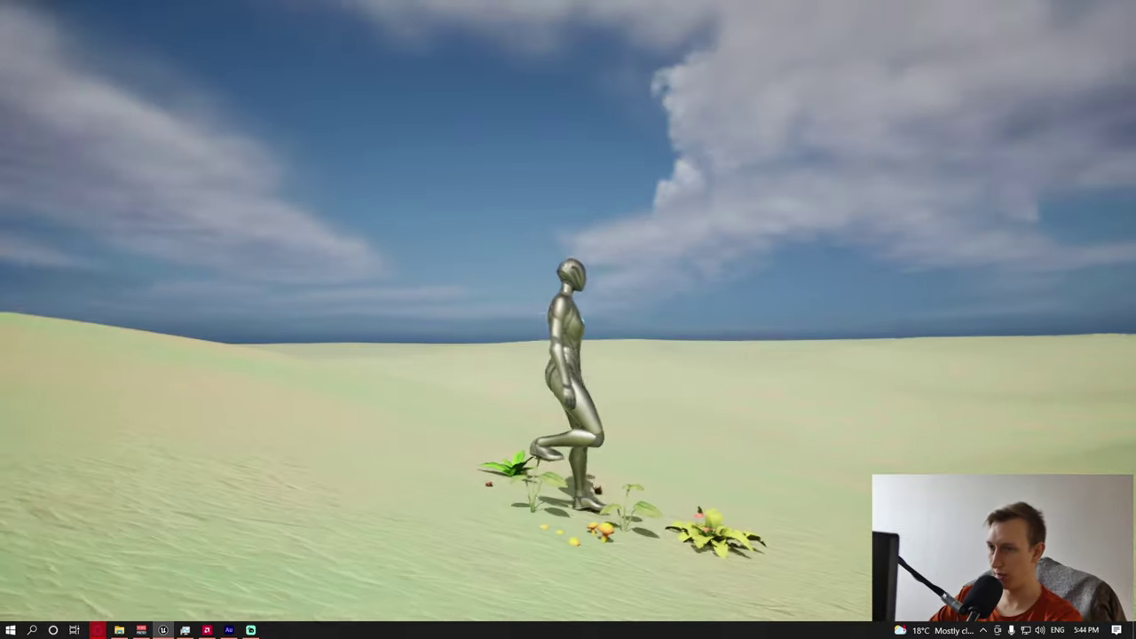
key(a)
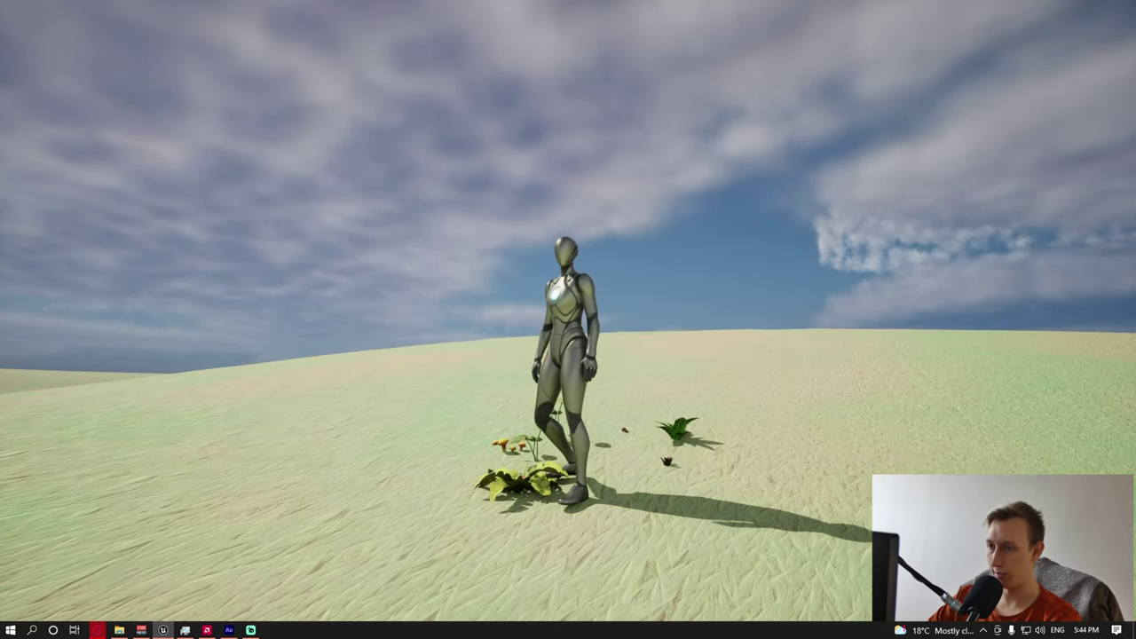
key(w)
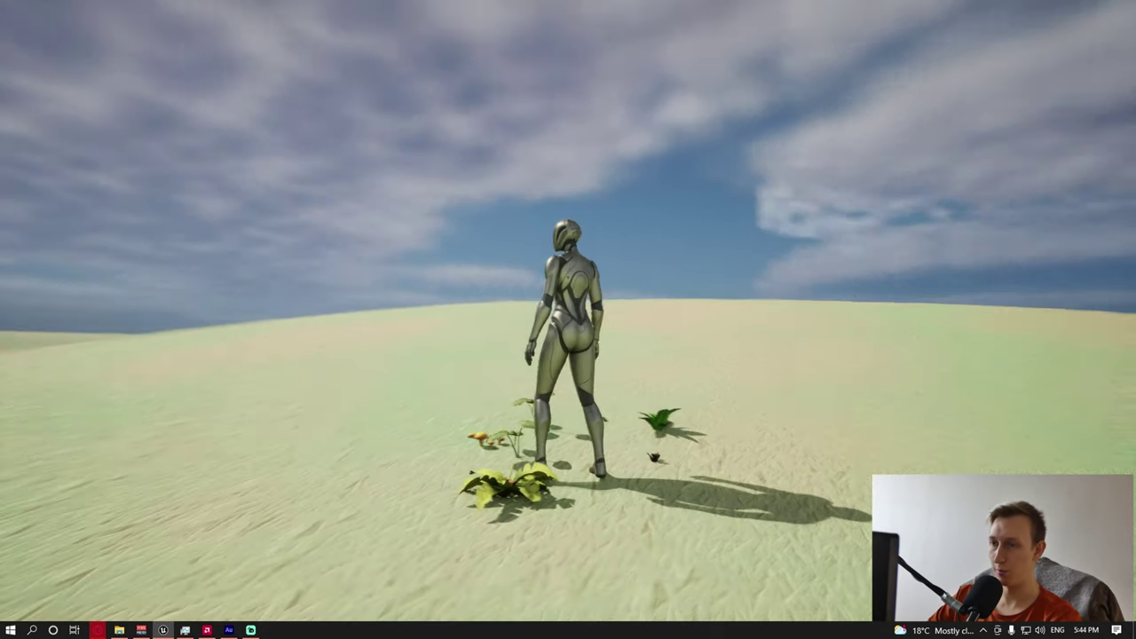
key(d)
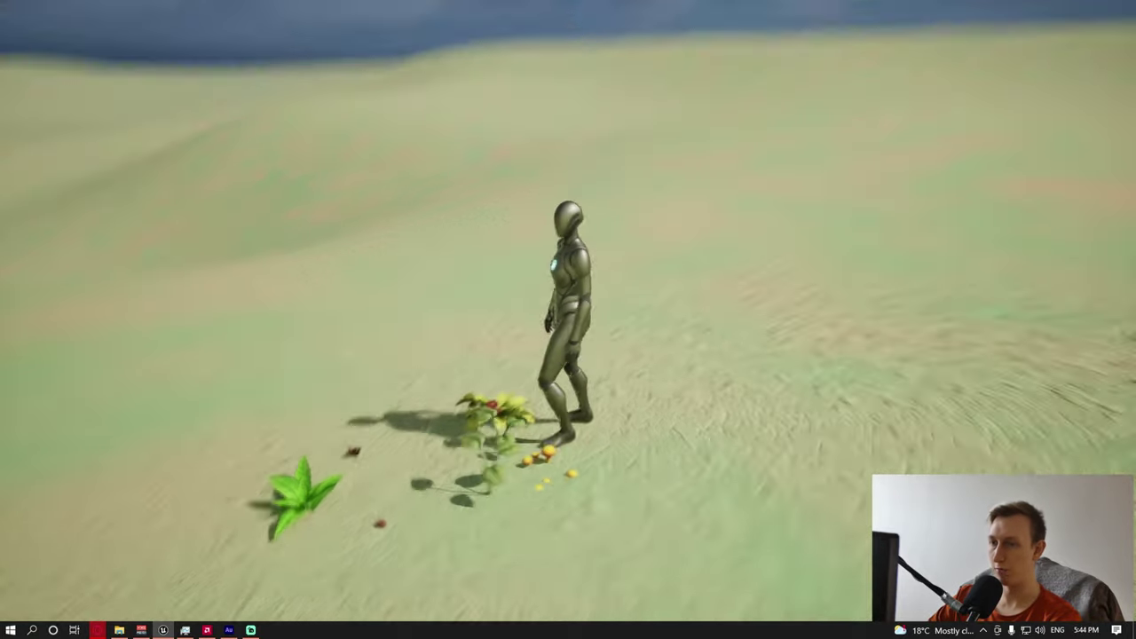
key(Escape)
- Remove the test plants and mushrooms from the landscape and save the Stylized_Foliage level
key(ctrl+s)
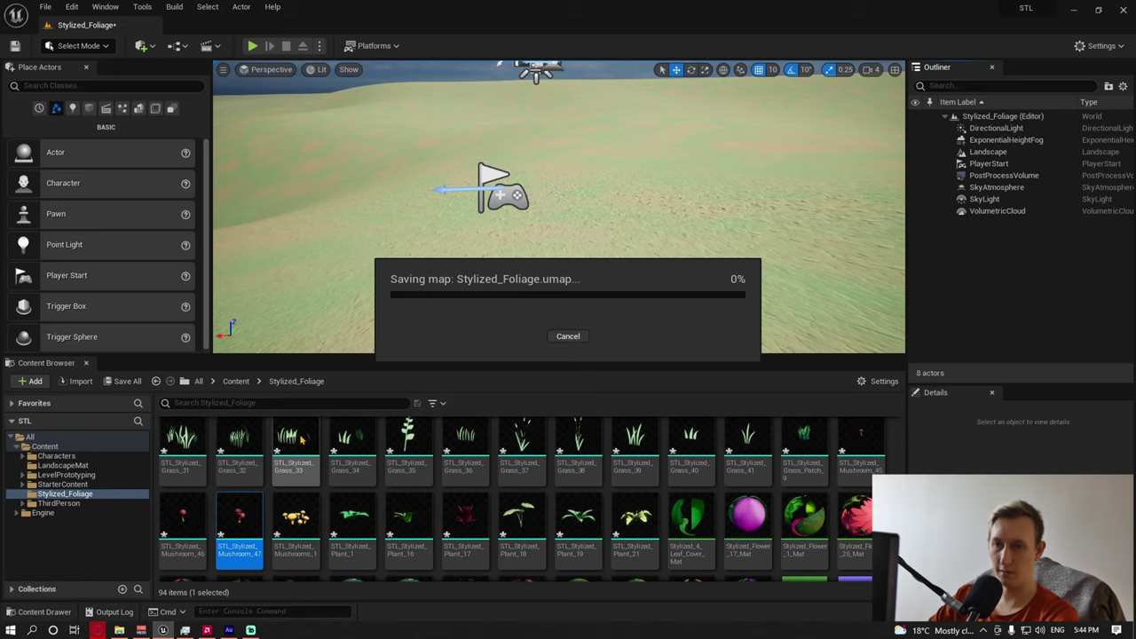
scroll(387, 462, up, 5)
scroll(387, 462, up, 3)
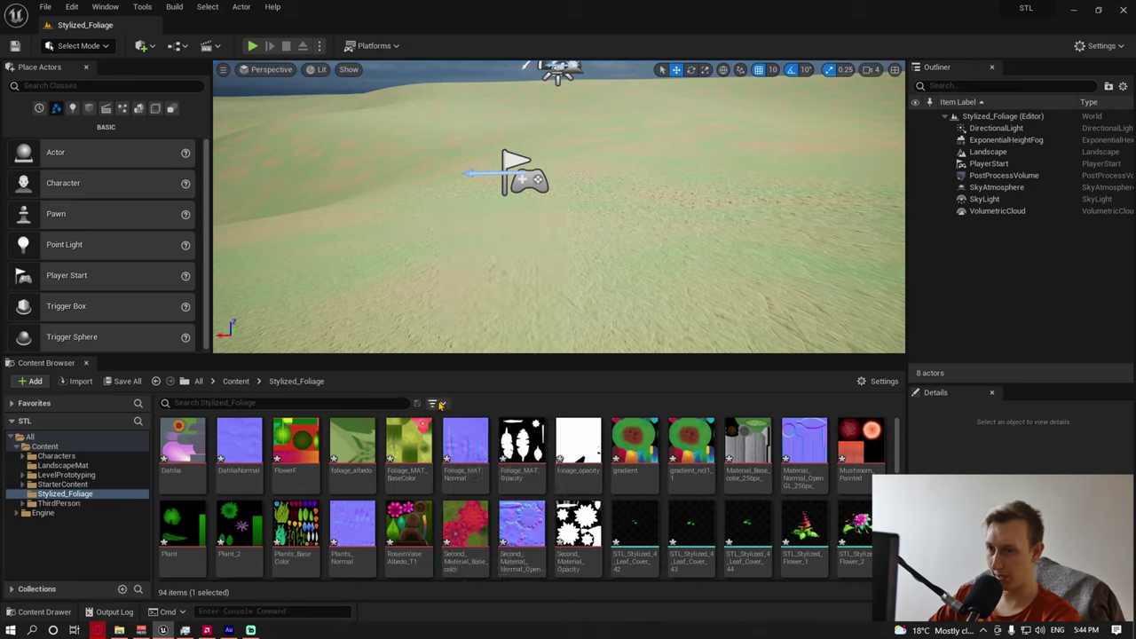
- Filter the Stylized_Foliage folder to Static Mesh assets and enlarge the asset browsing area
click(432, 403)
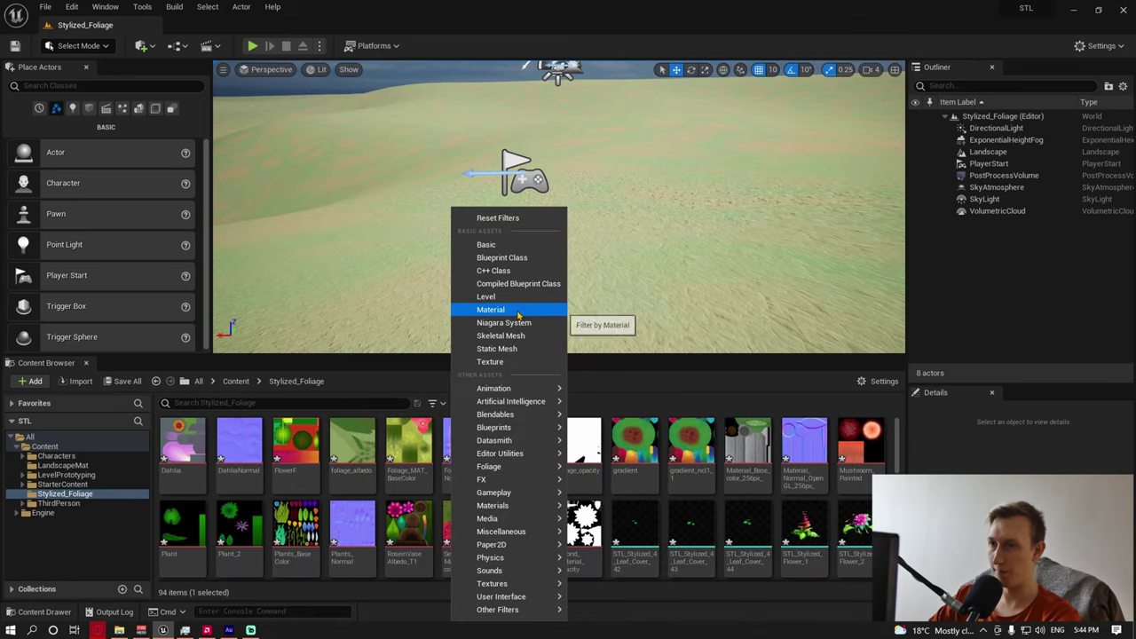
click(497, 349)
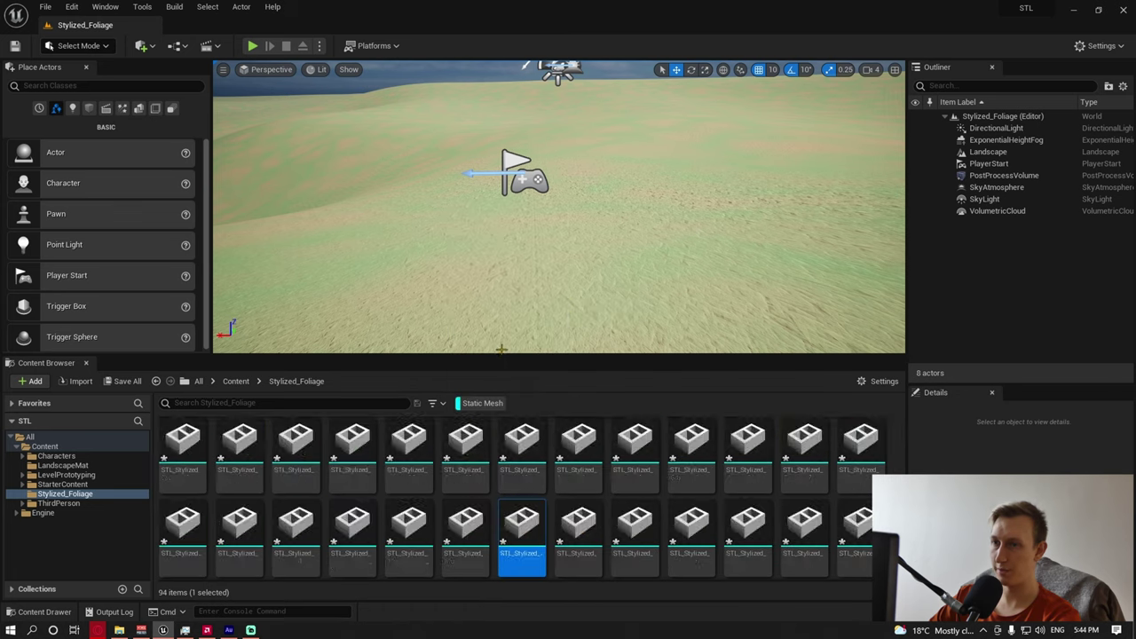
drag(502, 355, 502, 254)
scroll(355, 479, up, 1)
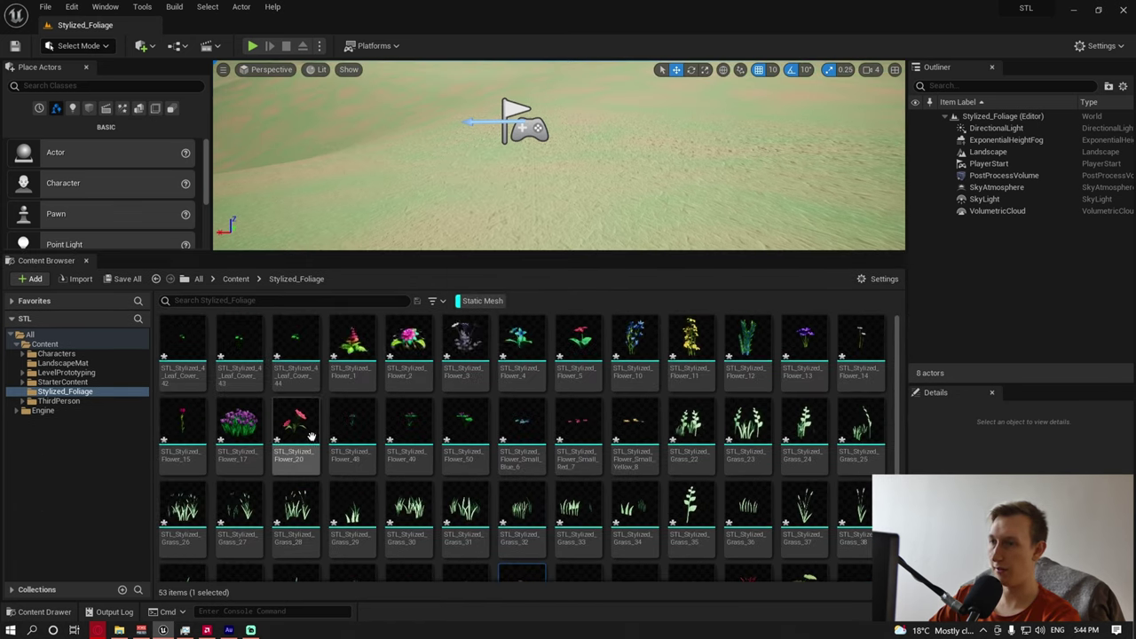
- Open the STL_Stylized_4_Leaf_Cover_42 mesh and remove its collision
click(182, 350)
key(Return)
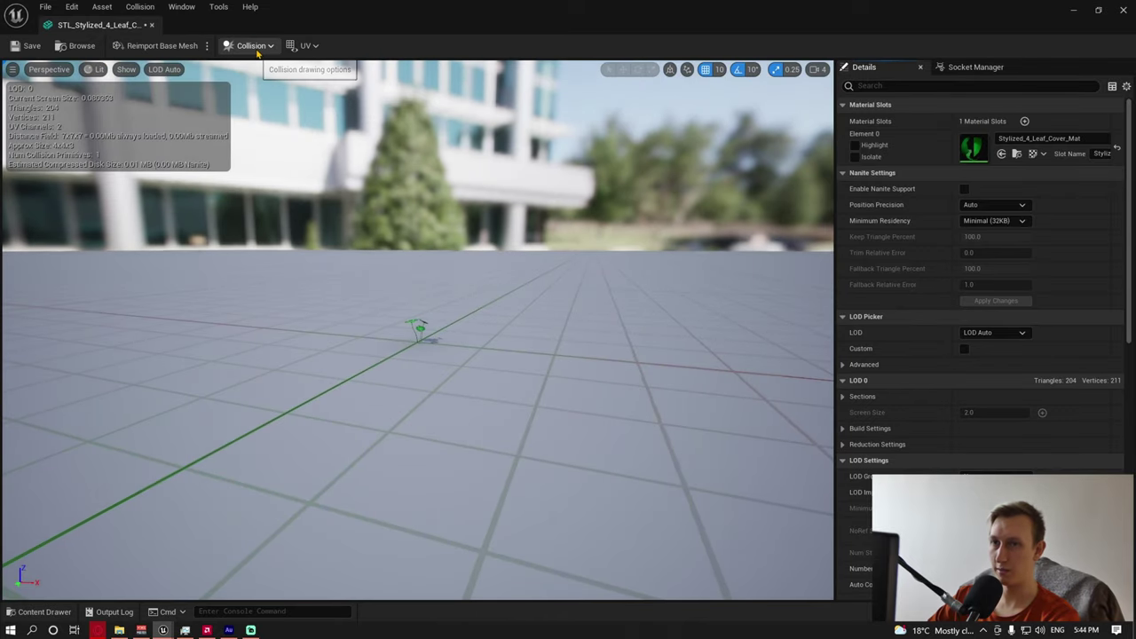
click(252, 46)
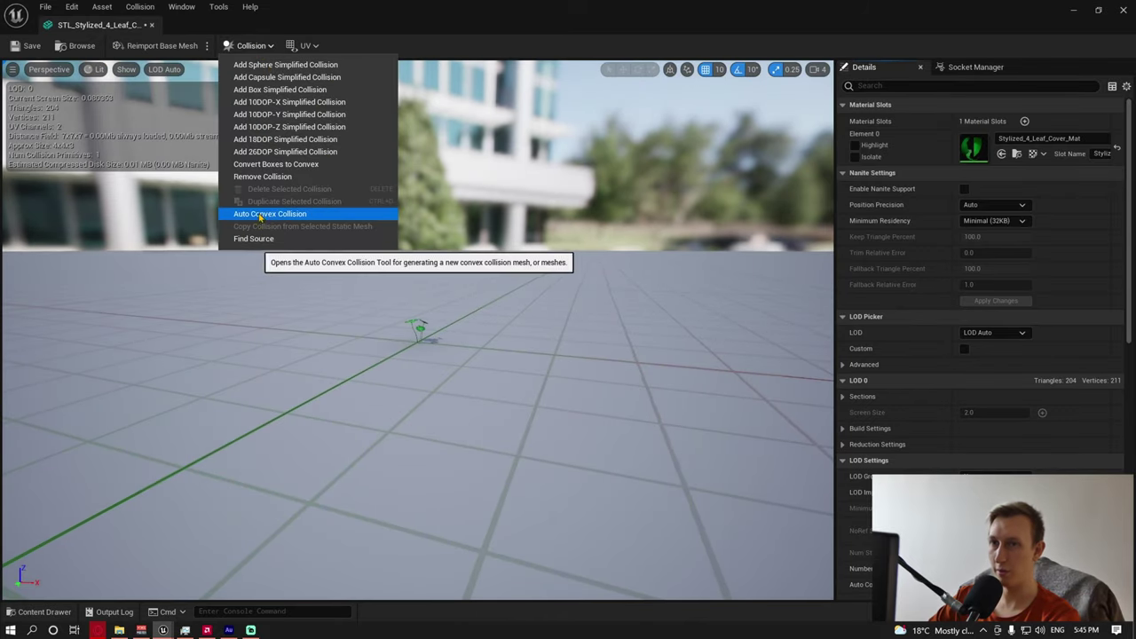
click(261, 177)
- Set the clover mesh's Number of LODs to 7, apply the change, save the mesh and inspect it at different distances
scroll(875, 555, down, 3)
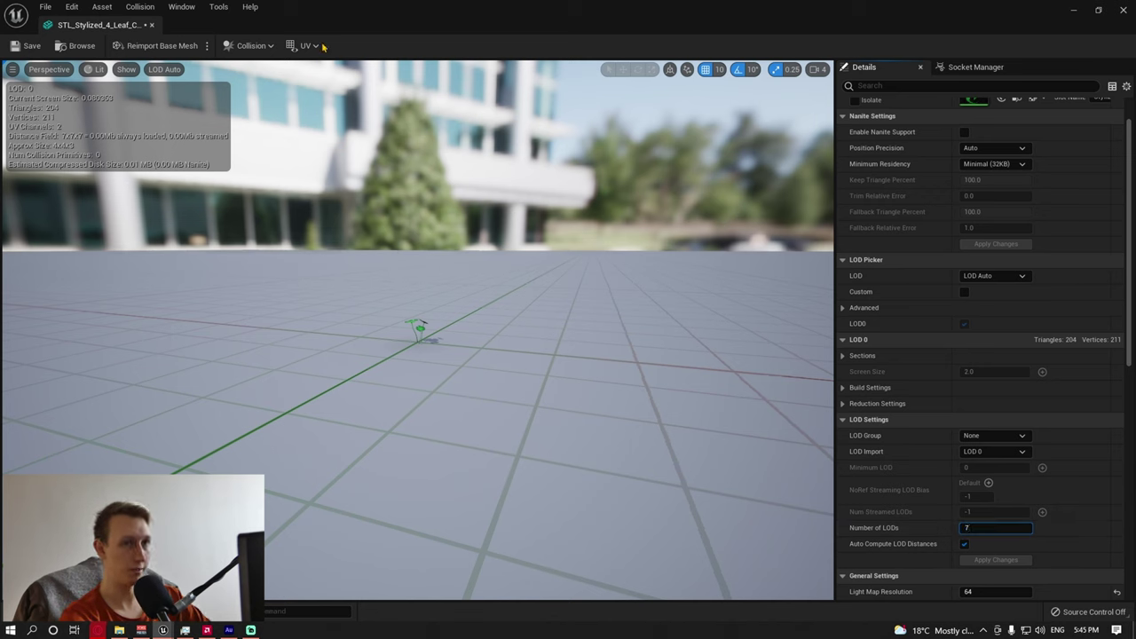
key(Return)
click(995, 560)
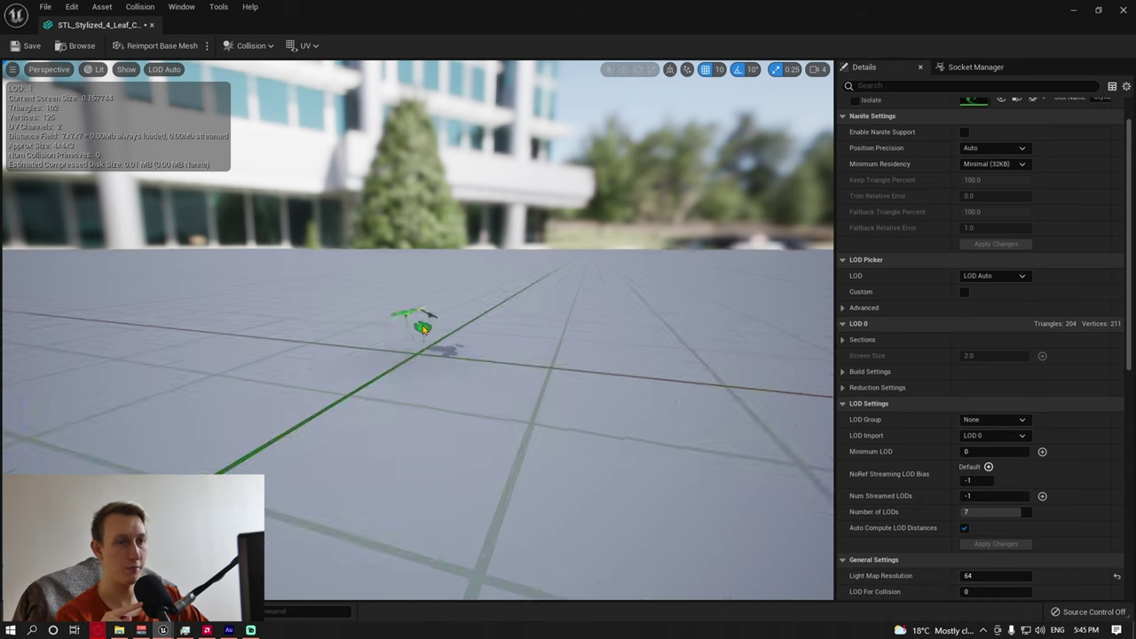
scroll(422, 330, up, 3)
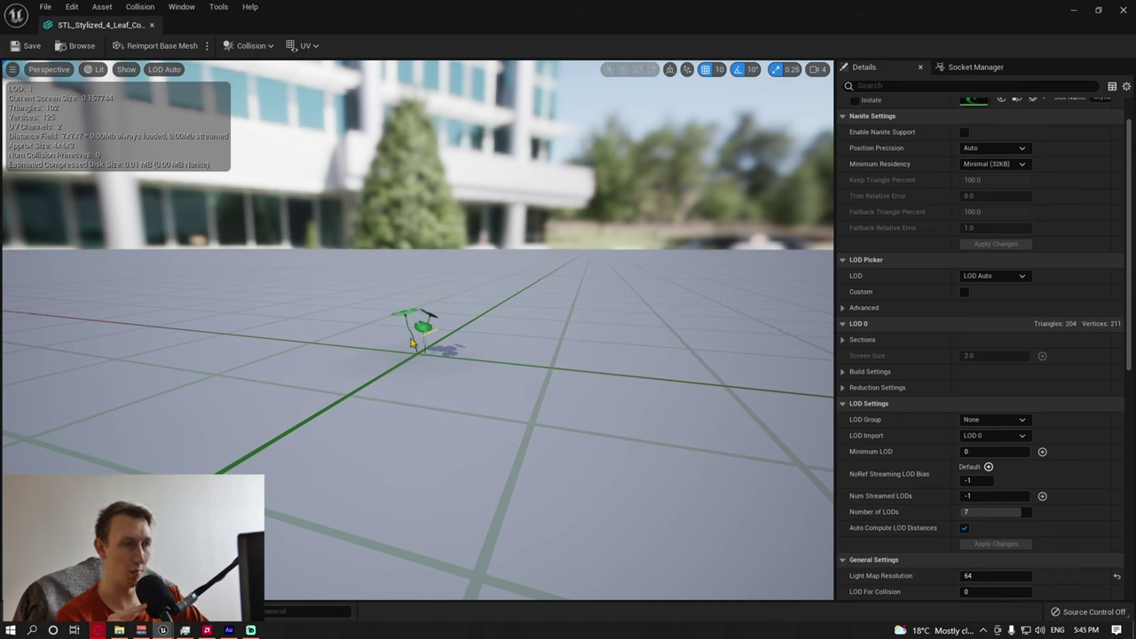
scroll(411, 343, down, 3)
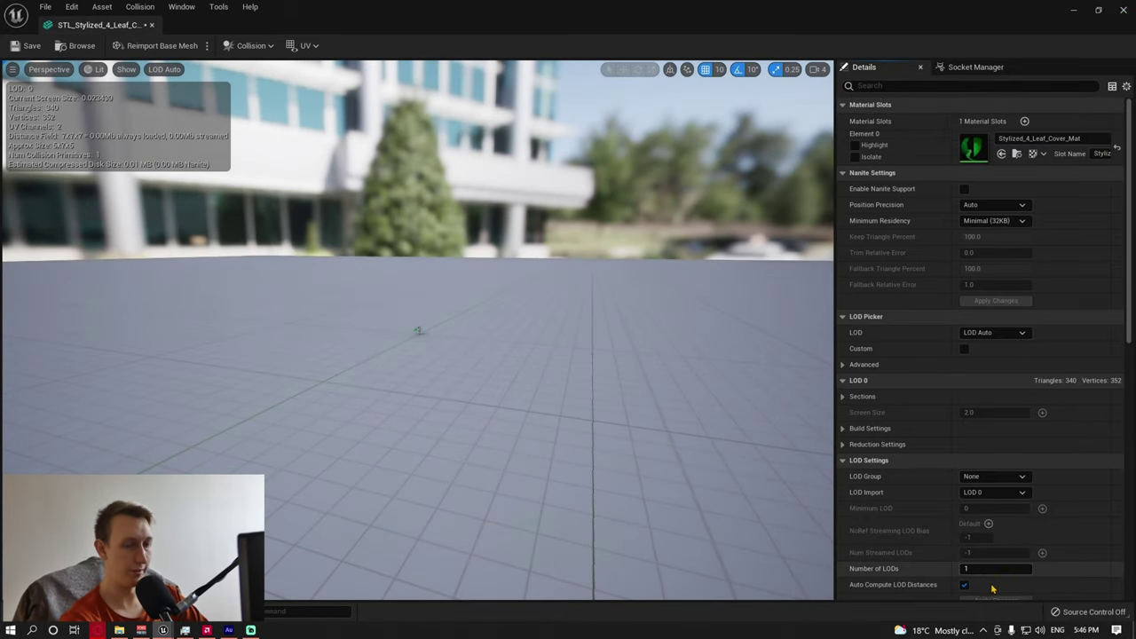
- Remove the collision from the STL_Stylized_4_Leaf_Cover_42 mesh after its LODs are set
click(251, 45)
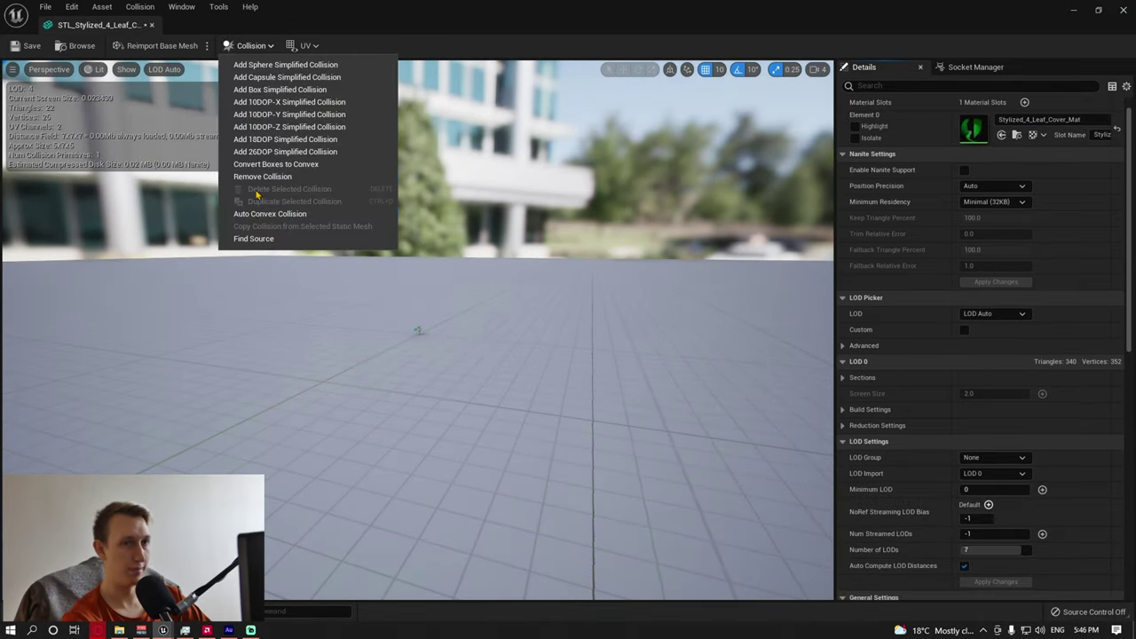
click(275, 180)
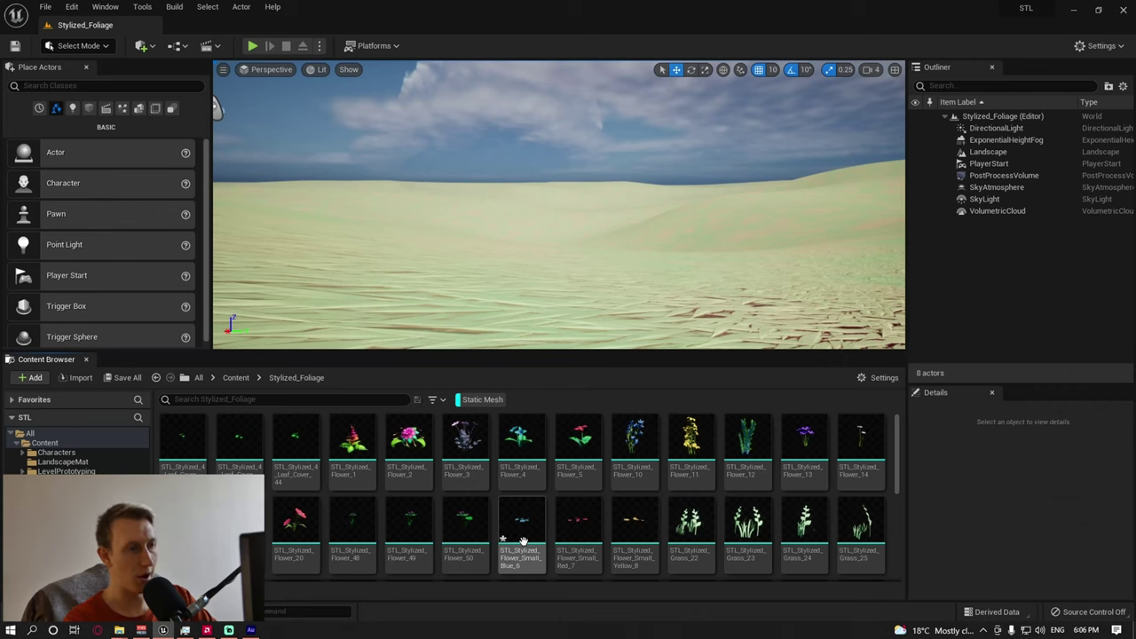
scroll(524, 541, down, 4)
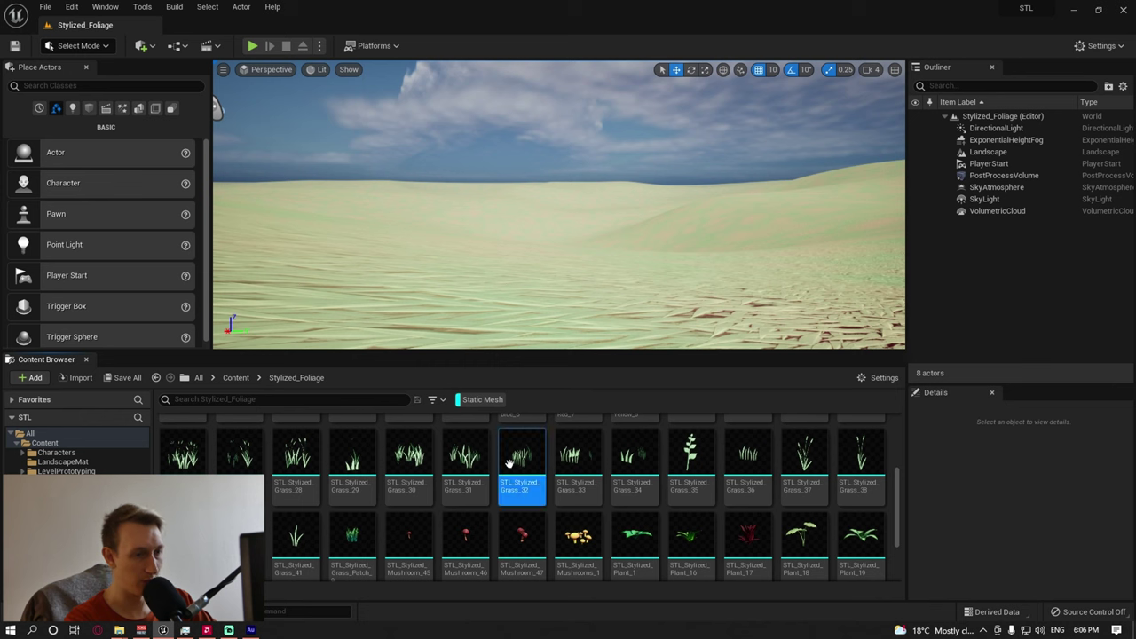
mouse_move(555, 460)
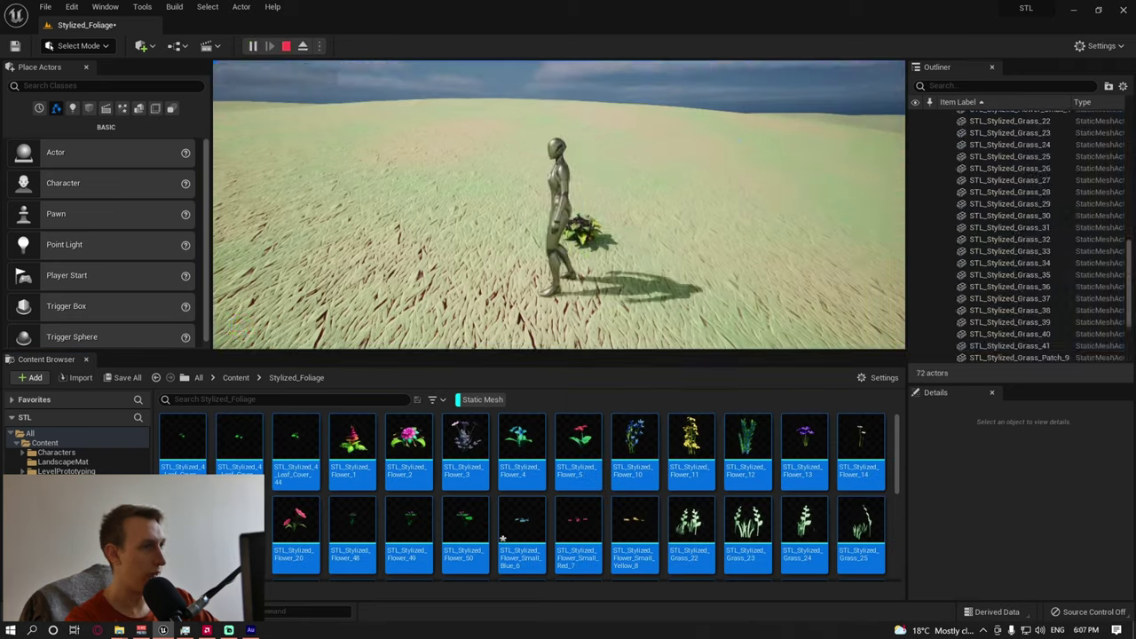
- Stop the play test, delete all selected test foliage actors from the landscape and save the level
key(Escape)
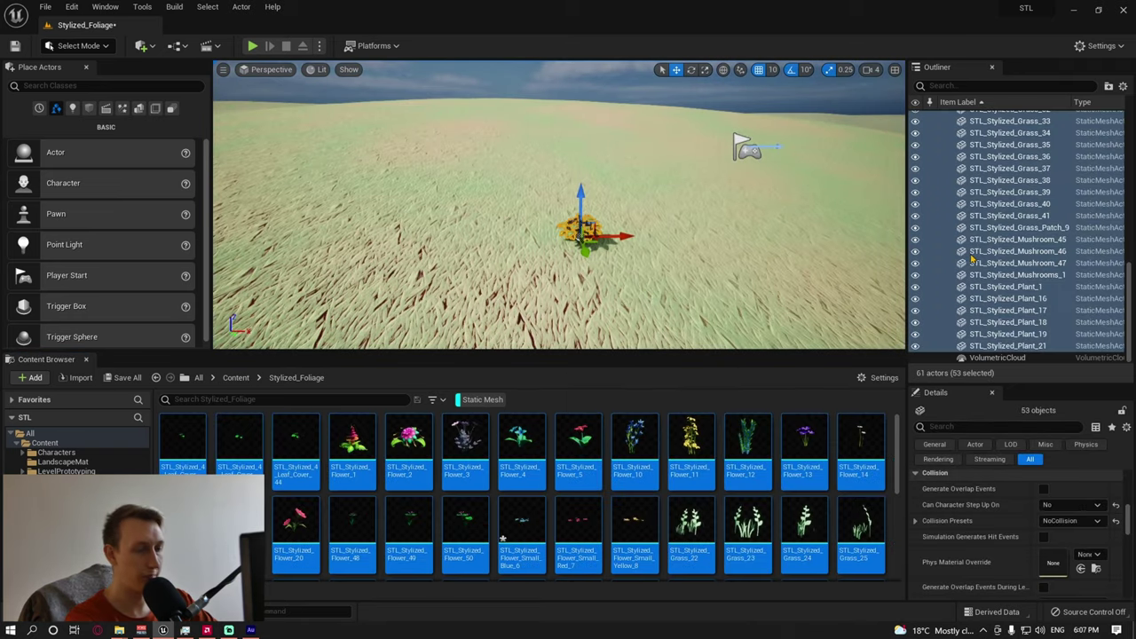
key(Delete)
key(ctrl+s)
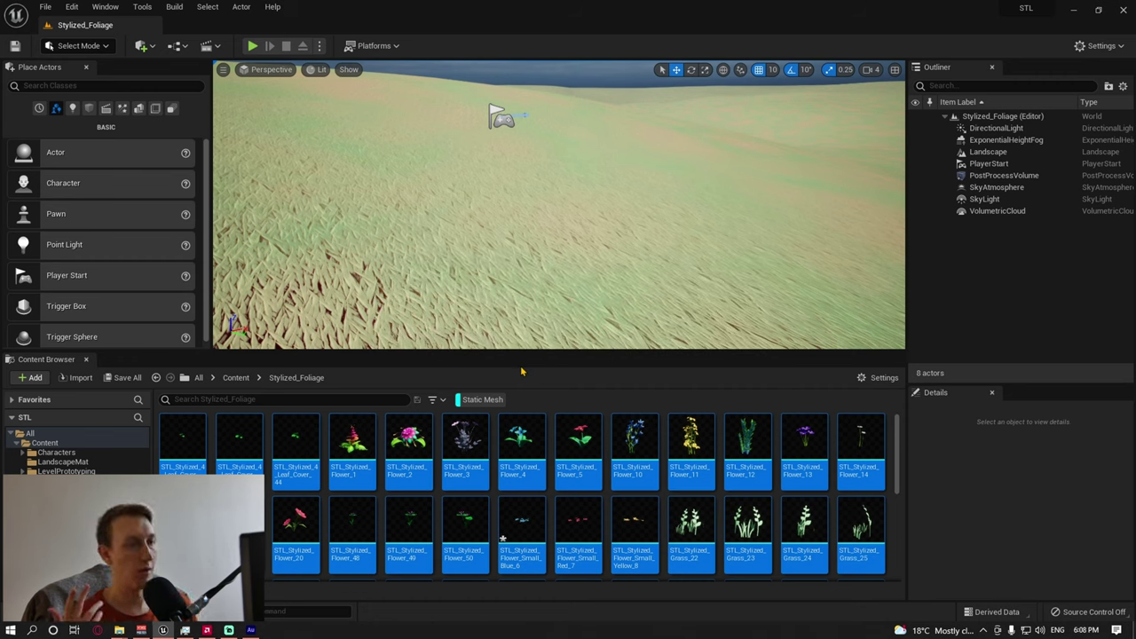
- Look through the grass, flower, mushroom and plant static meshes in the Stylized_Foliage folder to see how they can be grouped
scroll(486, 480, down, 5)
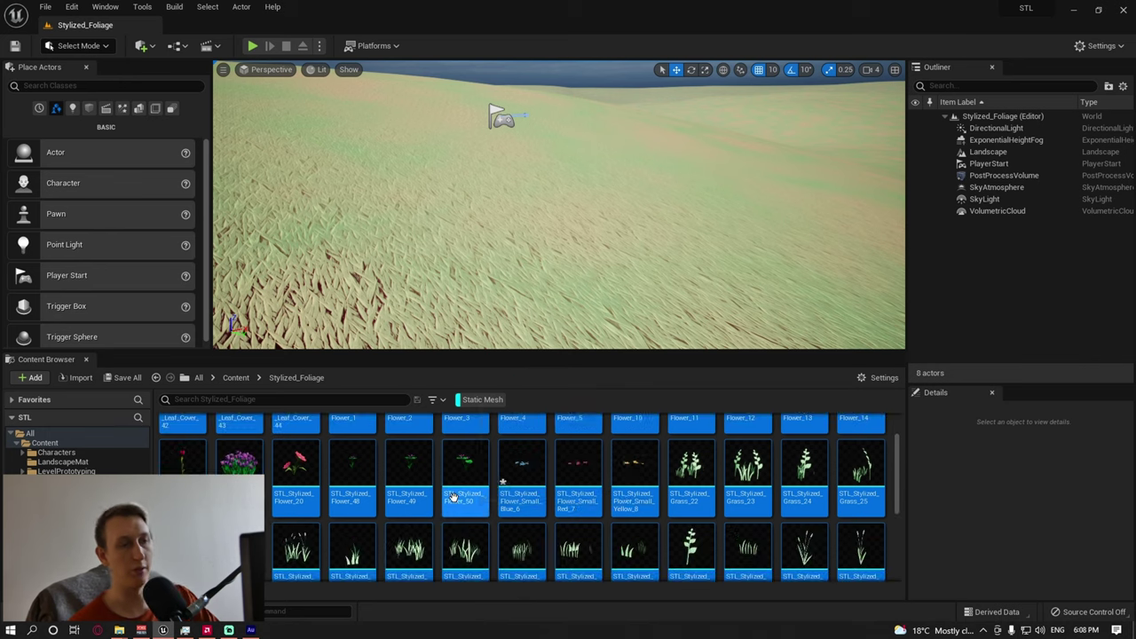
click(416, 531)
scroll(416, 530, up, 1)
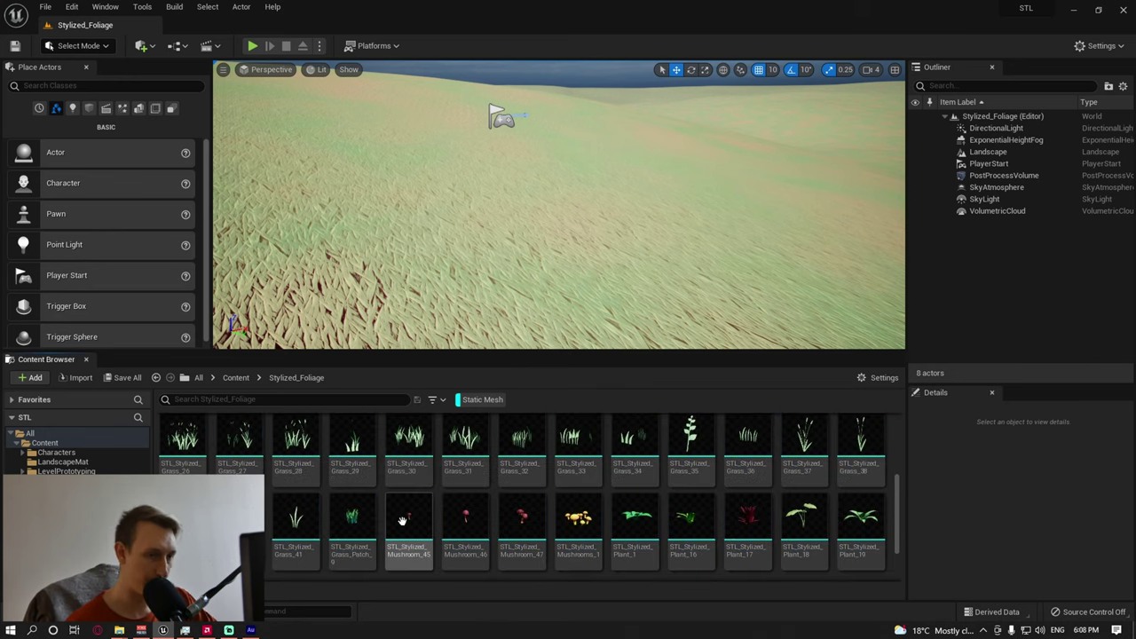
scroll(459, 538, down, 2)
click(444, 459)
click(578, 448)
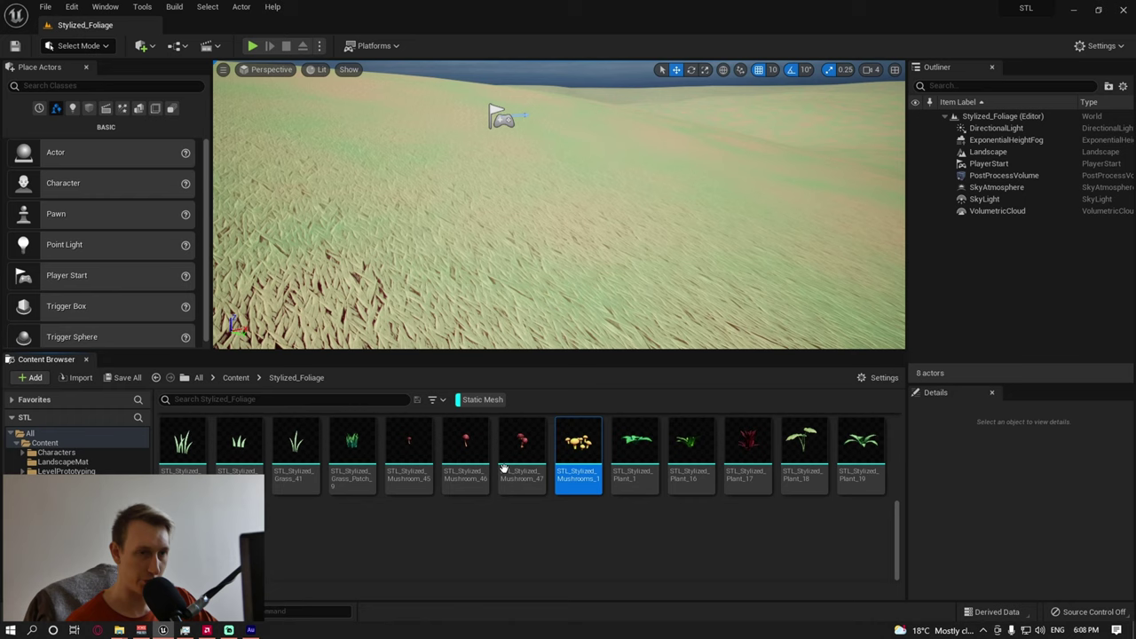
click(352, 448)
click(633, 457)
scroll(639, 537, up, 1)
scroll(635, 531, up, 1)
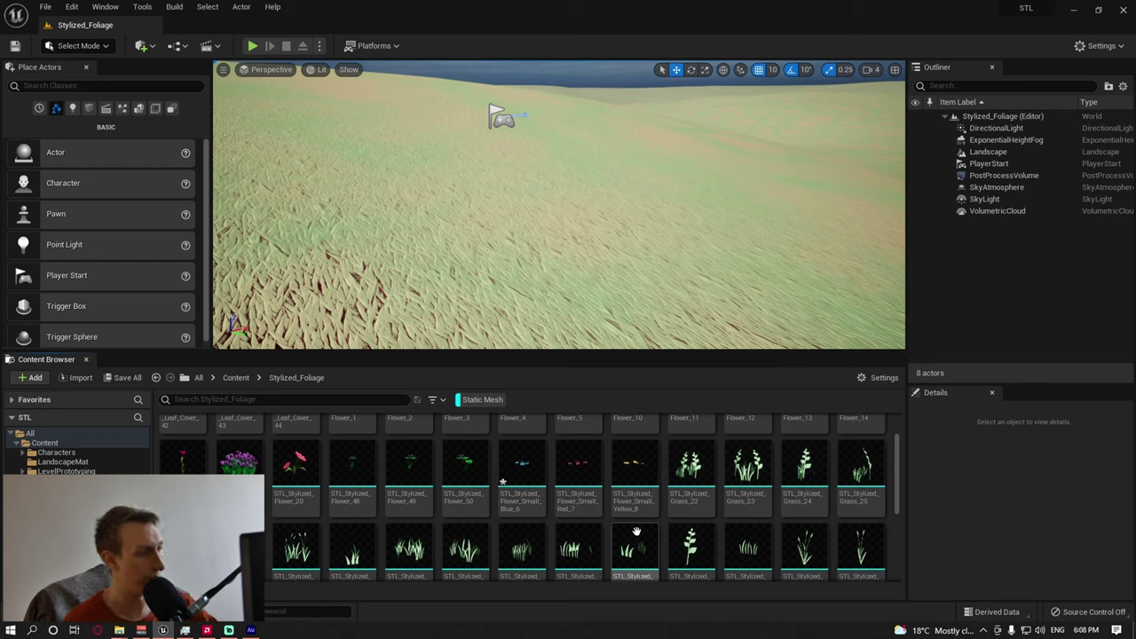
scroll(461, 532, down, 2)
scroll(456, 541, up, 2)
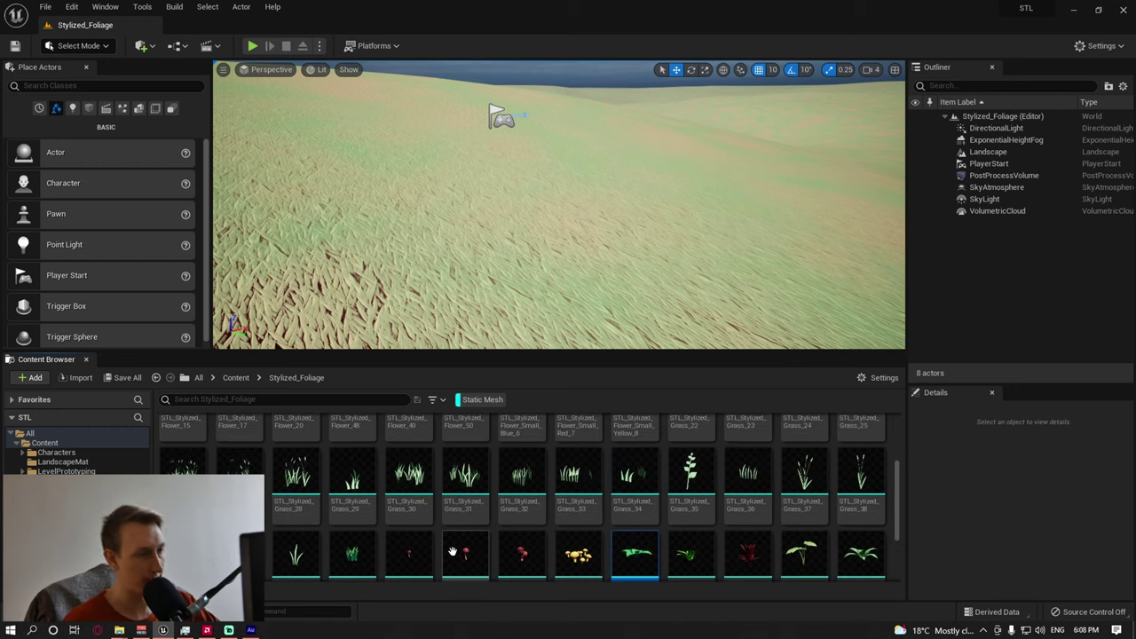
scroll(448, 542, down, 3)
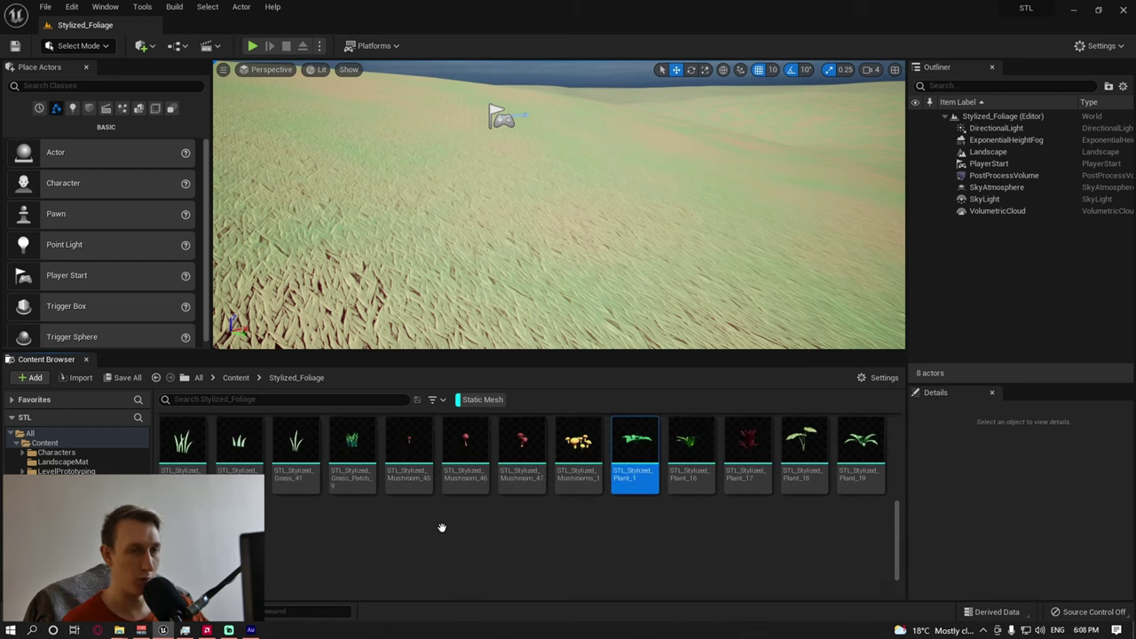
scroll(442, 527, up, 3)
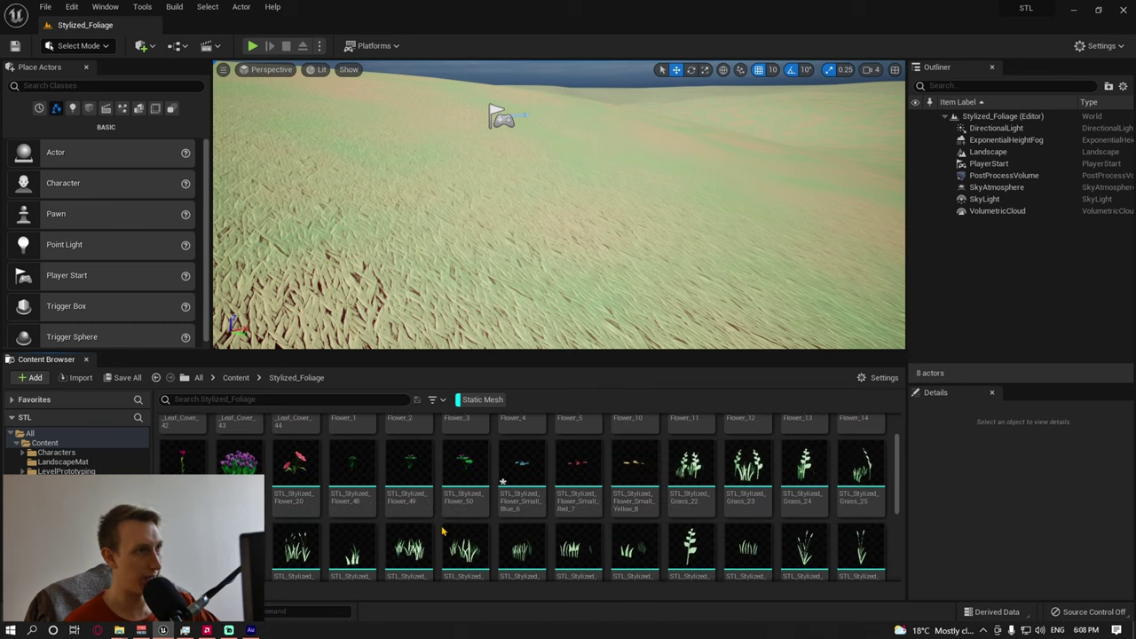
scroll(442, 529, down, 3)
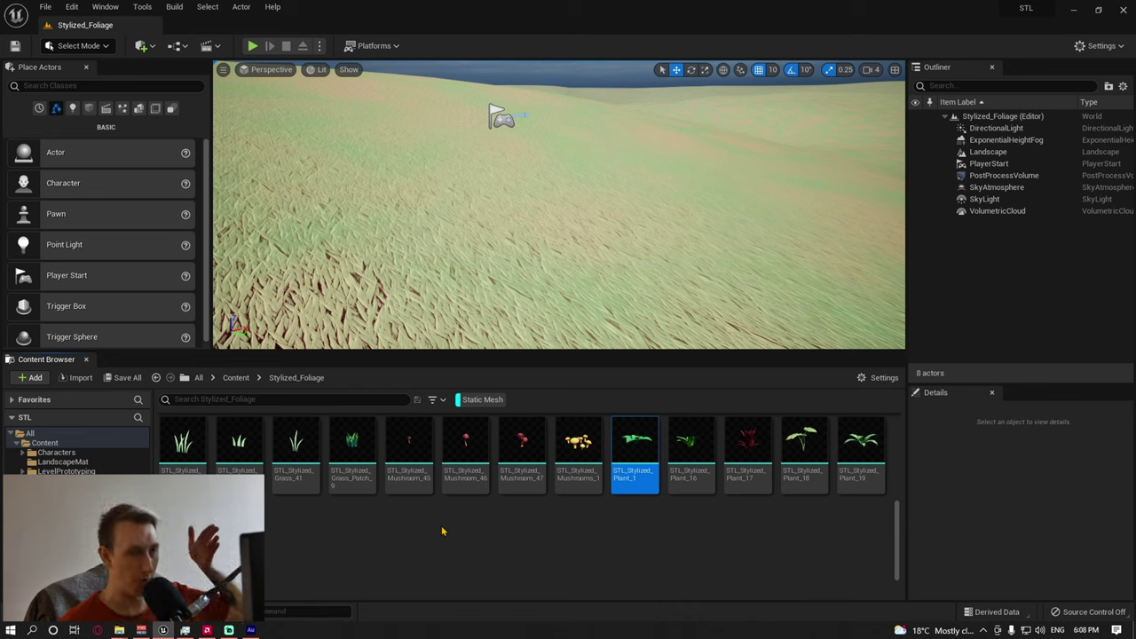
click(441, 531)
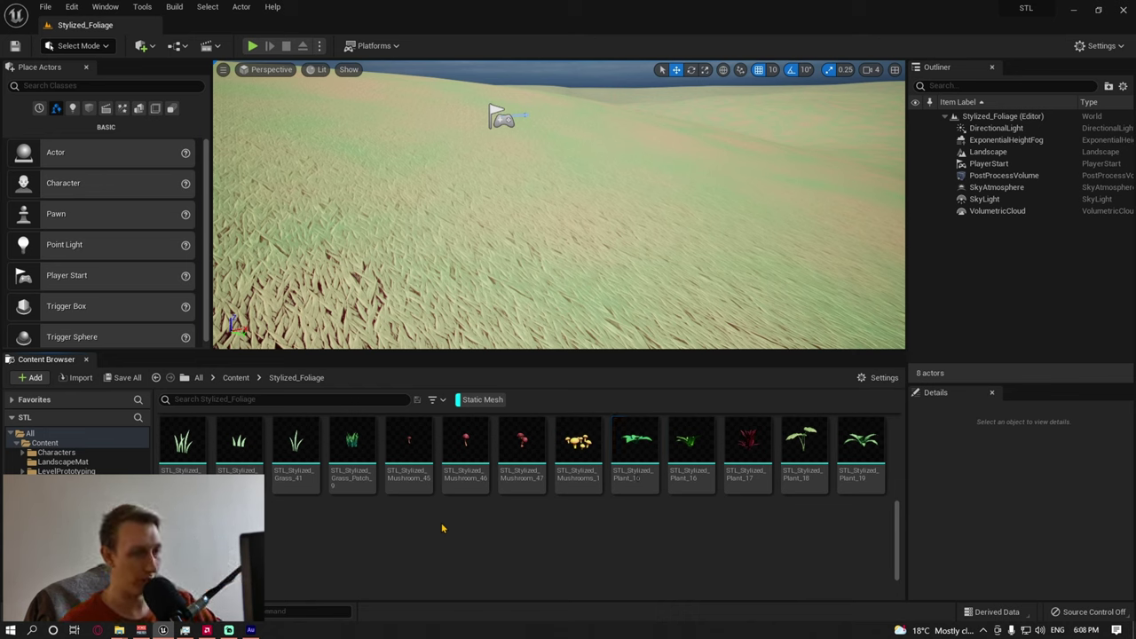
scroll(446, 528, up, 2)
scroll(449, 525, up, 5)
scroll(280, 477, down, 6)
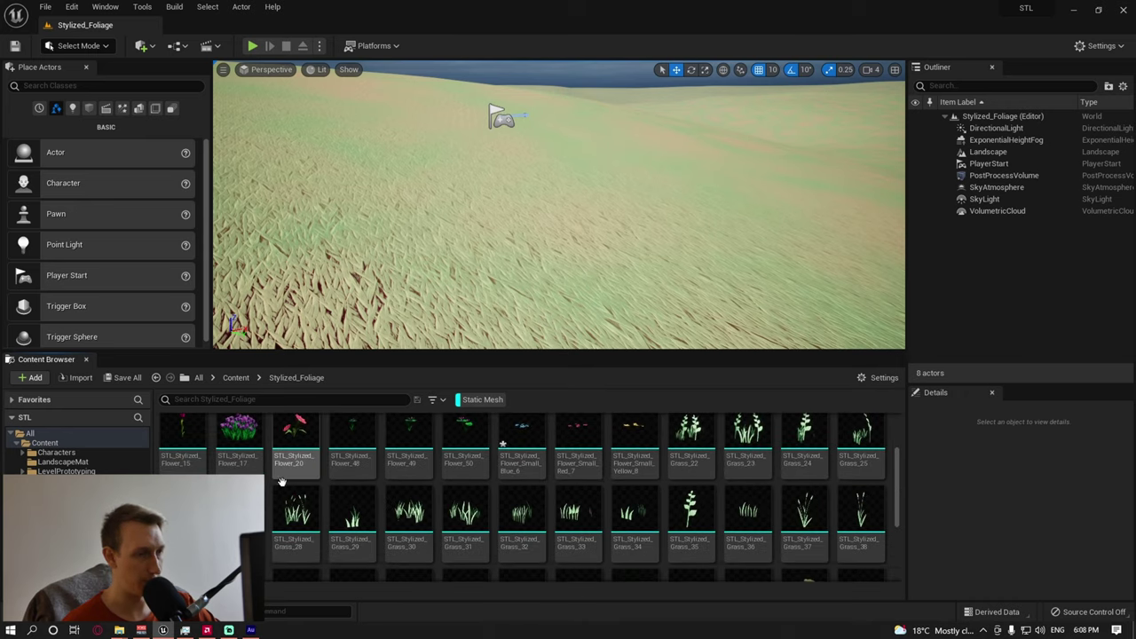
scroll(296, 503, up, 5)
drag(250, 507, 434, 264)
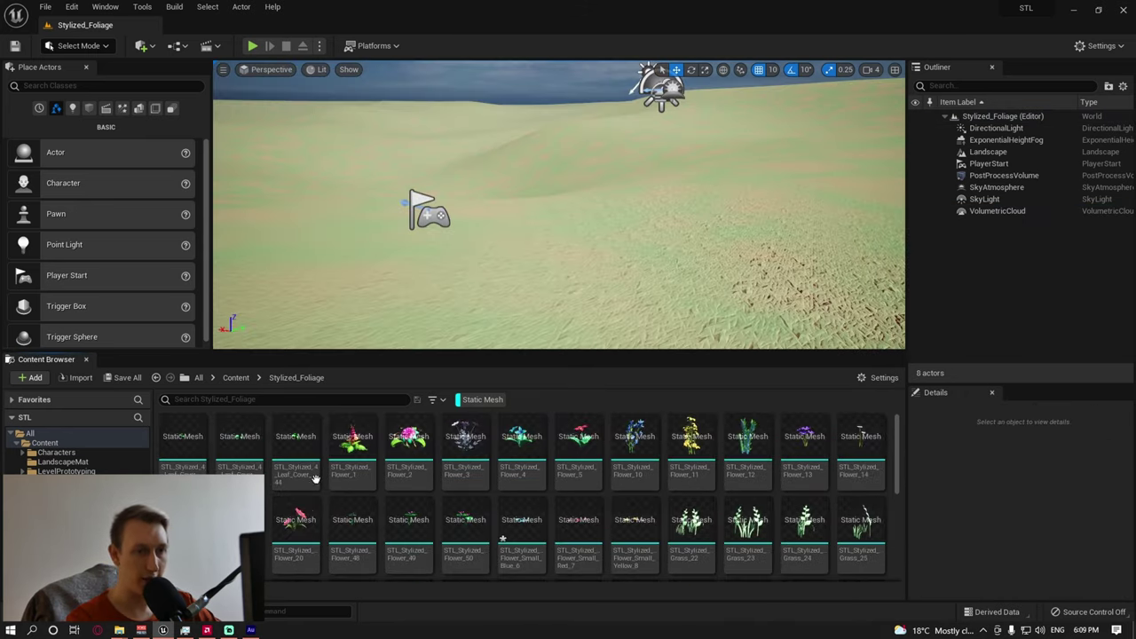
scroll(725, 475, down, 2)
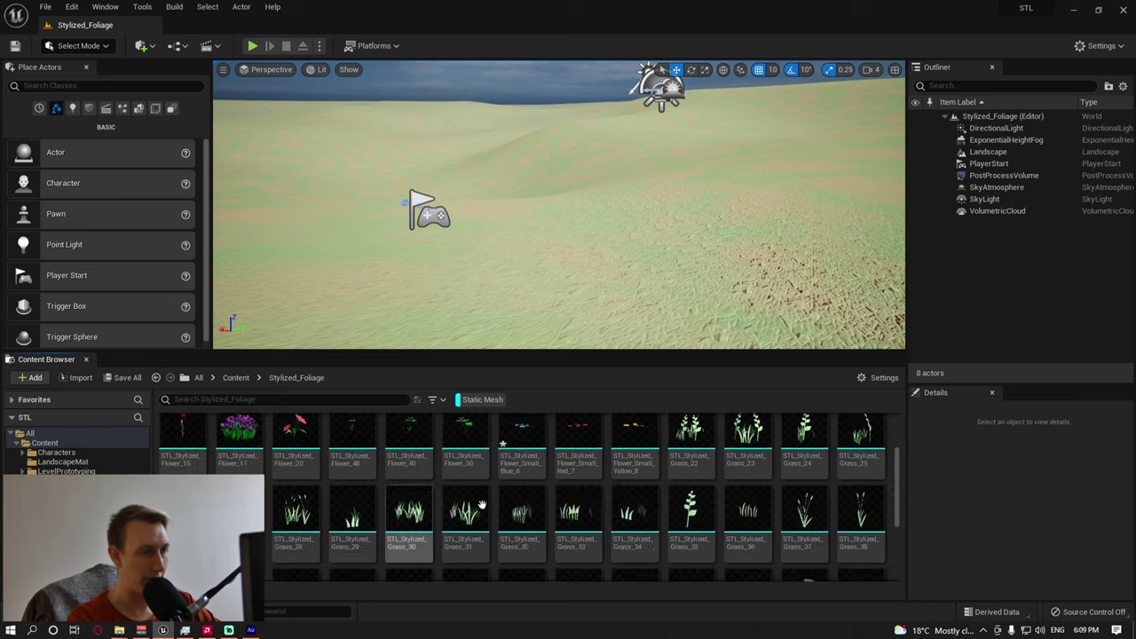
- Create new subfolders in Stylized_Foliage for sorting the foliage meshes by type
right_click(725, 475)
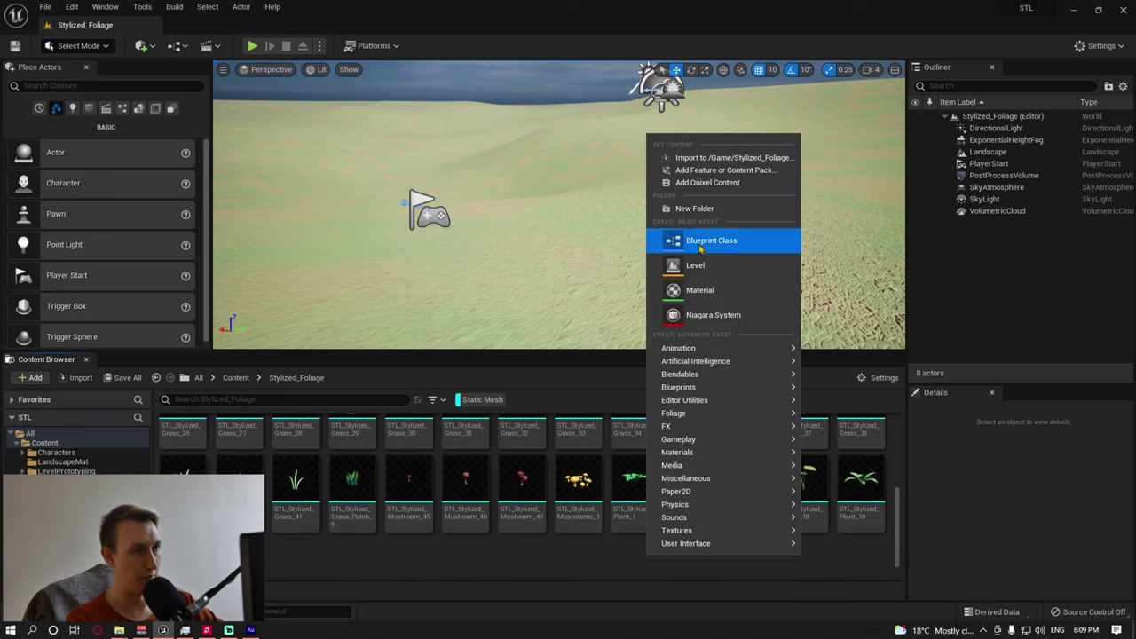
click(691, 206)
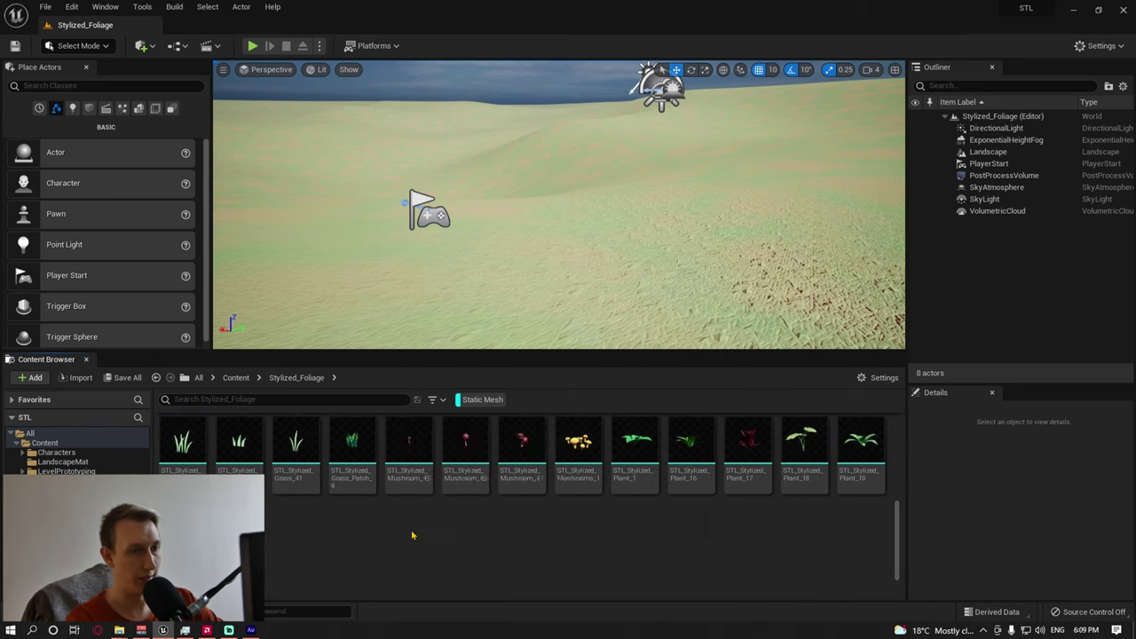
right_click(414, 535)
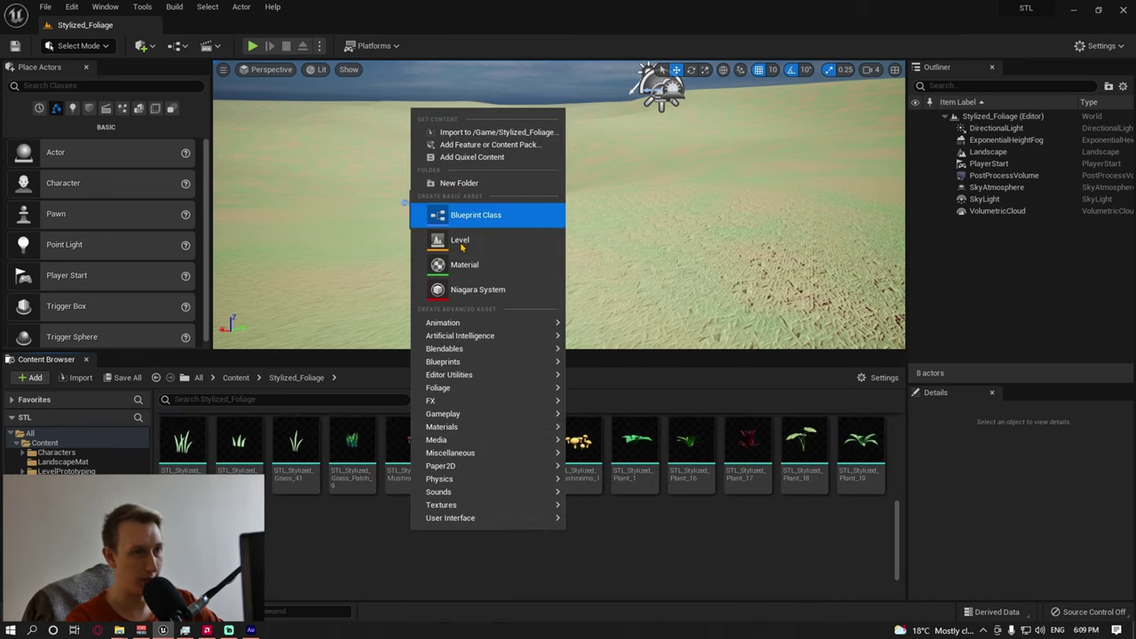
click(454, 182)
text(Fern)
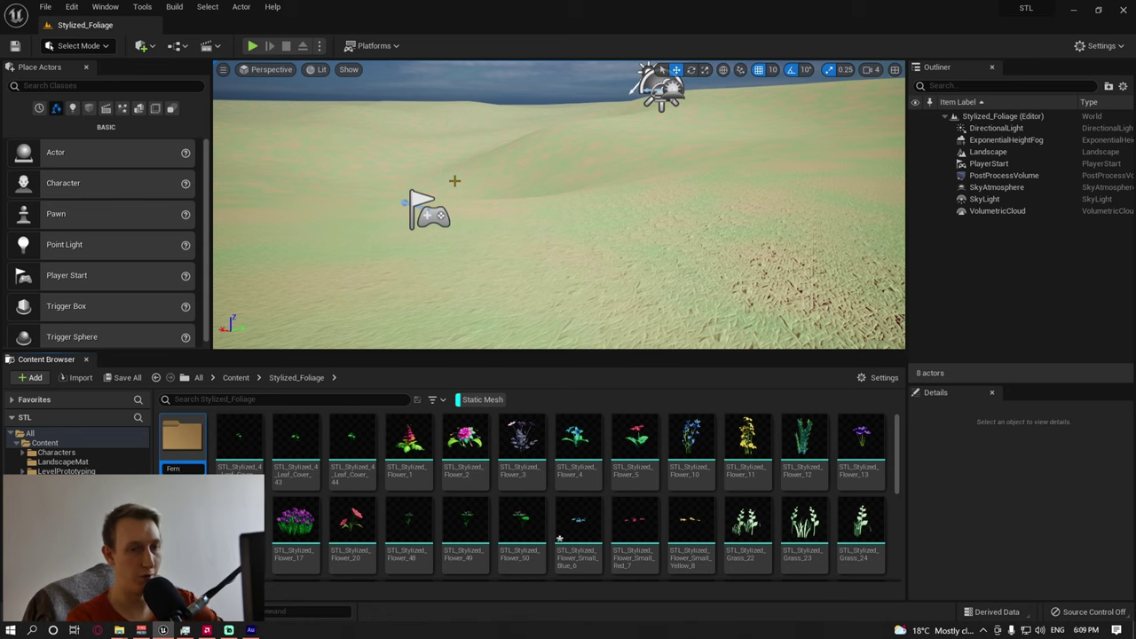
key(Return)
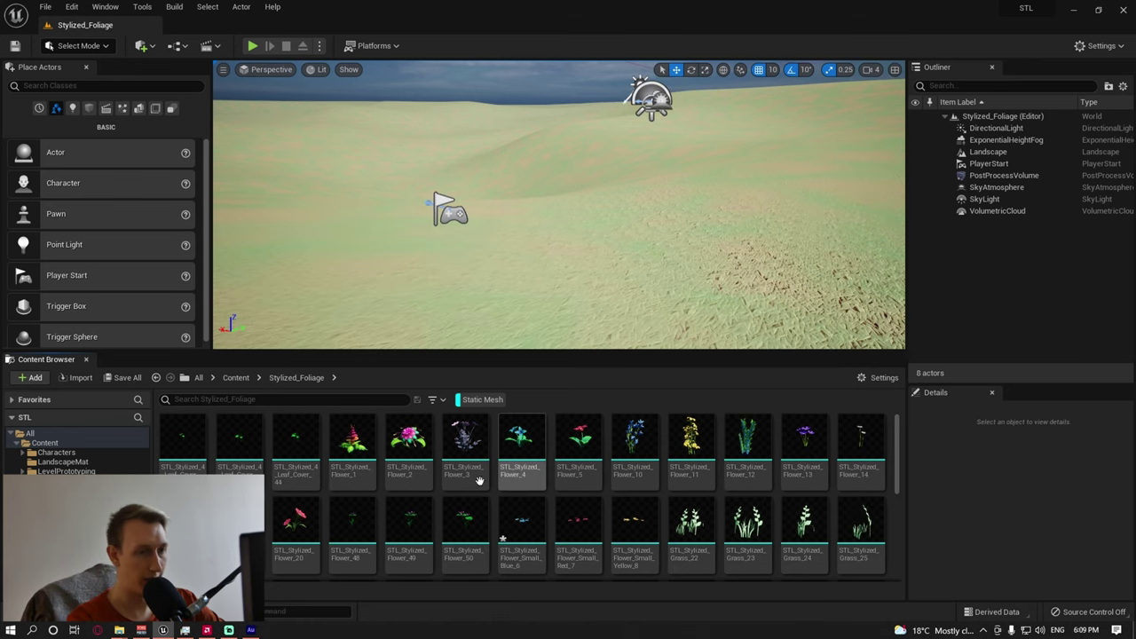
- Create a subfolder named Grass in the Stylized_Foliage folder
scroll(505, 540, down, 5)
right_click(398, 531)
click(441, 193)
text(Grass)
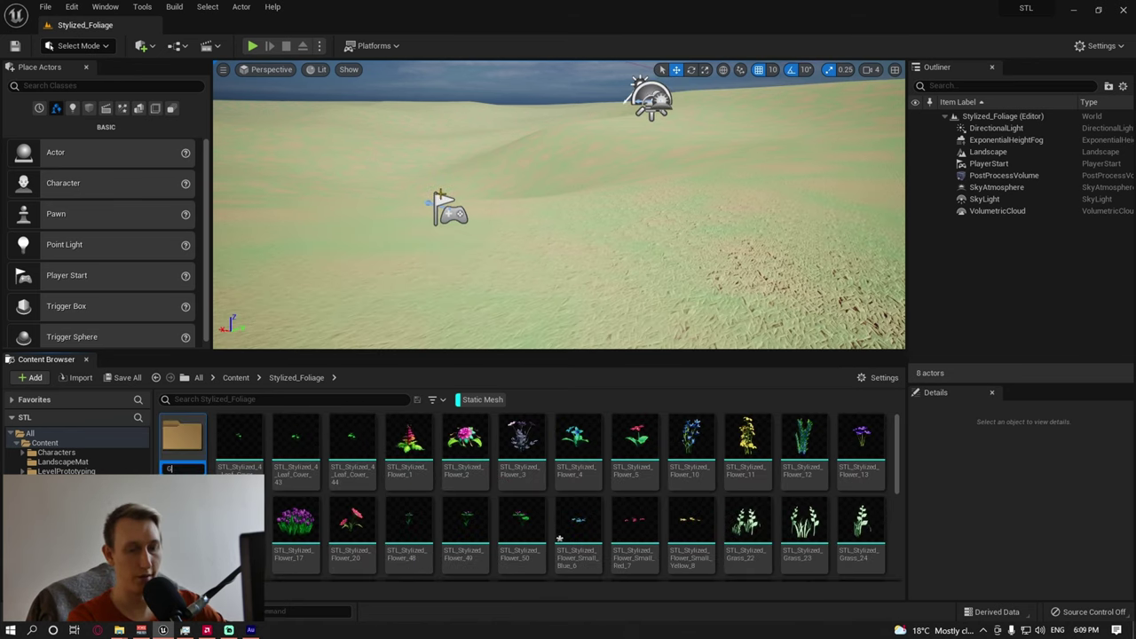
key(Return)
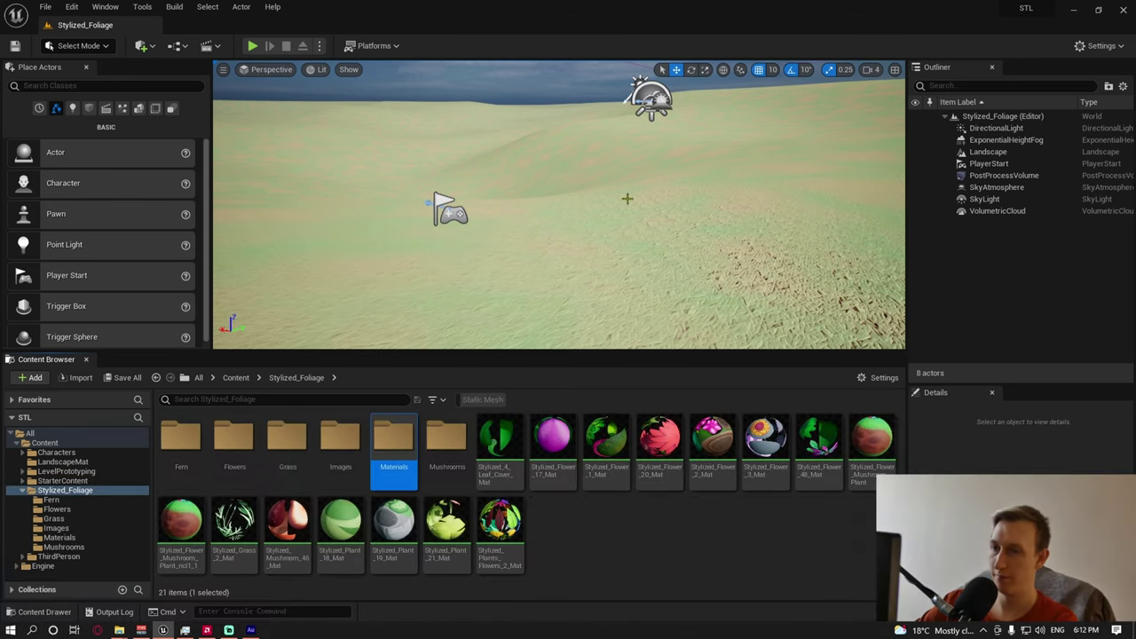
- Move all foliage materials, from Stylized_4_Leaf_Cover_Mat through Stylized_Plants_Flowers_2_Mat, into the Materials folder
click(499, 439)
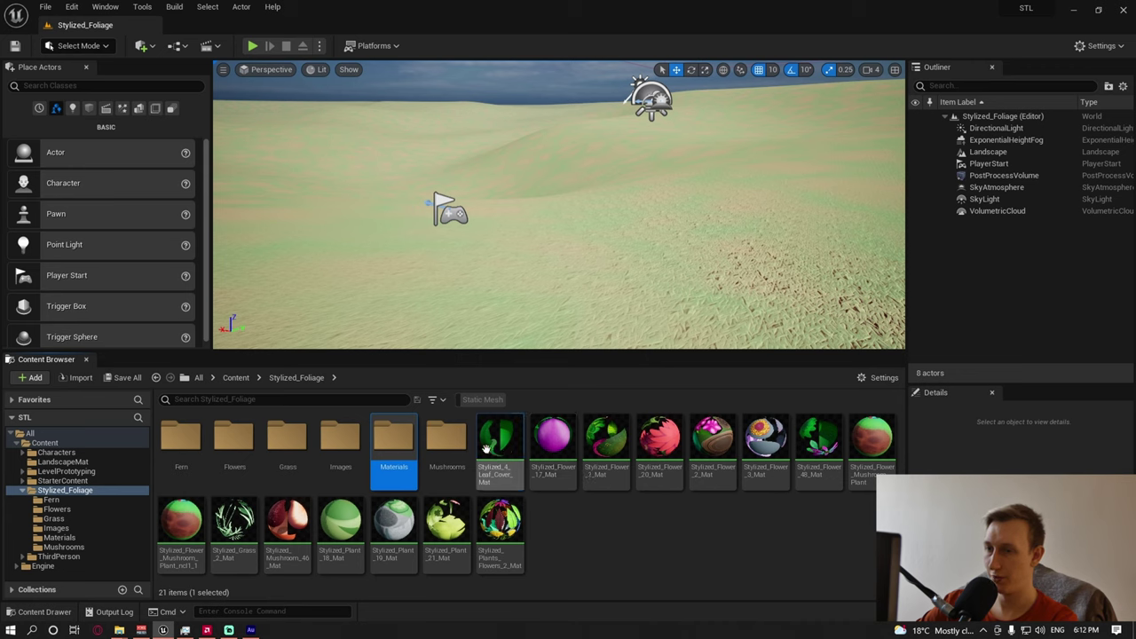
shift+click(499, 533)
drag(500, 439, 396, 459)
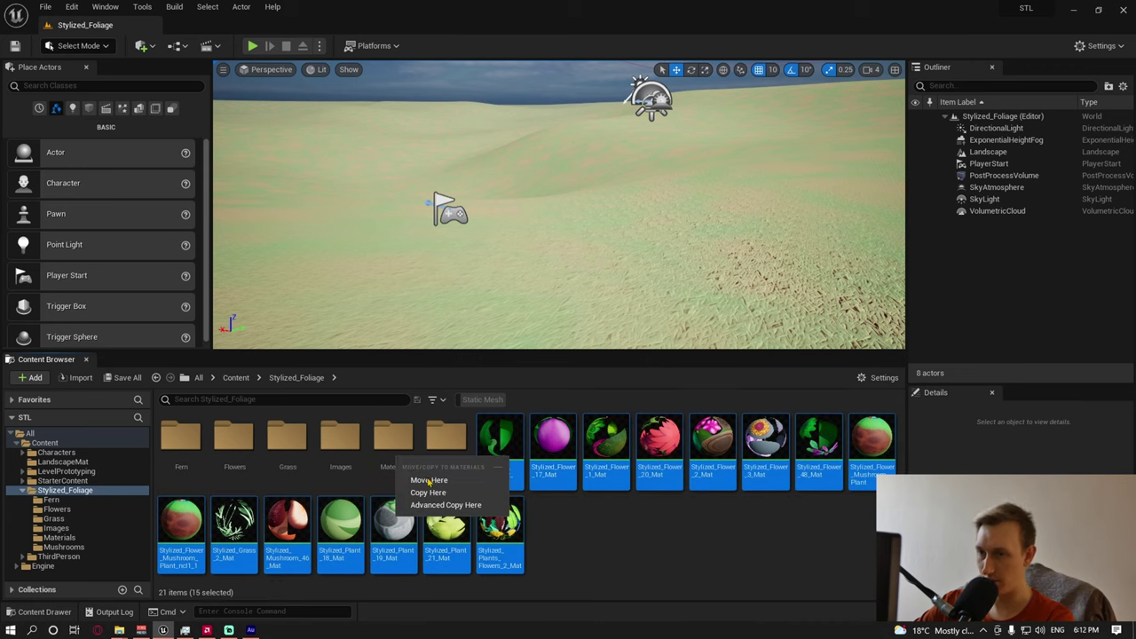
click(429, 480)
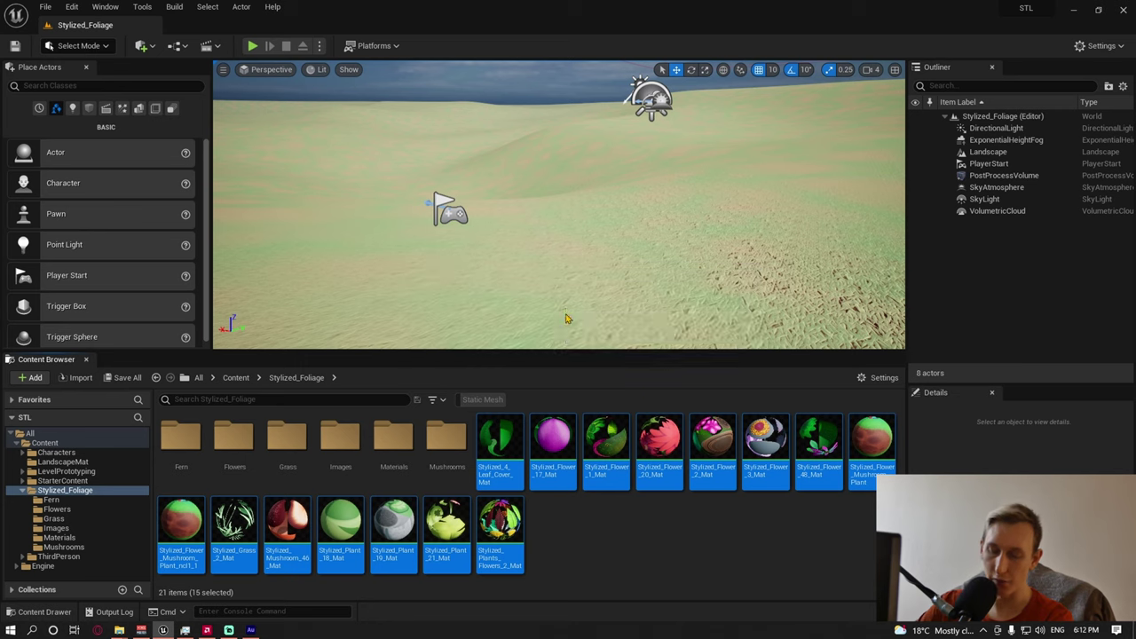
- Open Stylized_4_Leaf_Cover_Mat from the Materials folder for editing and bring an empty part of its graph into view
double_click(393, 436)
click(181, 444)
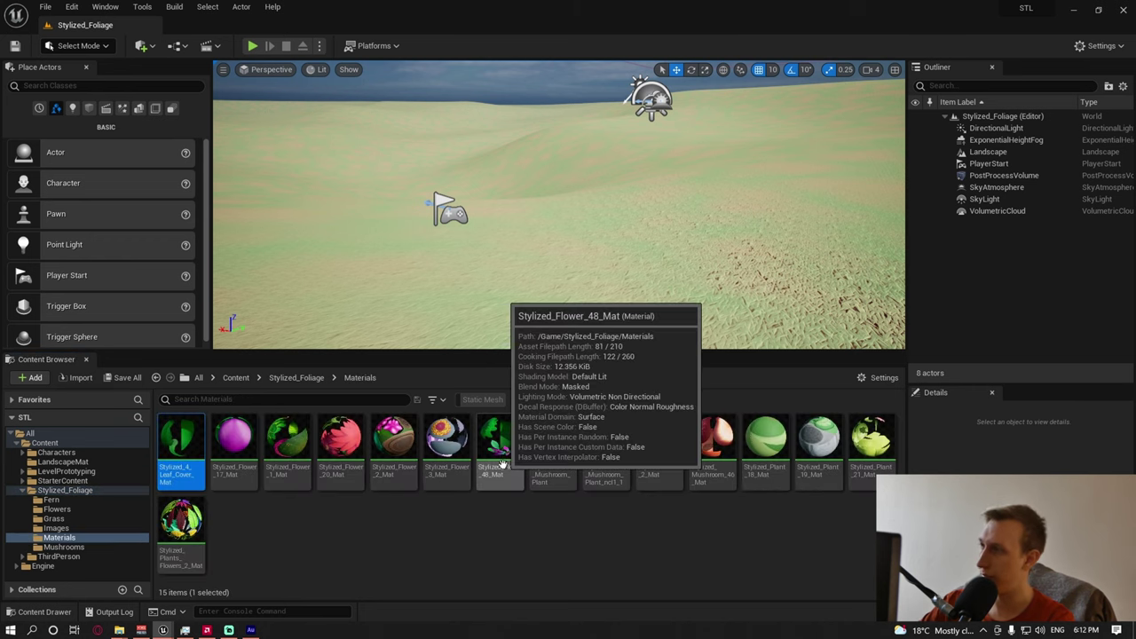
double_click(181, 444)
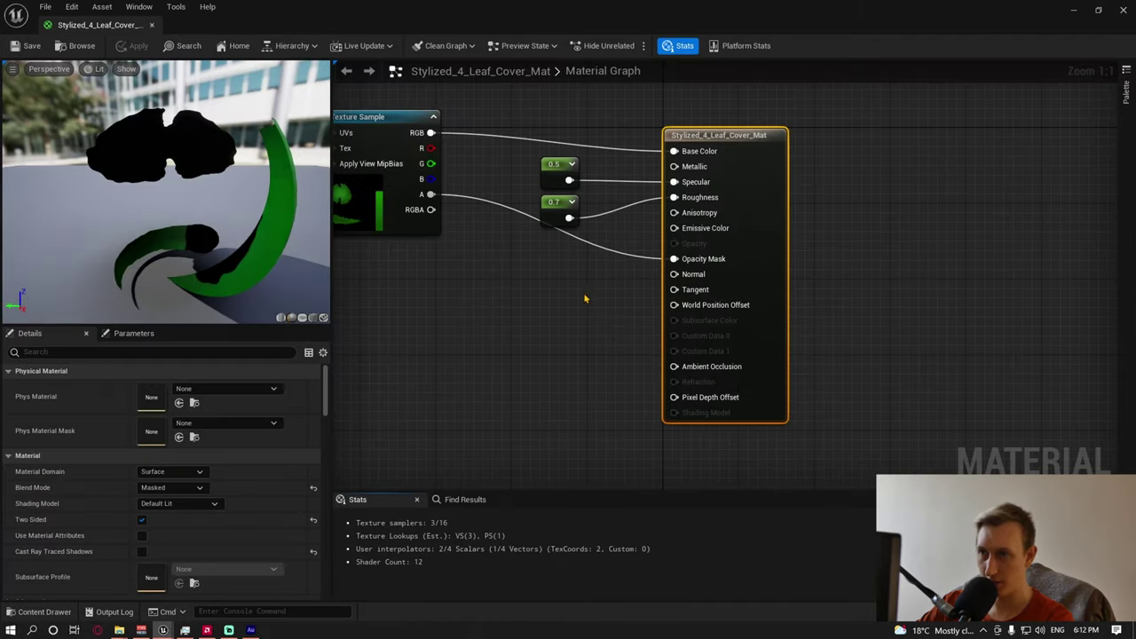
right_drag(495, 336, 607, 322)
right_drag(531, 366, 660, 279)
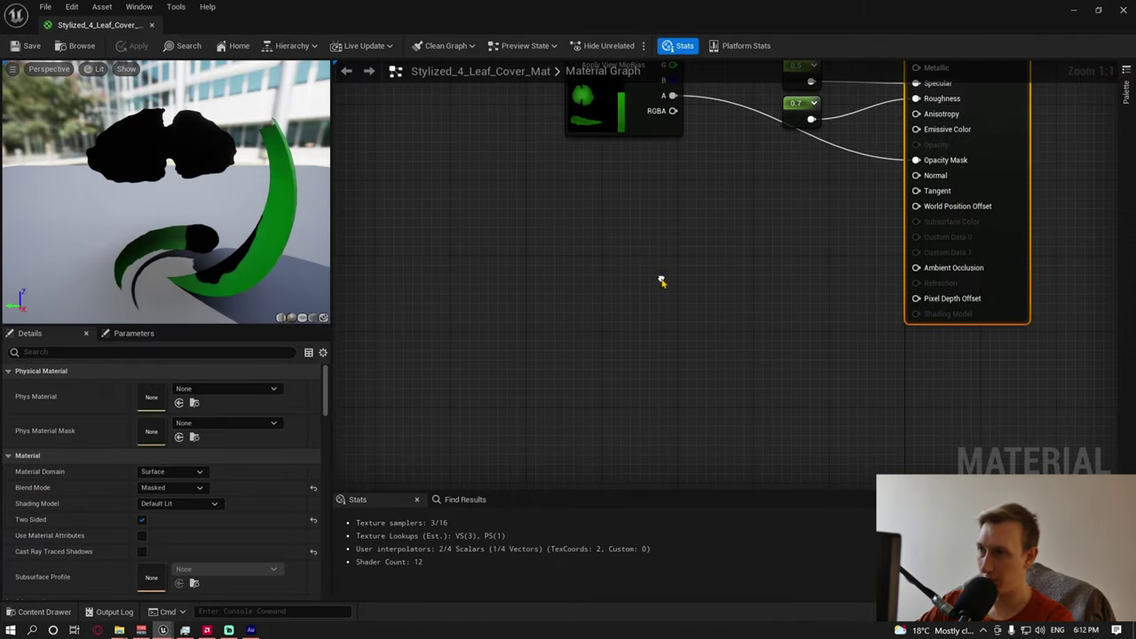
right_drag(737, 241, 715, 248)
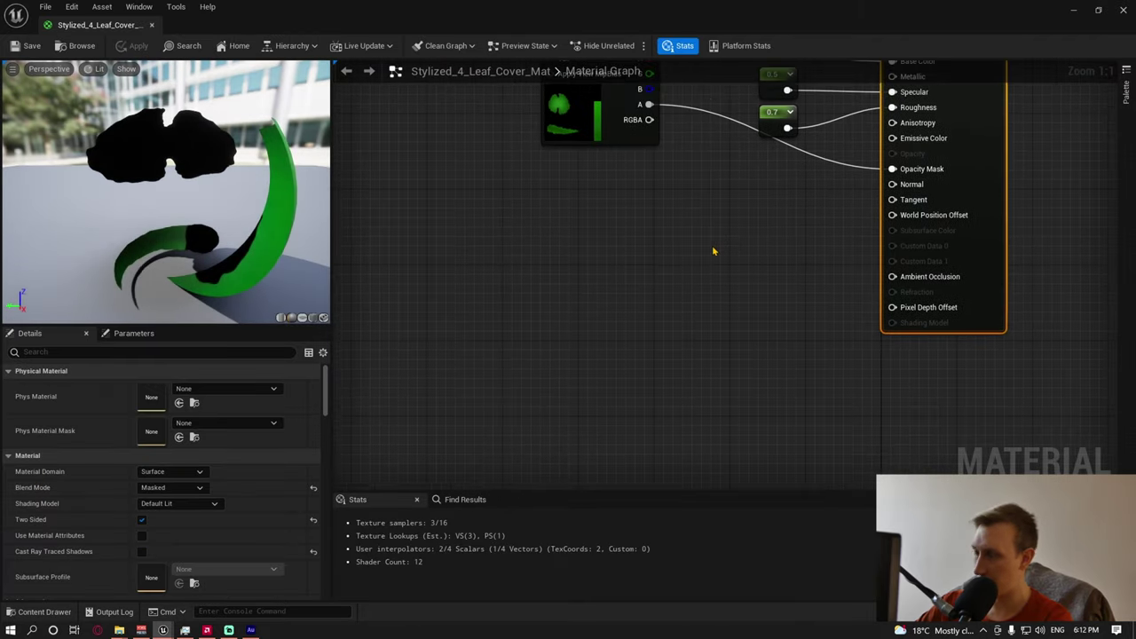
- Add a SimpleGrassWind node to the material graph below the texture sample
right_click(638, 268)
text(g)
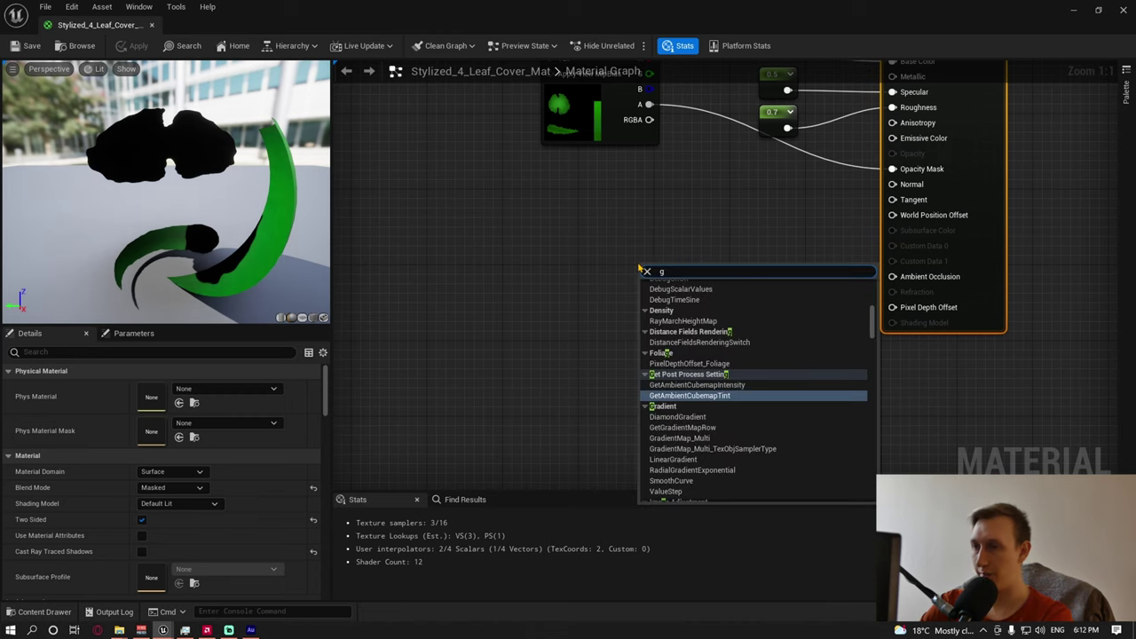
text(simple gr)
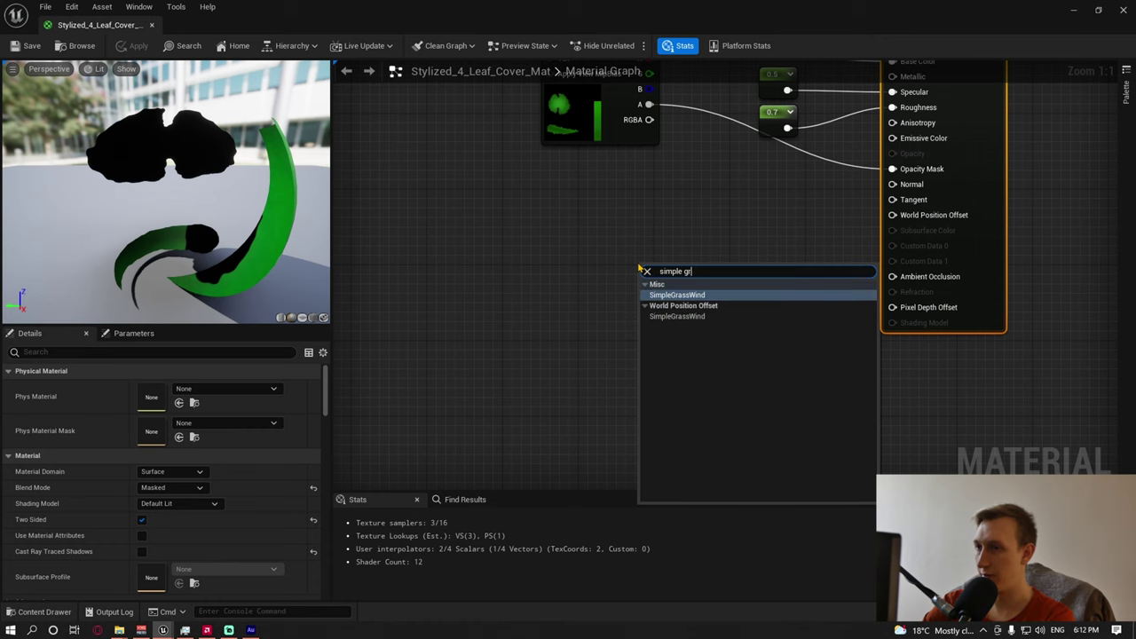
key(Return)
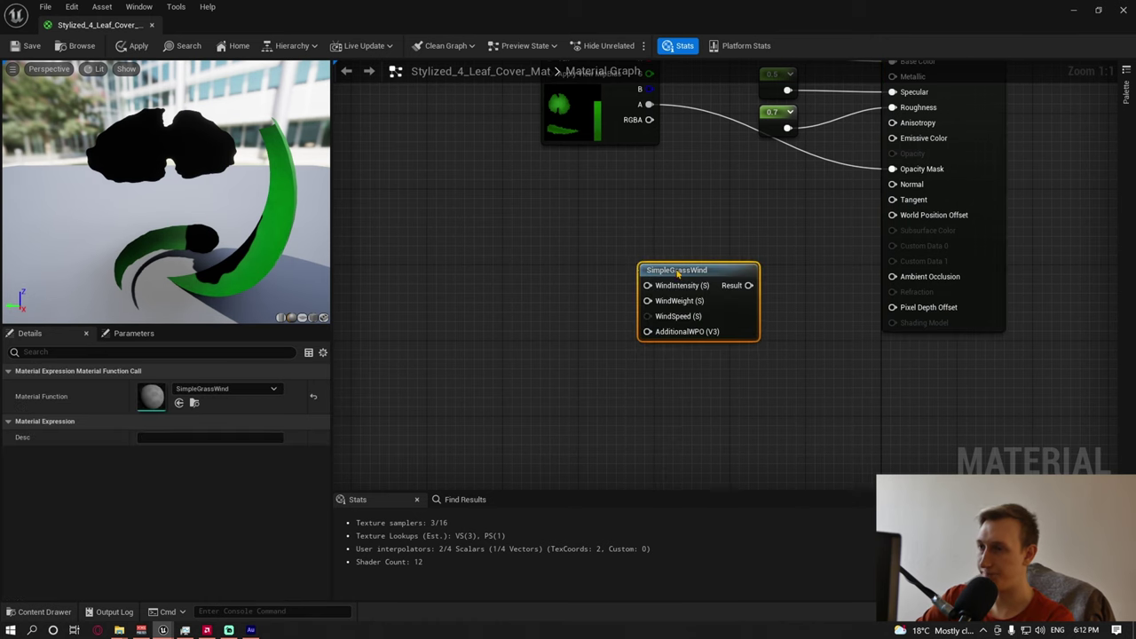
drag(721, 269, 747, 214)
- Add a constant node with value 0 just above the SimpleGrassWind node
click(639, 192)
key(s)
click(632, 197)
key(1)
click(670, 231)
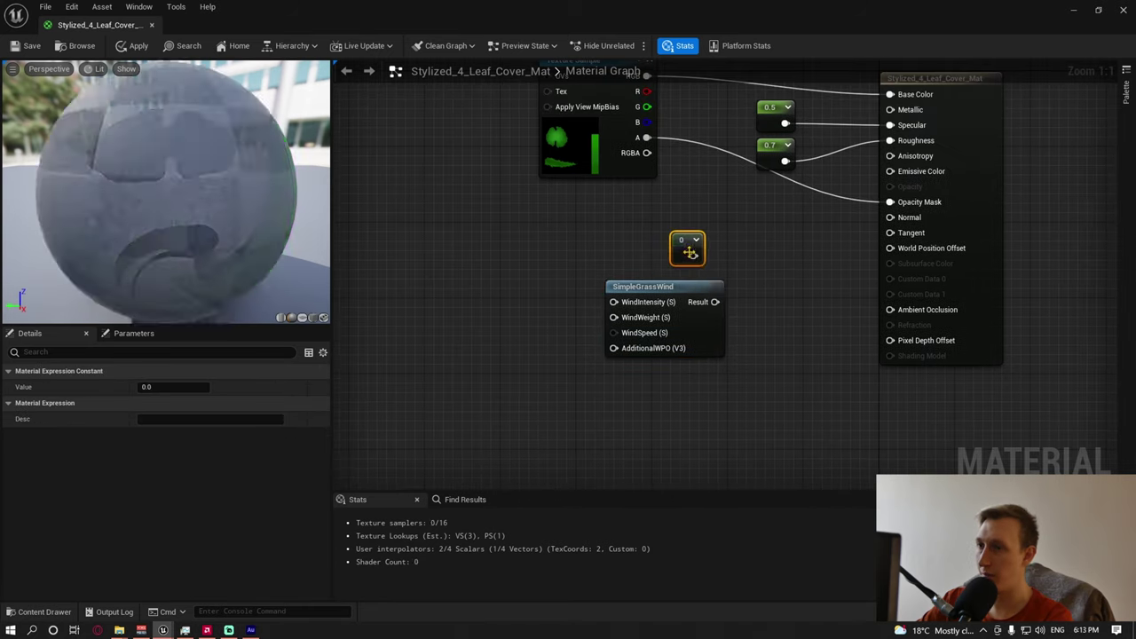
- Add a Lerp node with the 0 constant as A and the SimpleGrassWind result as B, and feed it into World Position Offset
key(l)
click(782, 286)
drag(715, 302, 796, 326)
drag(694, 256, 750, 250)
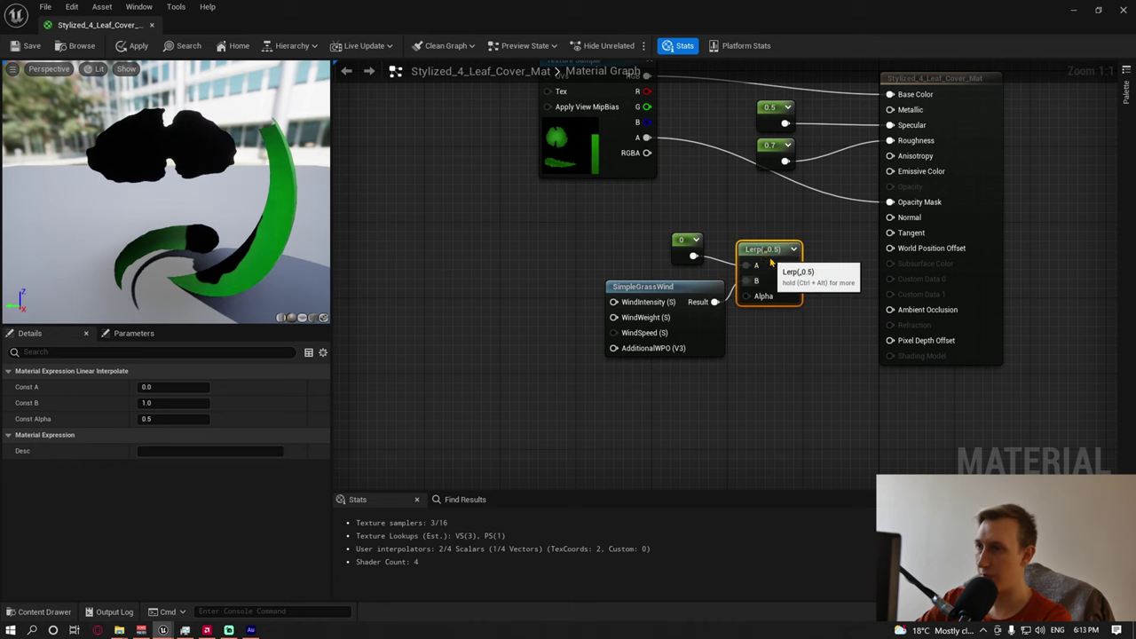
click(653, 285)
click(678, 248)
drag(890, 248, 790, 265)
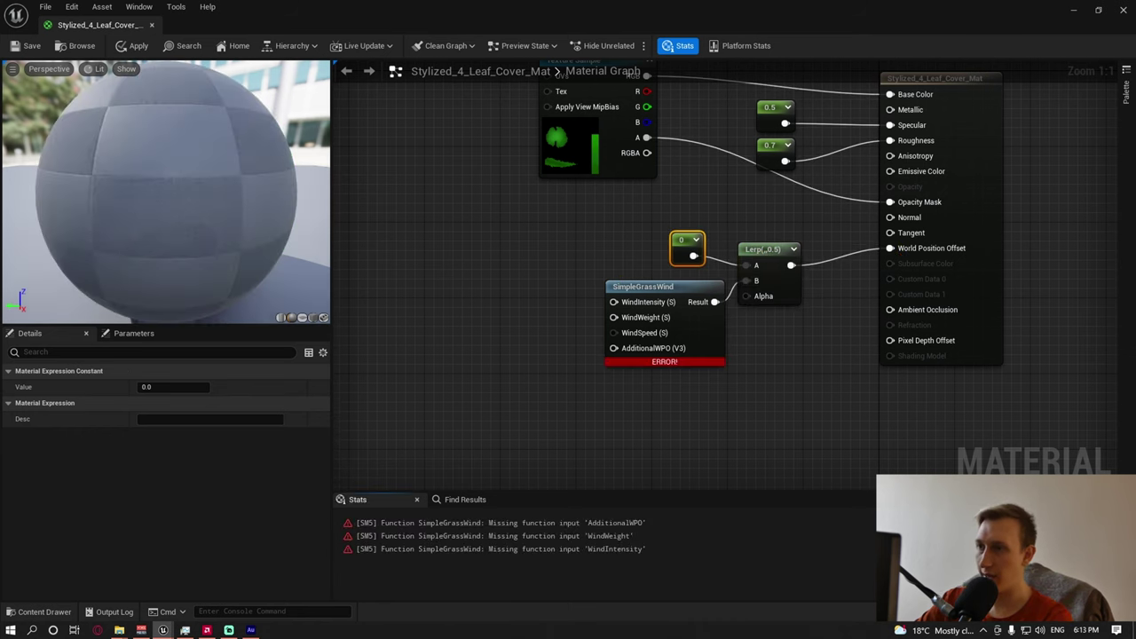
- Add a VertexColor node below the SimpleGrassWind node and connect its colour output to the Lerp's Alpha input
right_drag(650, 287, 686, 296)
right_click(552, 258)
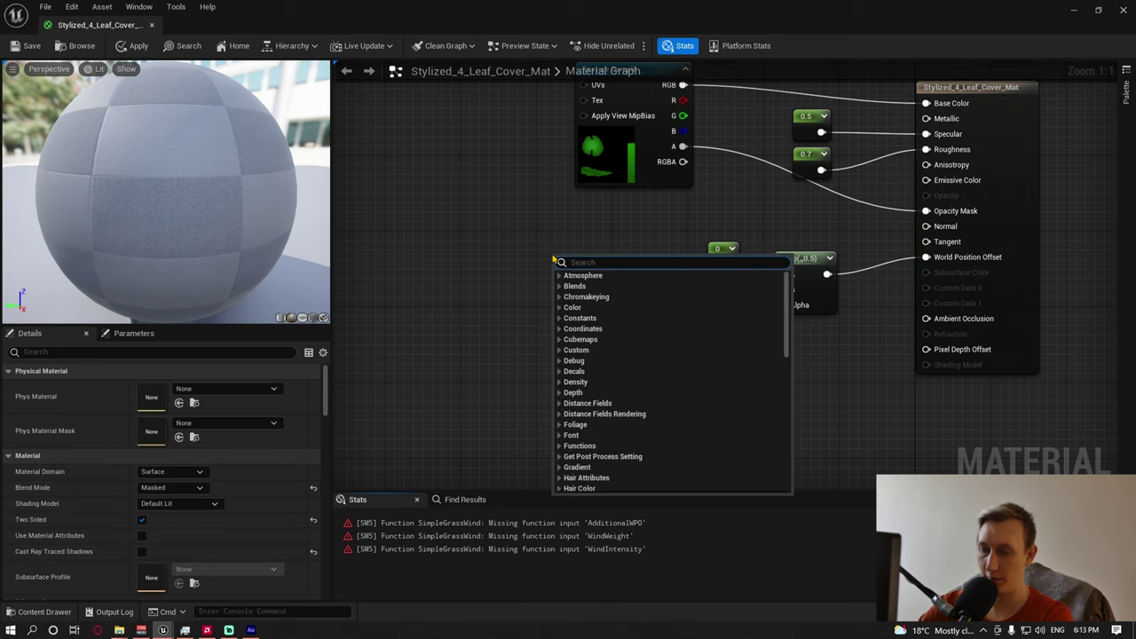
text(vertex)
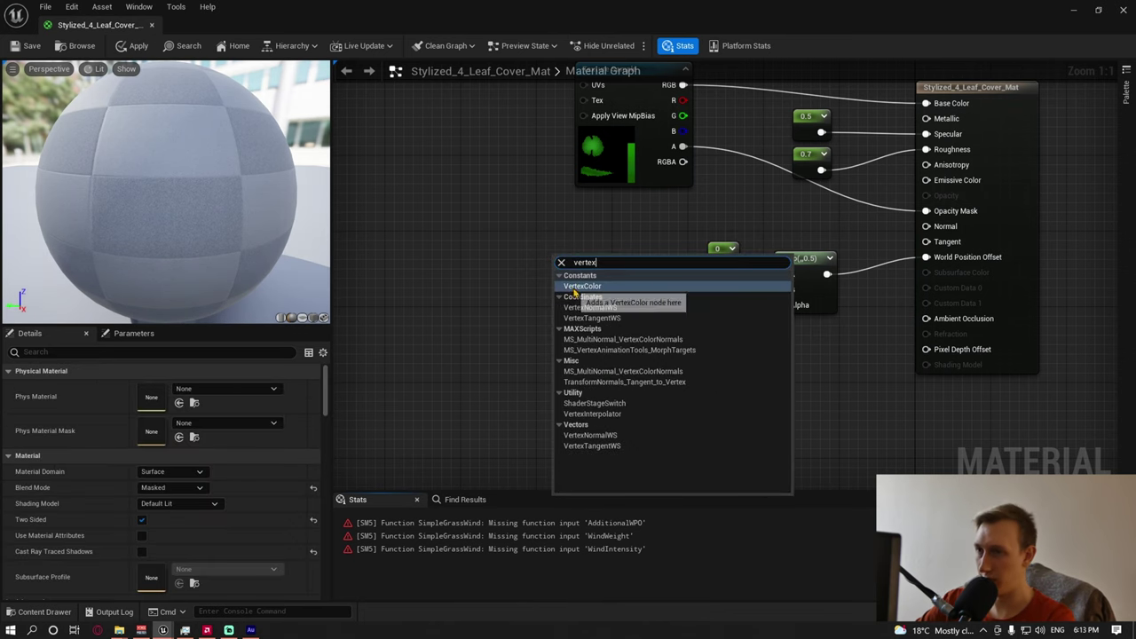
click(572, 289)
drag(571, 307, 782, 304)
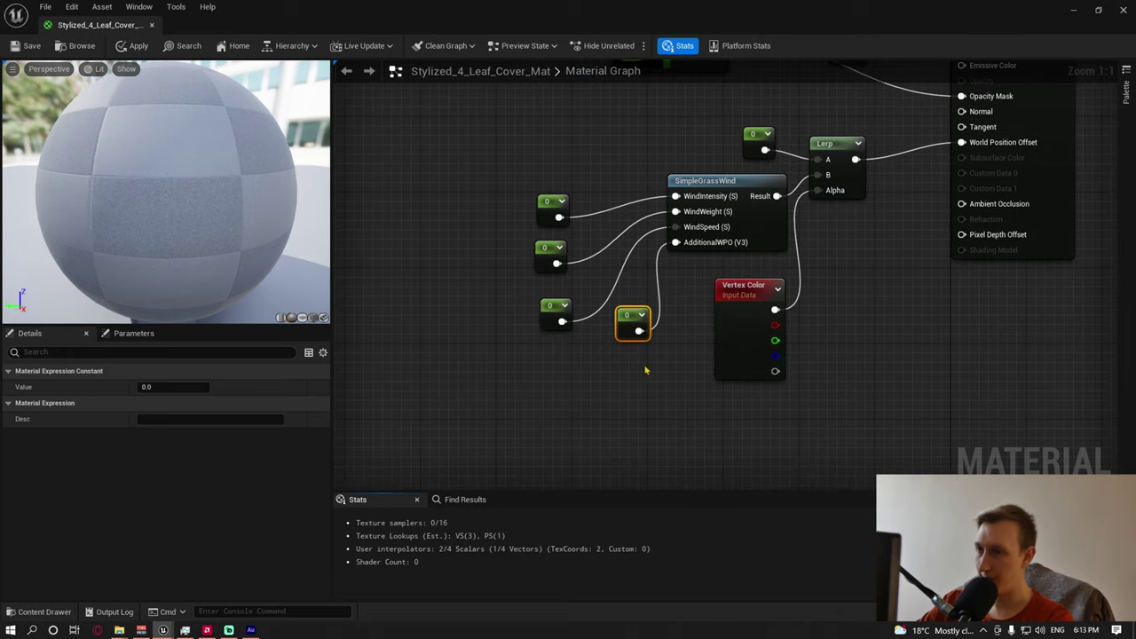
- Convert the four constants feeding SimpleGrassWind to parameters and name them Intensity, Weight, Speed and AWPO
drag(645, 371, 490, 213)
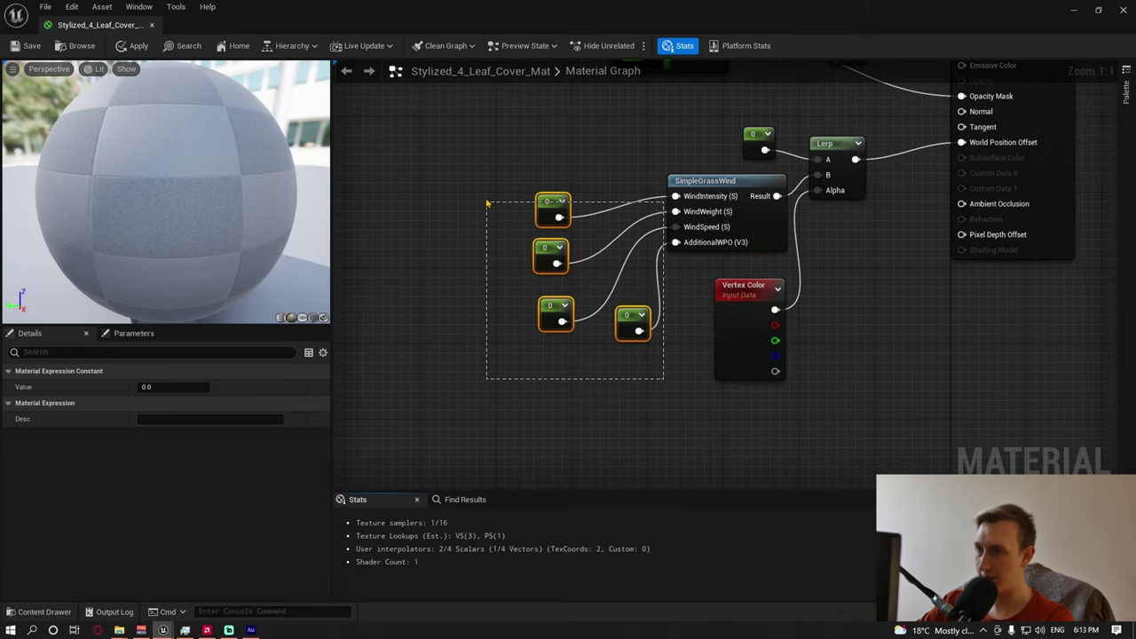
right_click(552, 205)
click(592, 229)
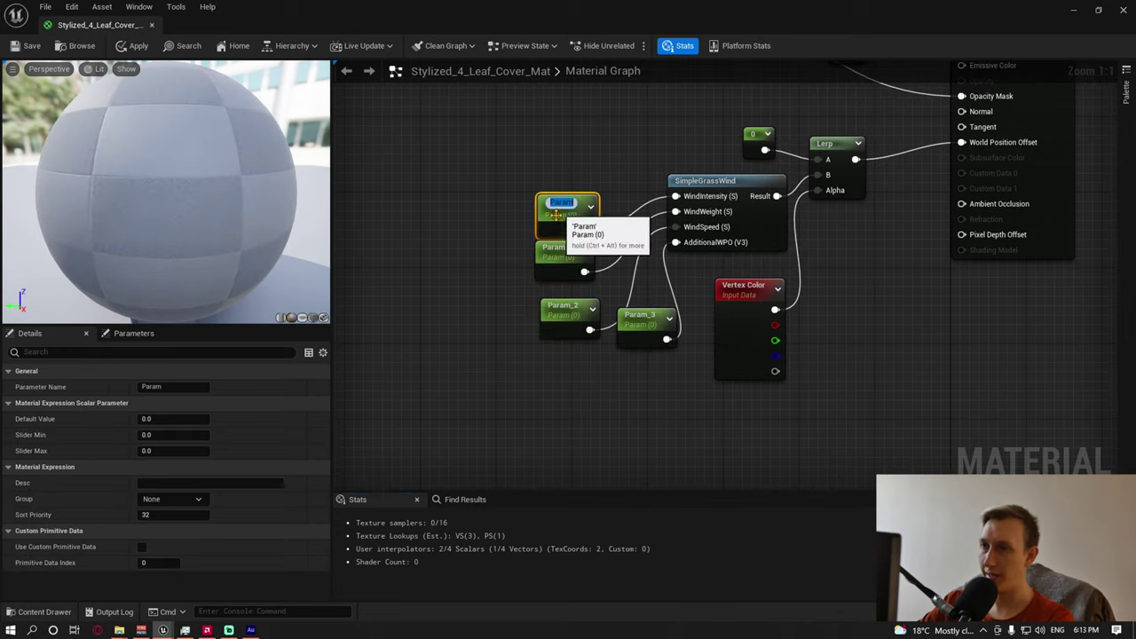
text(Inte)
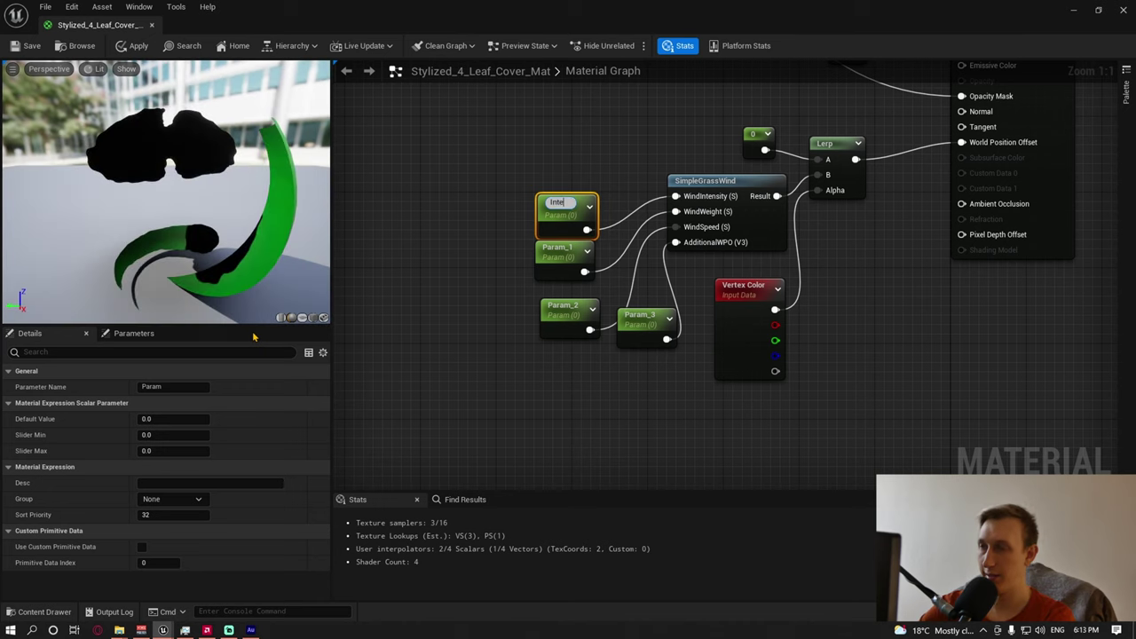
text(nsity)
key(Tab)
text(Weight)
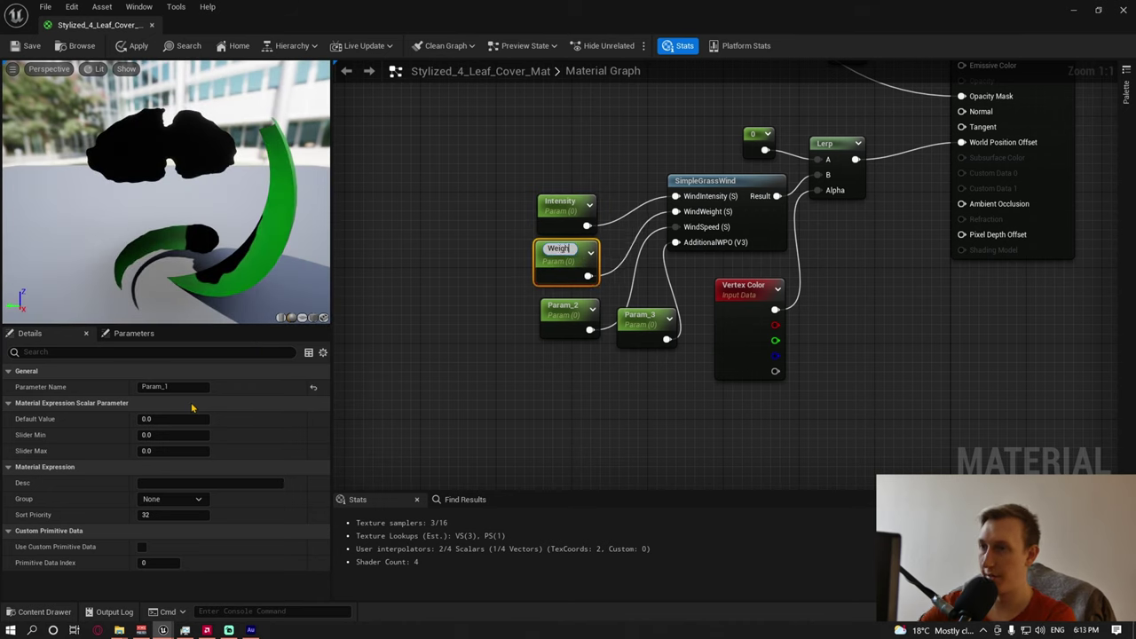
key(Tab)
text(Speed)
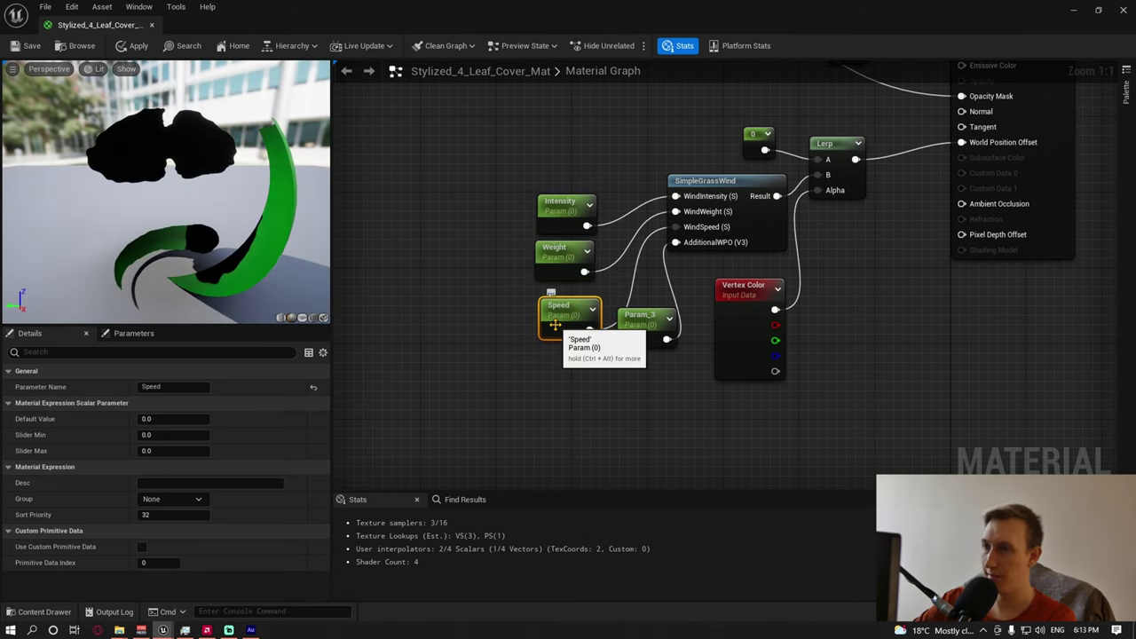
key(Tab)
text(AWPO)
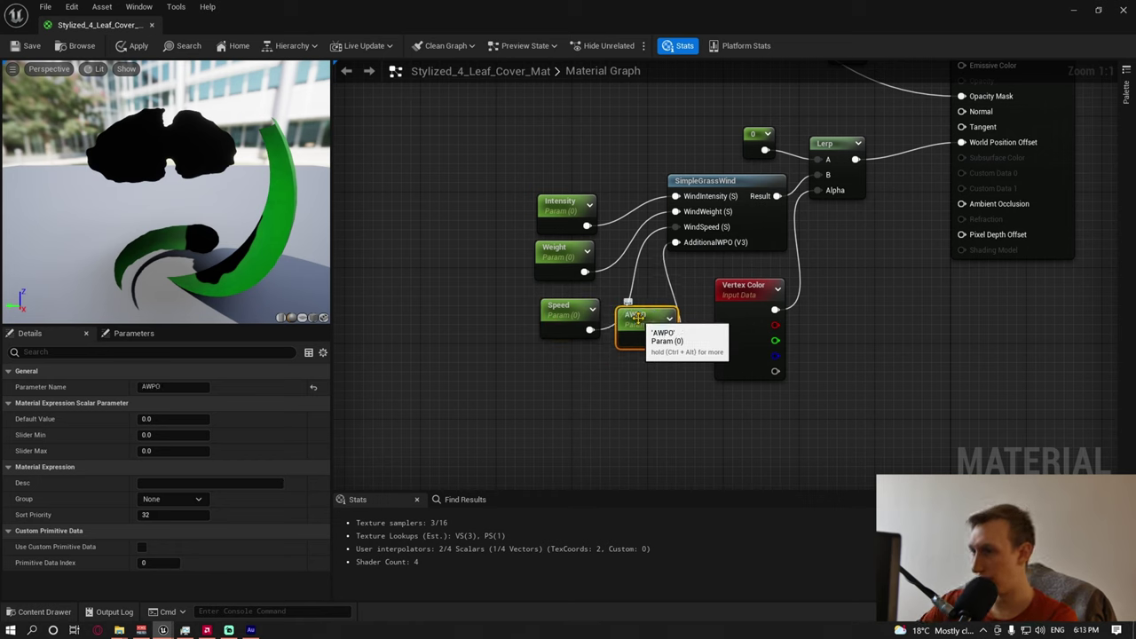
key(Return)
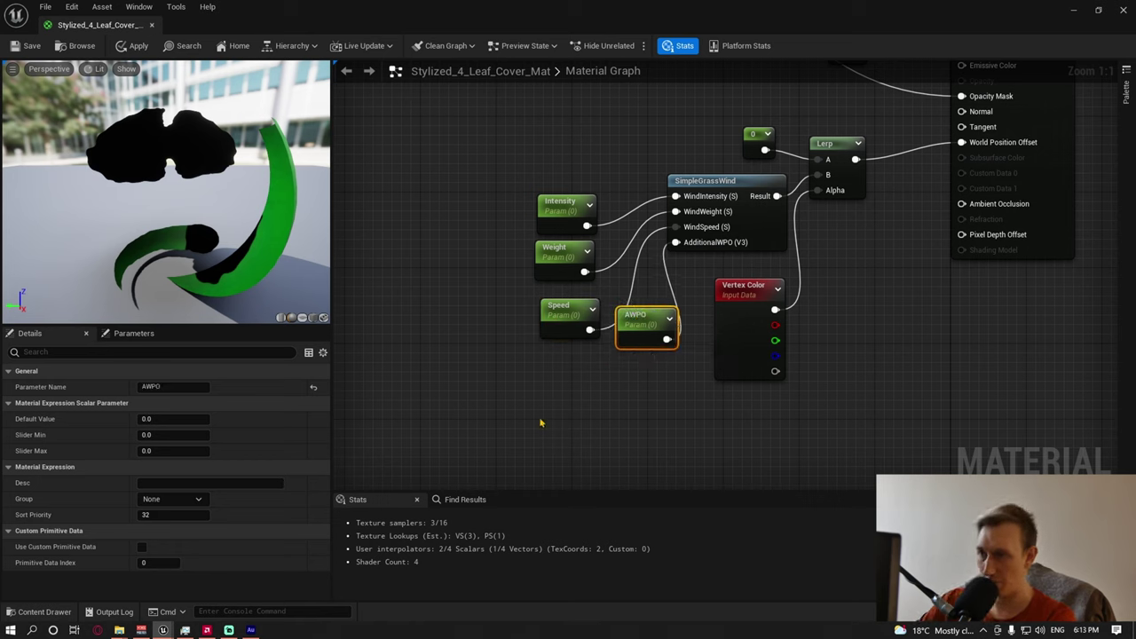
- Assign the Intensity, Weight, Speed and AWPO parameters to a group named Wind and apply the material changes
drag(527, 188, 645, 401)
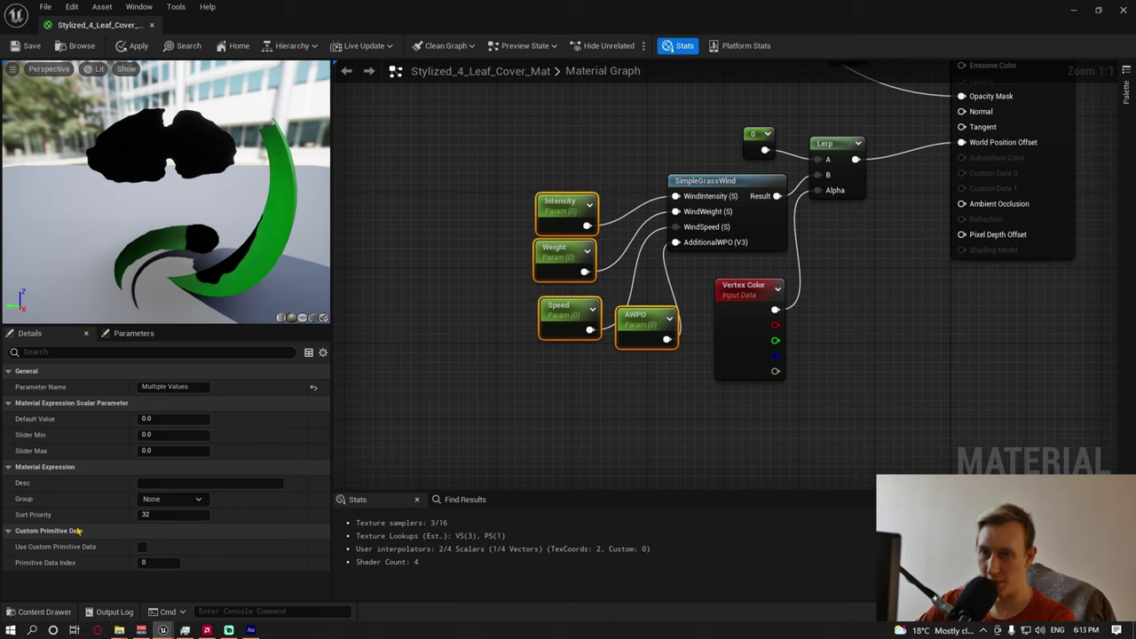
click(188, 499)
text(Wind)
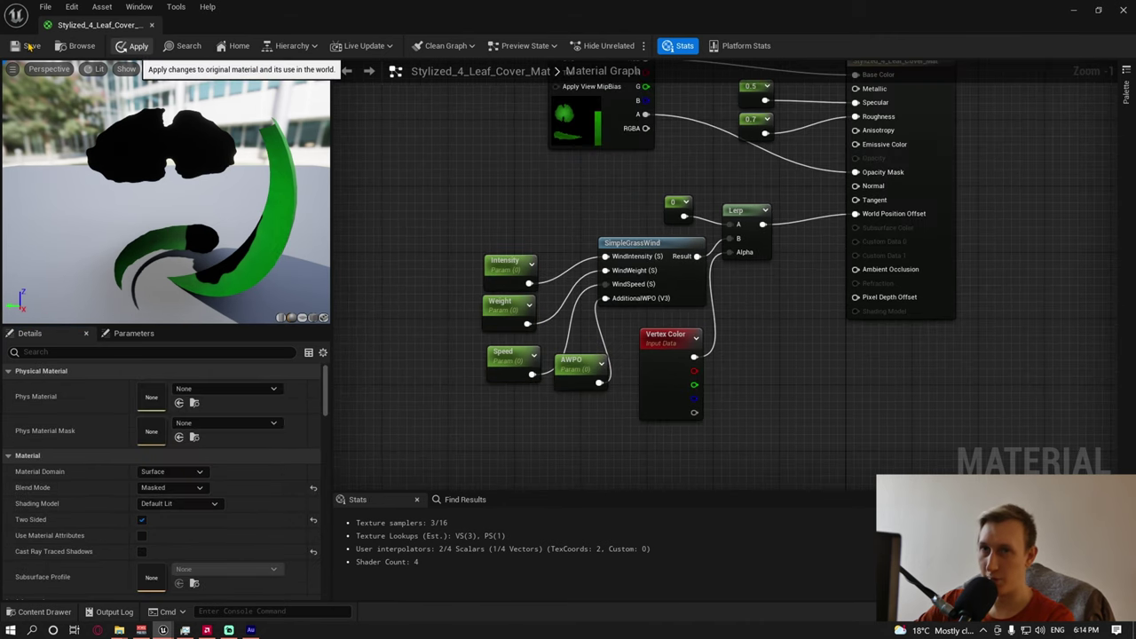
click(133, 45)
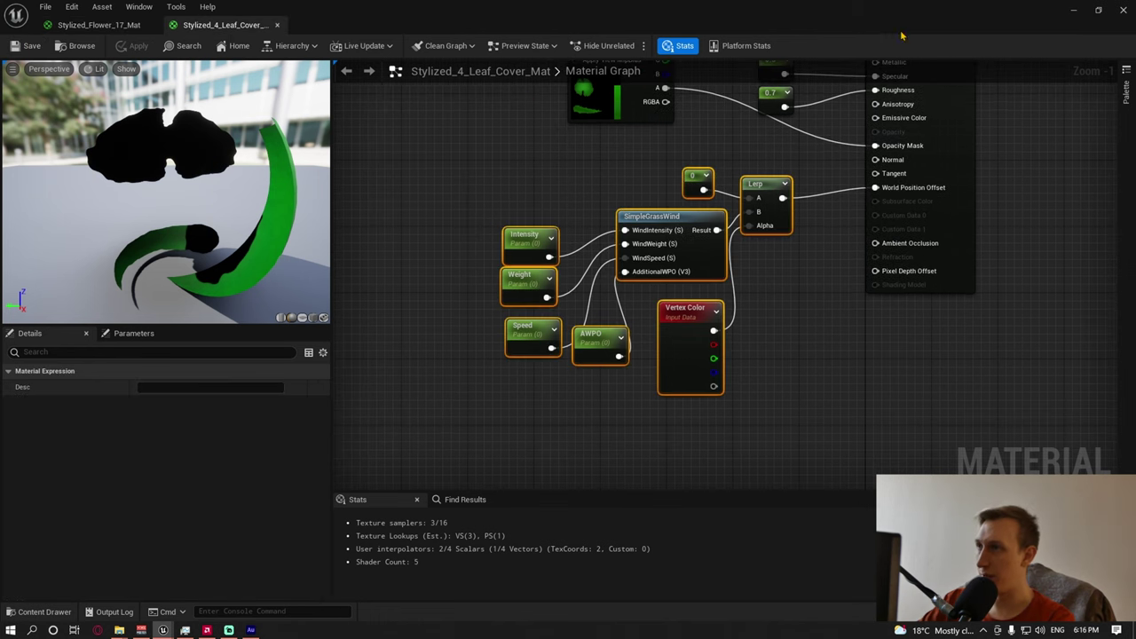
- Paste the copied wind nodes into Stylized_Flower_17_Mat and connect the Lerp output to World Position Offset
click(1072, 13)
double_click(284, 436)
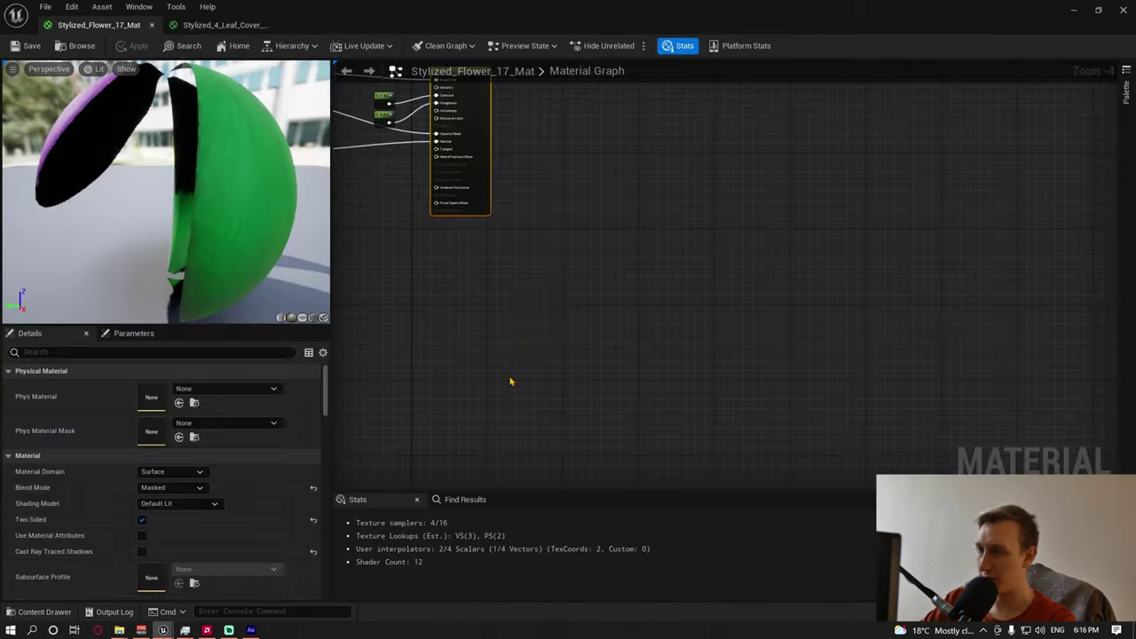
right_drag(434, 298, 743, 329)
key(ctrl+v)
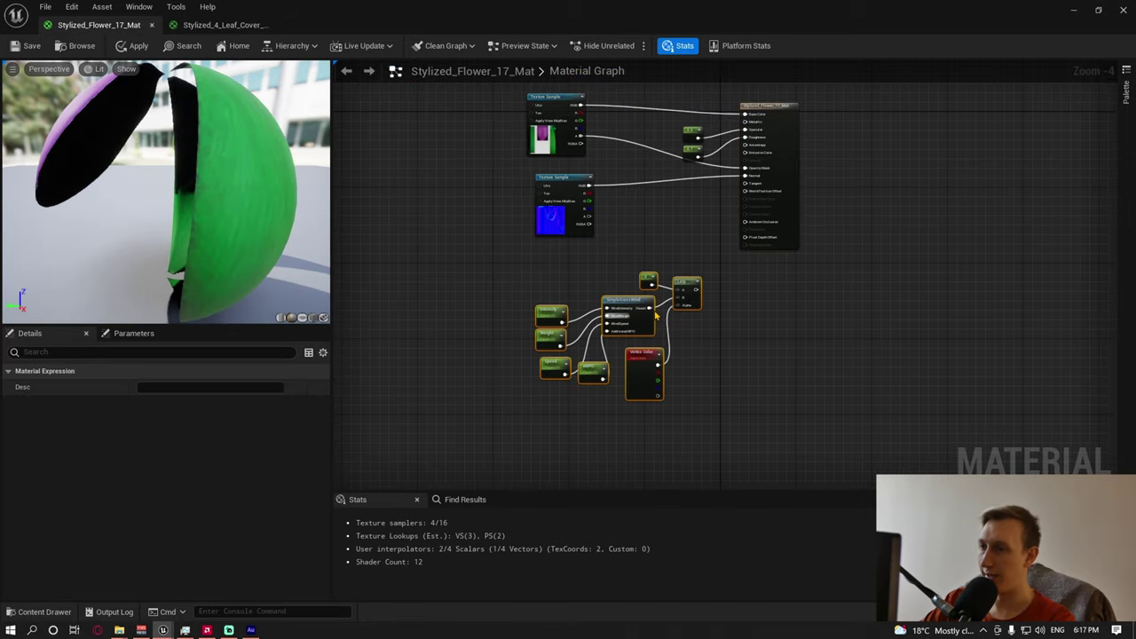
drag(695, 291, 745, 191)
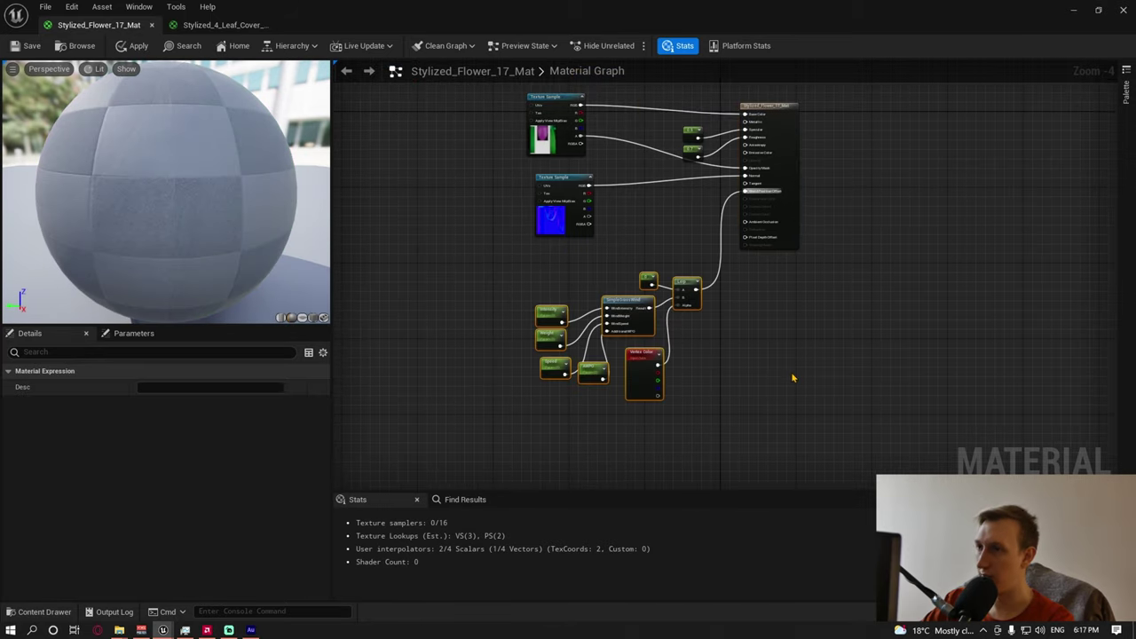
click(765, 353)
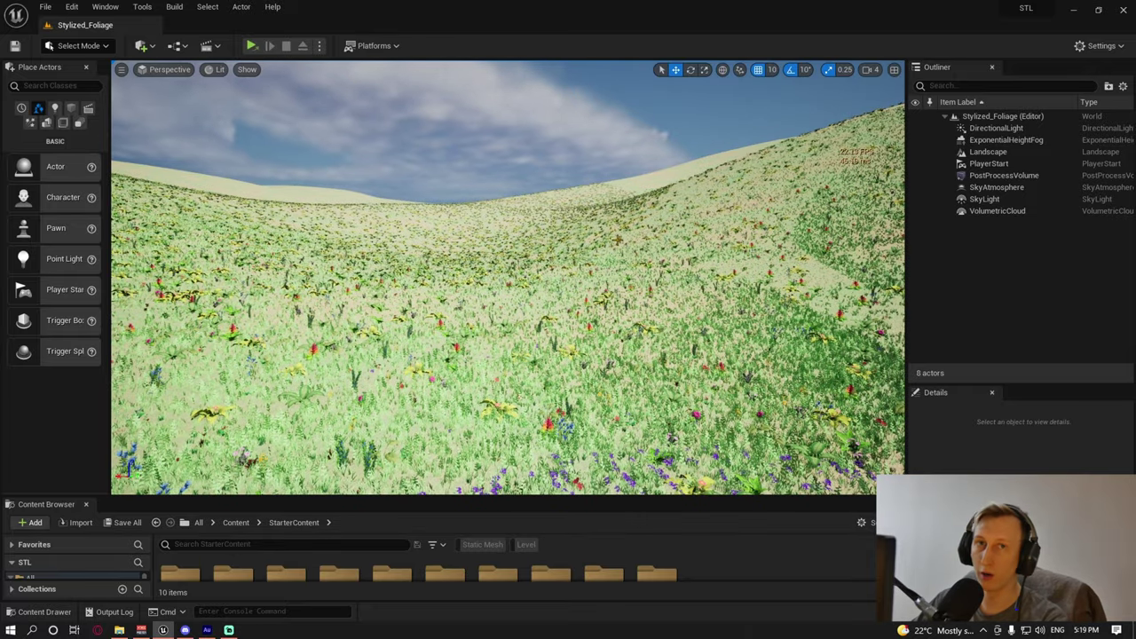
- Preview the Stylized_Foliage level in a separate game window, saving the modified starter sound assets on launch, and stop the preview
key(w)
right_drag(606, 246, 630, 206)
key(w)
click(251, 46)
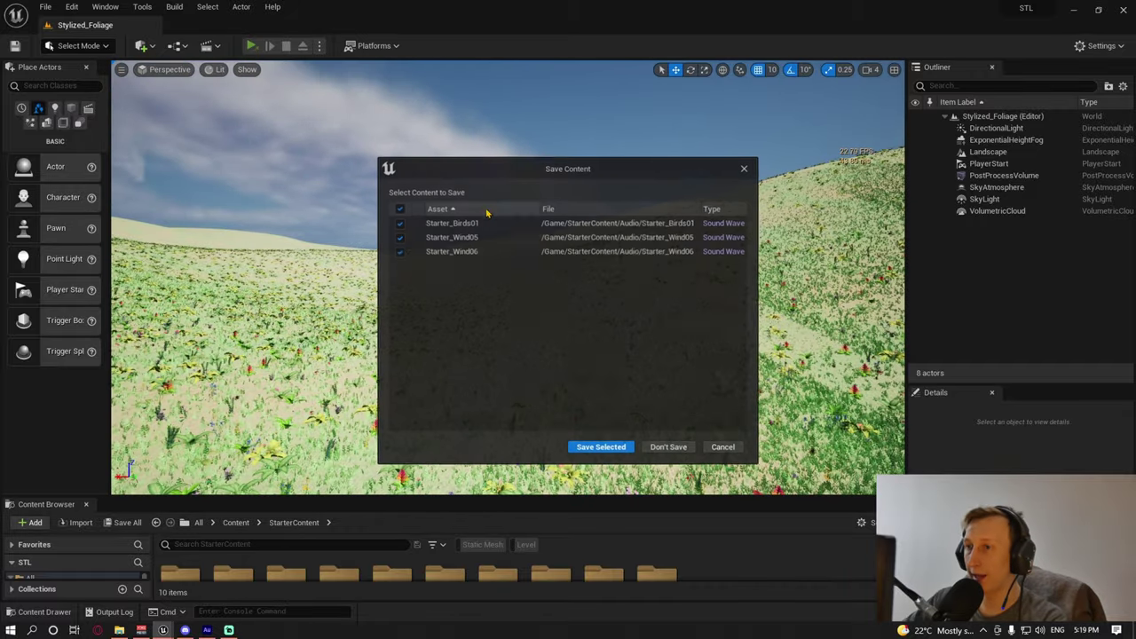
key(Return)
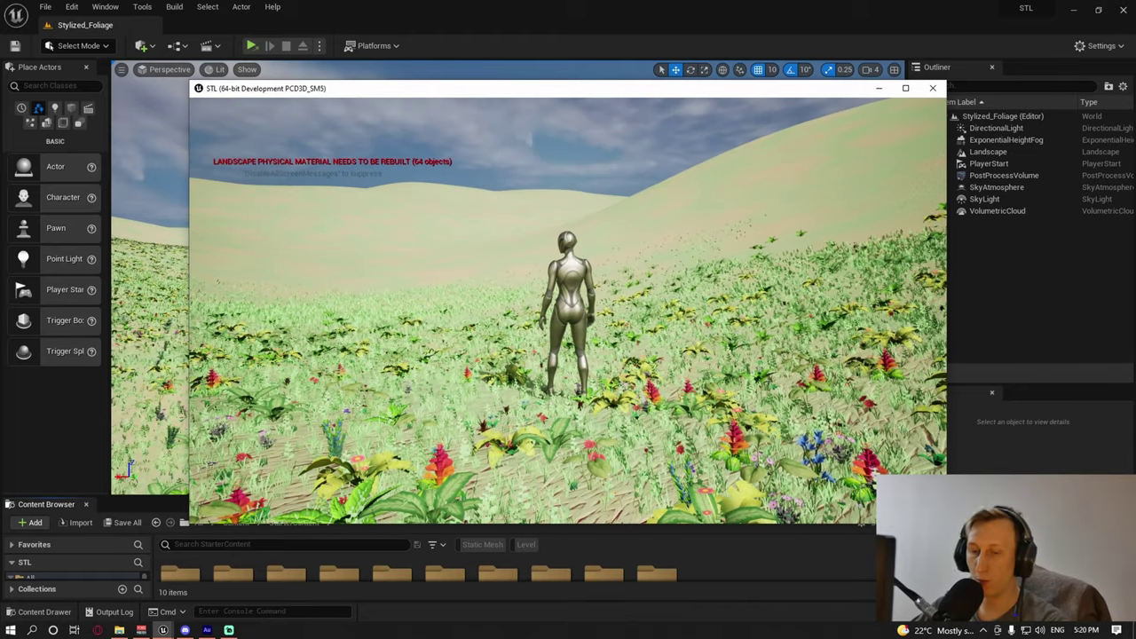
key(Escape)
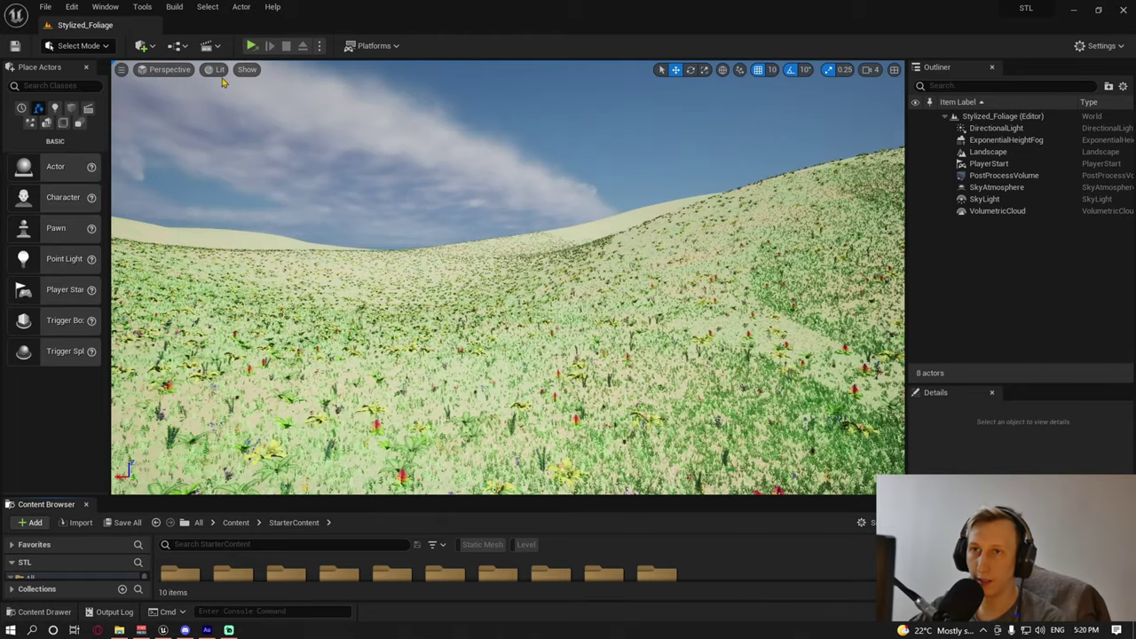
- Play the level inside the selected viewport and walk the character through the flower meadow to inspect the foliage
click(319, 45)
click(362, 80)
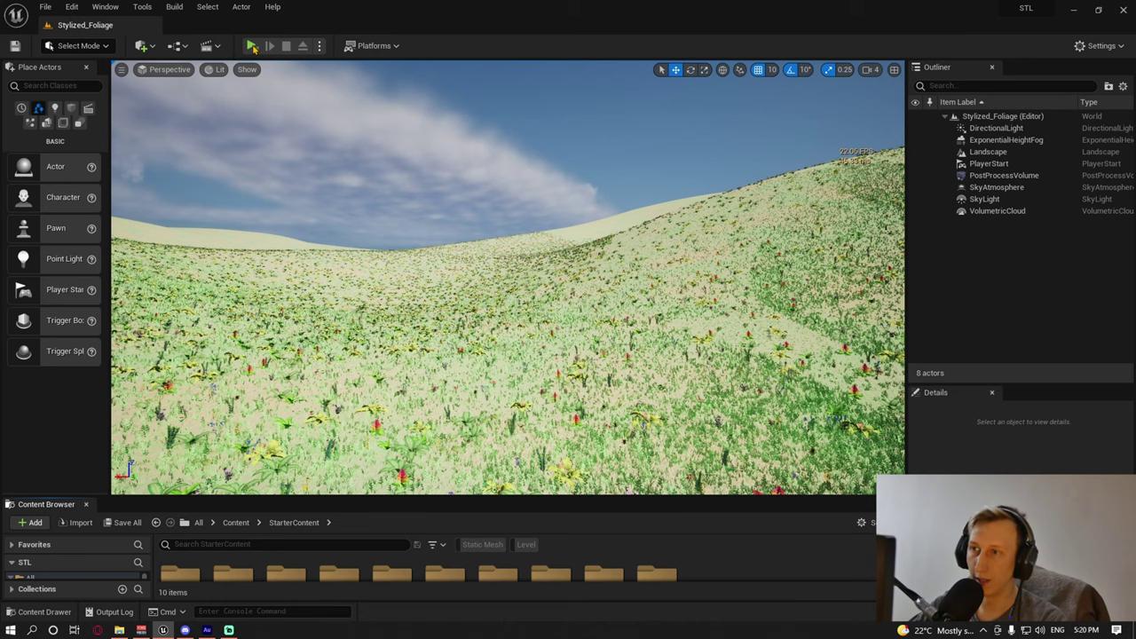
click(252, 45)
key(w)
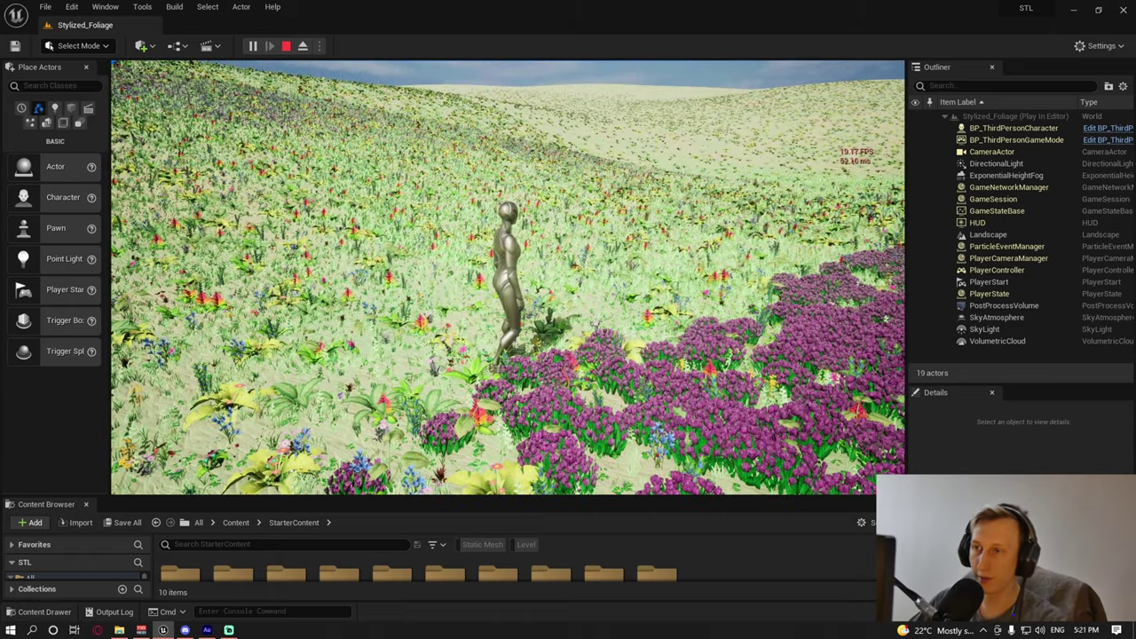
key(w)
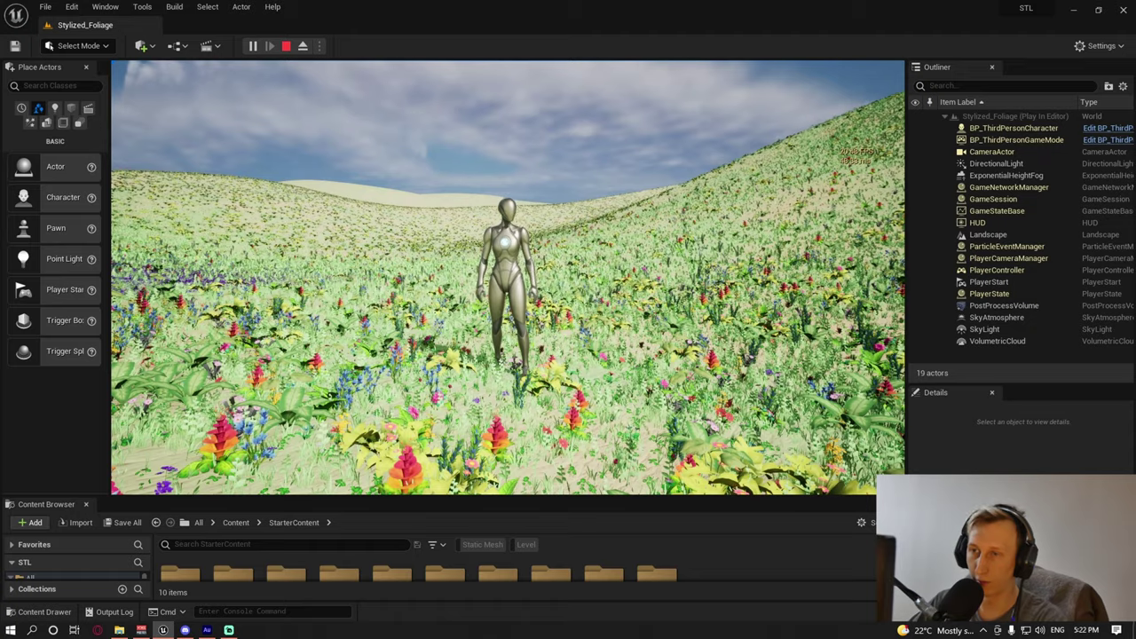
key(w)
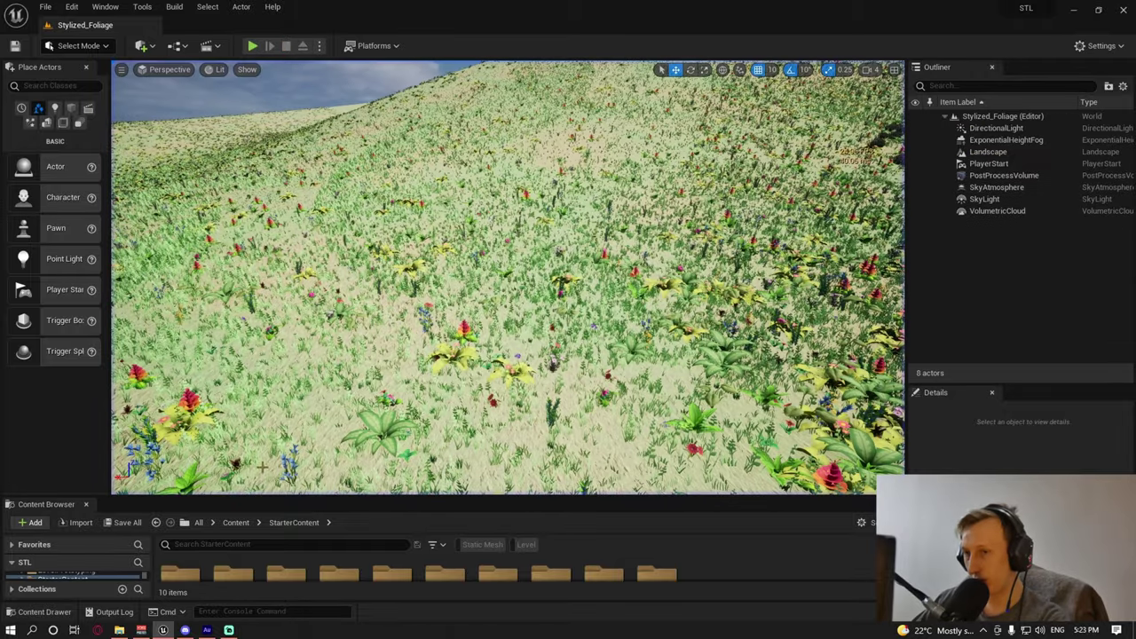
- Enlarge the Content Browser, open the Stylized_Foliage folder and bring up its migration asset report
drag(330, 495, 318, 349)
click(24, 489)
click(55, 489)
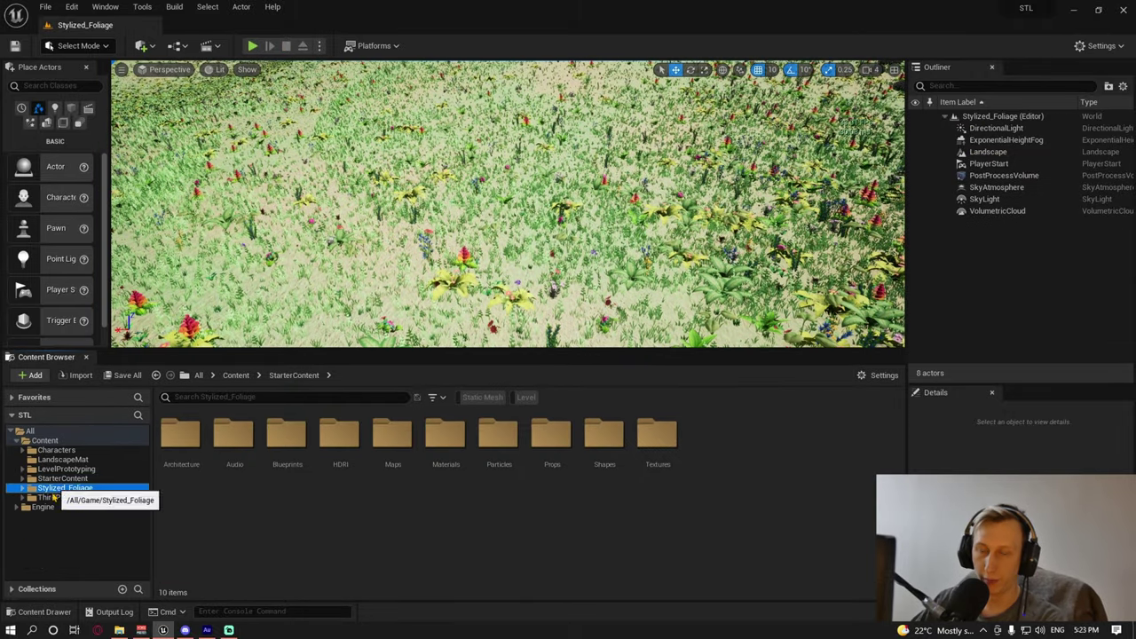
right_click(73, 488)
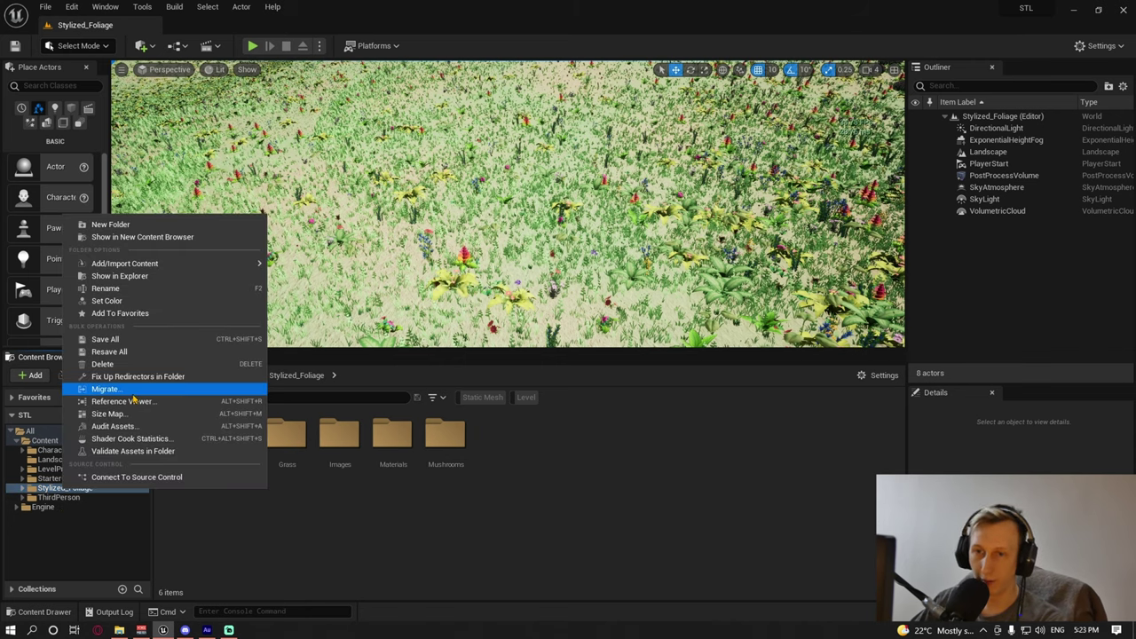
click(111, 390)
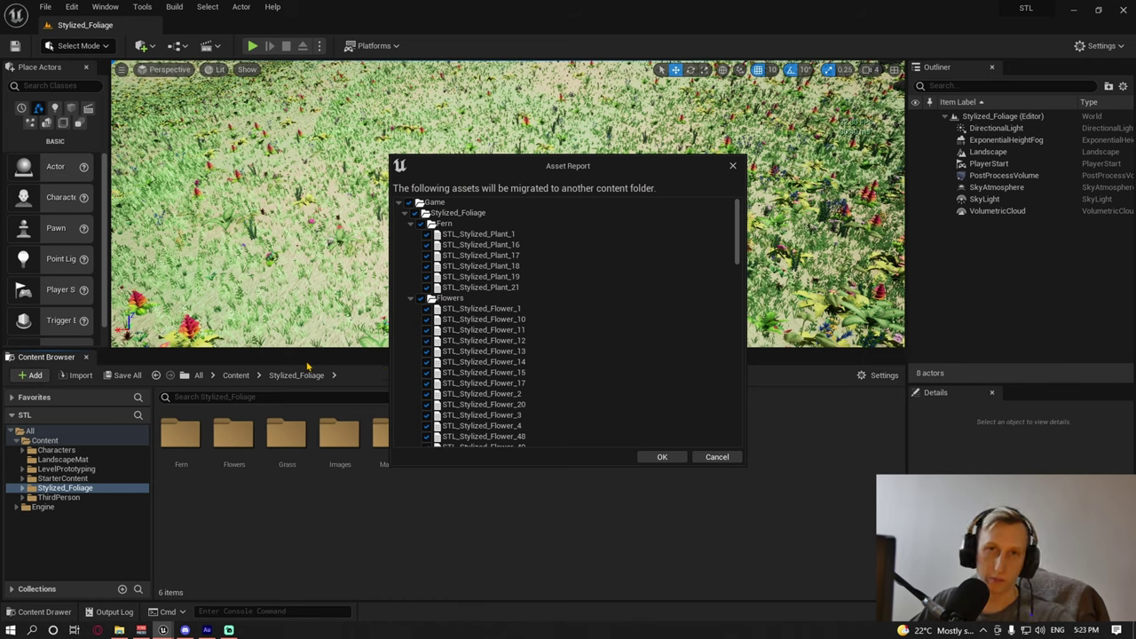
- Examine the migration report's asset list across the fern, flower, grass, image, material and mushroom folders, and close it
scroll(507, 337, down, 15)
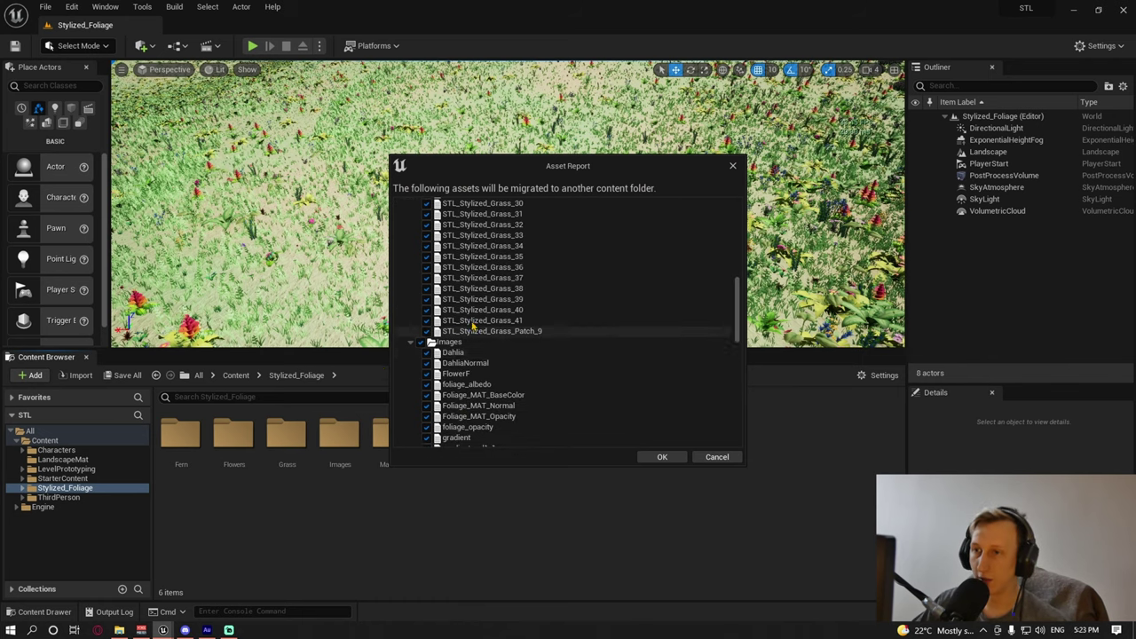
scroll(501, 293, up, 10)
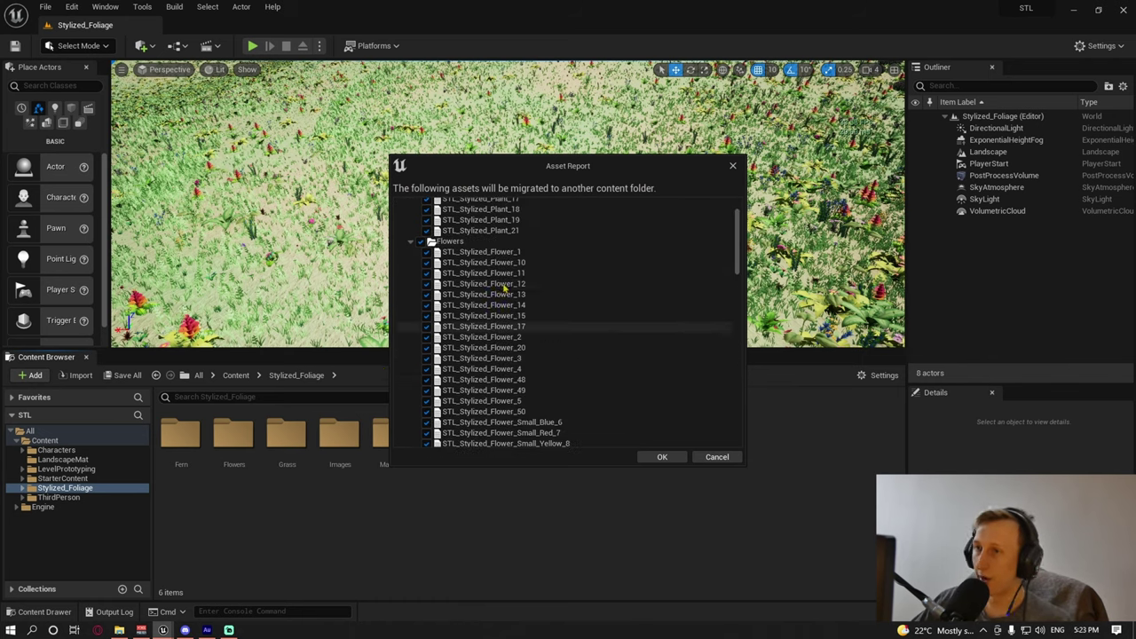
scroll(503, 286, up, 3)
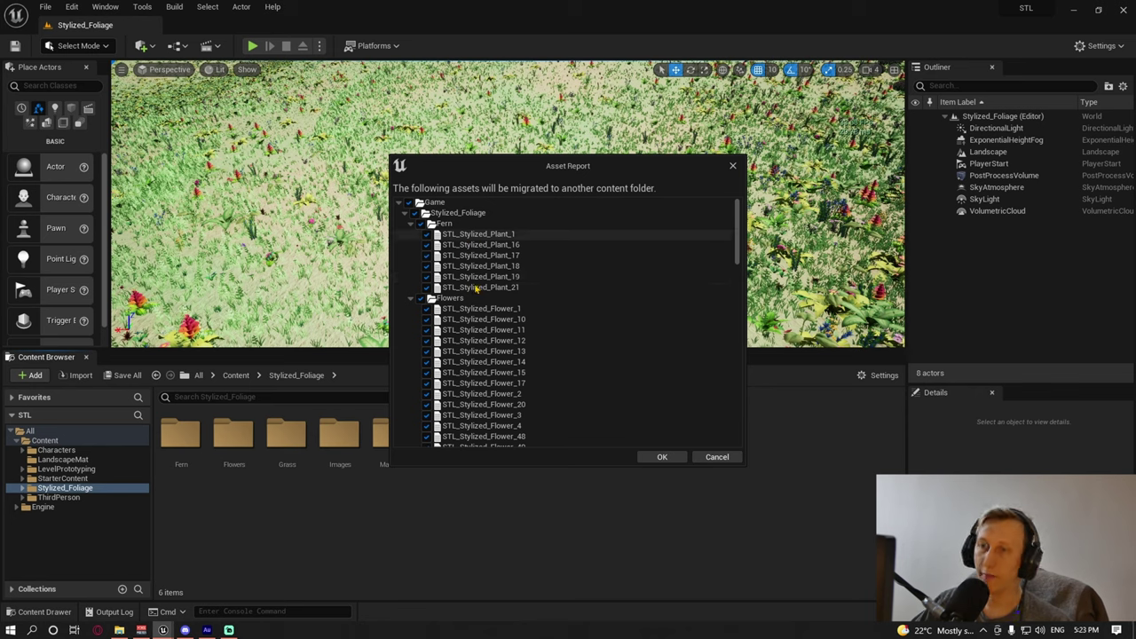
scroll(538, 353, down, 15)
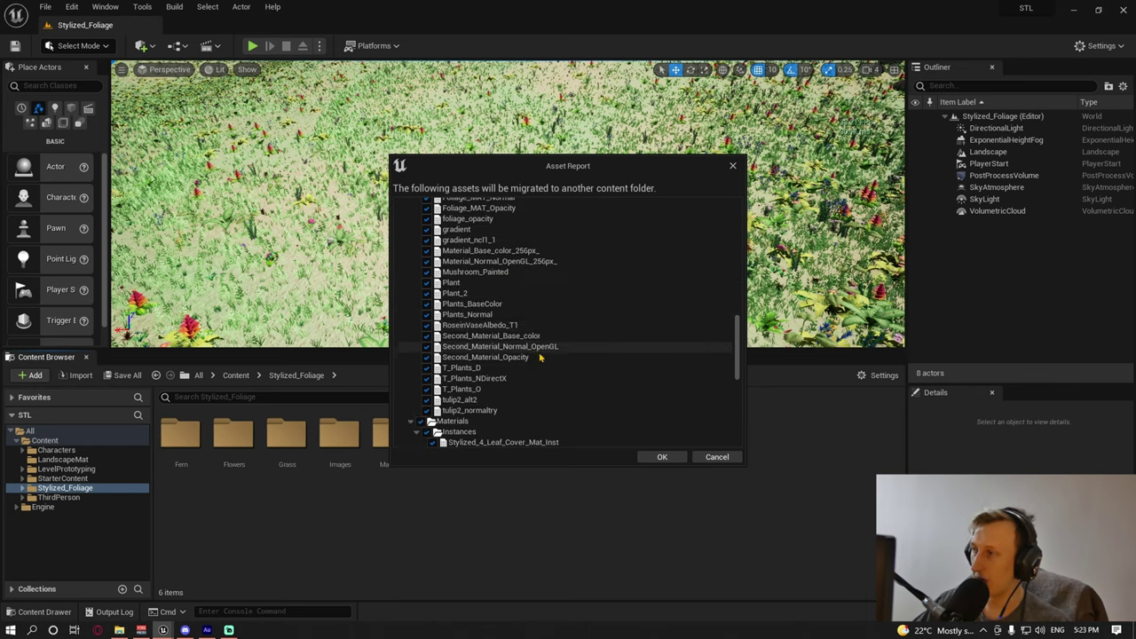
scroll(540, 356, down, 10)
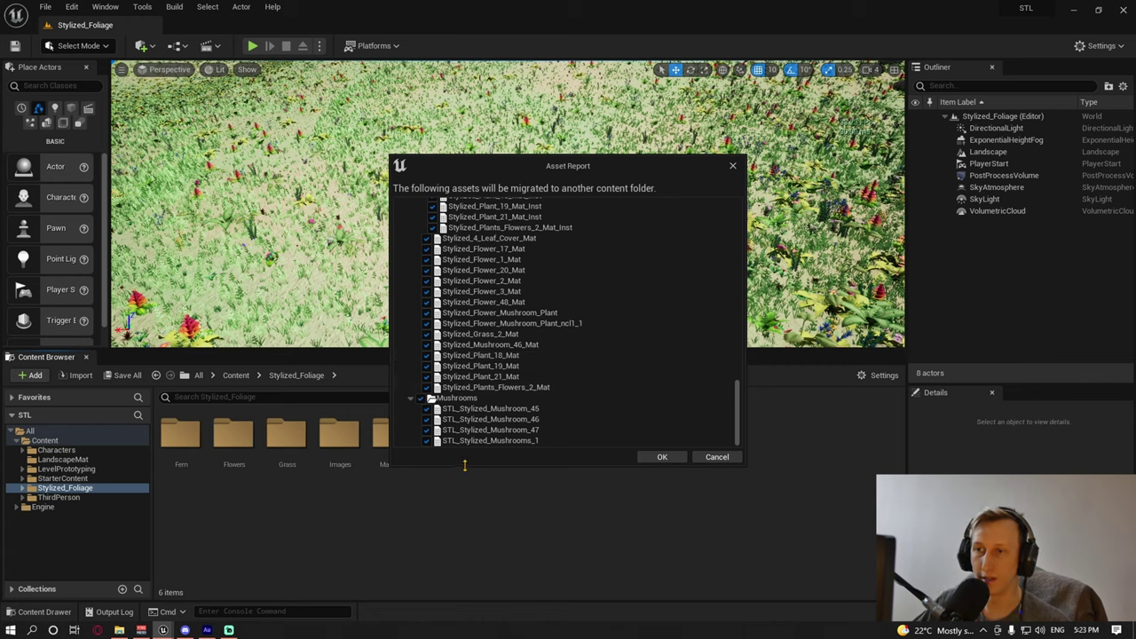
scroll(526, 376, up, 10)
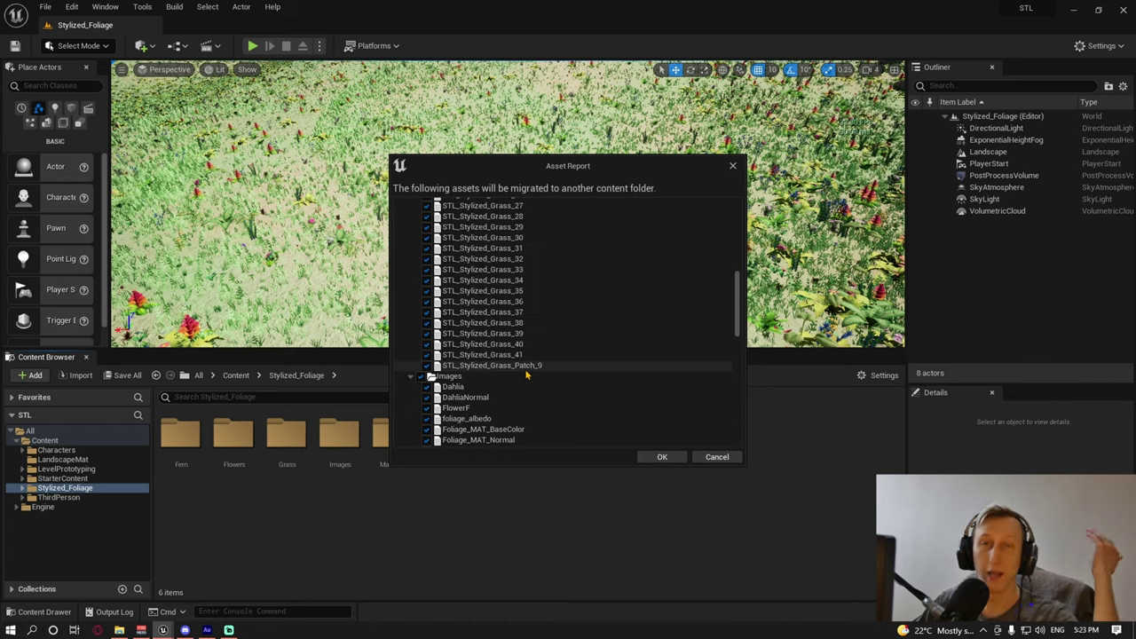
scroll(527, 375, up, 4)
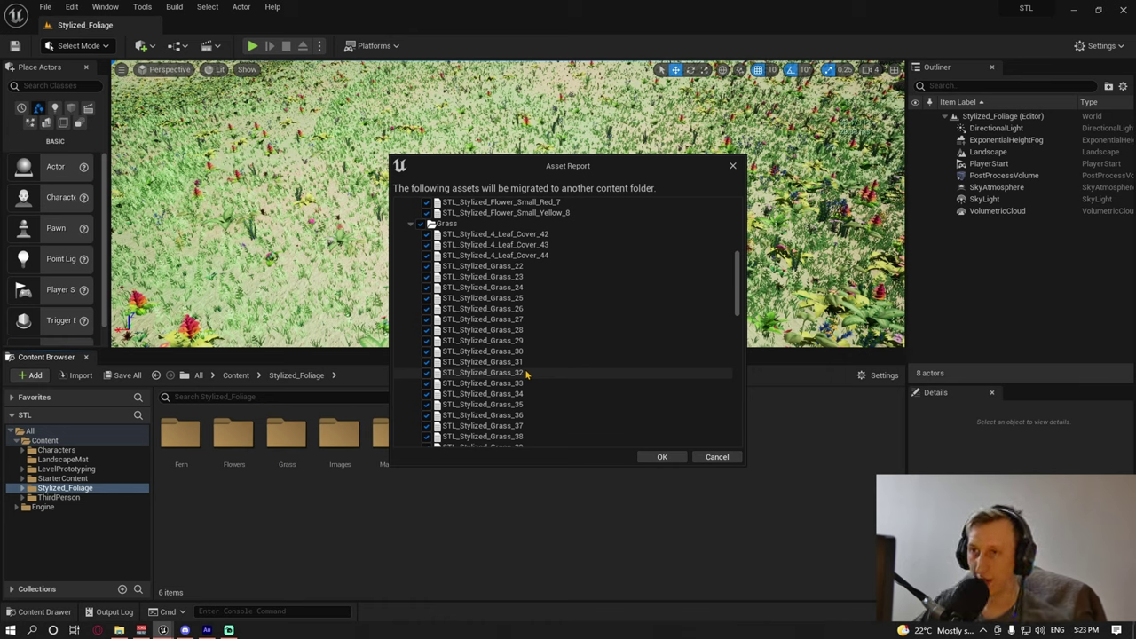
scroll(526, 374, up, 3)
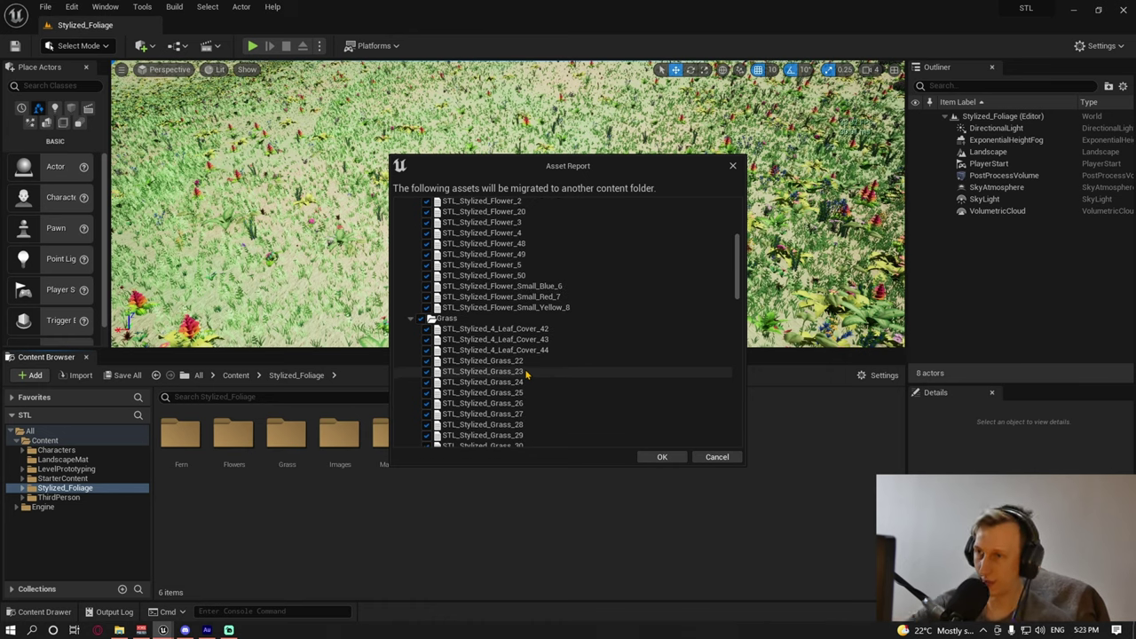
scroll(526, 374, up, 6)
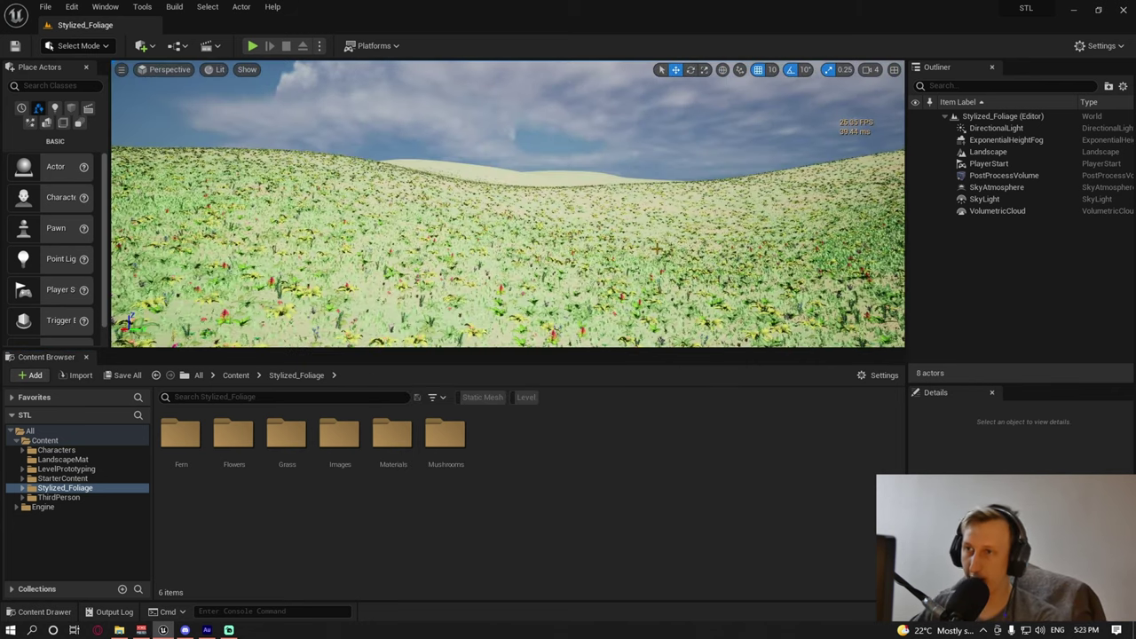
right_drag(662, 250, 725, 271)
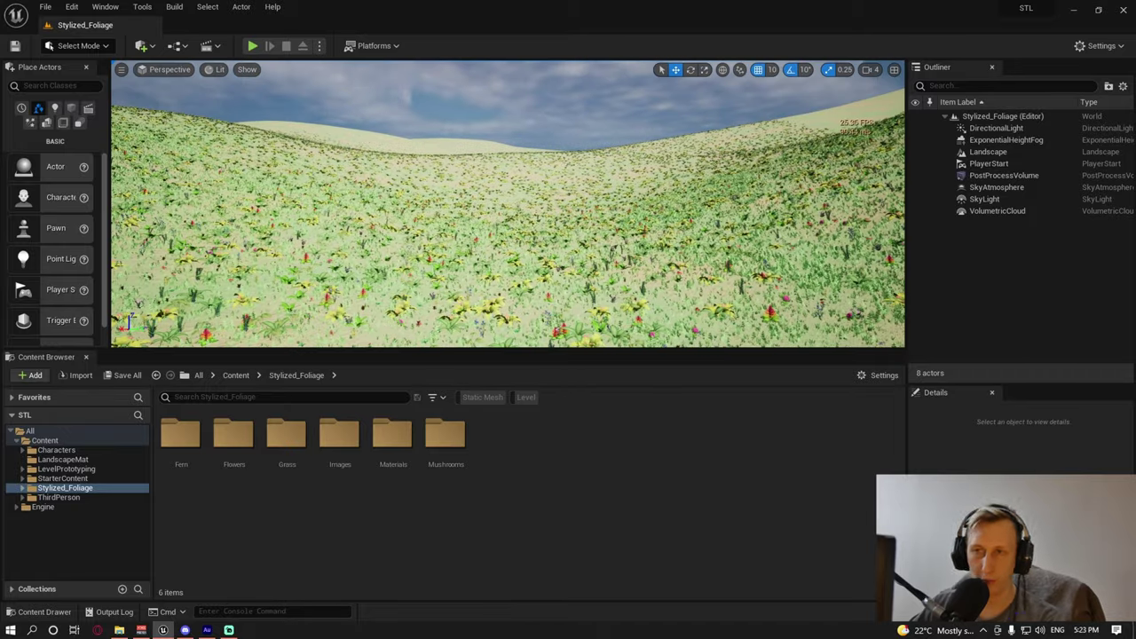
key(a)
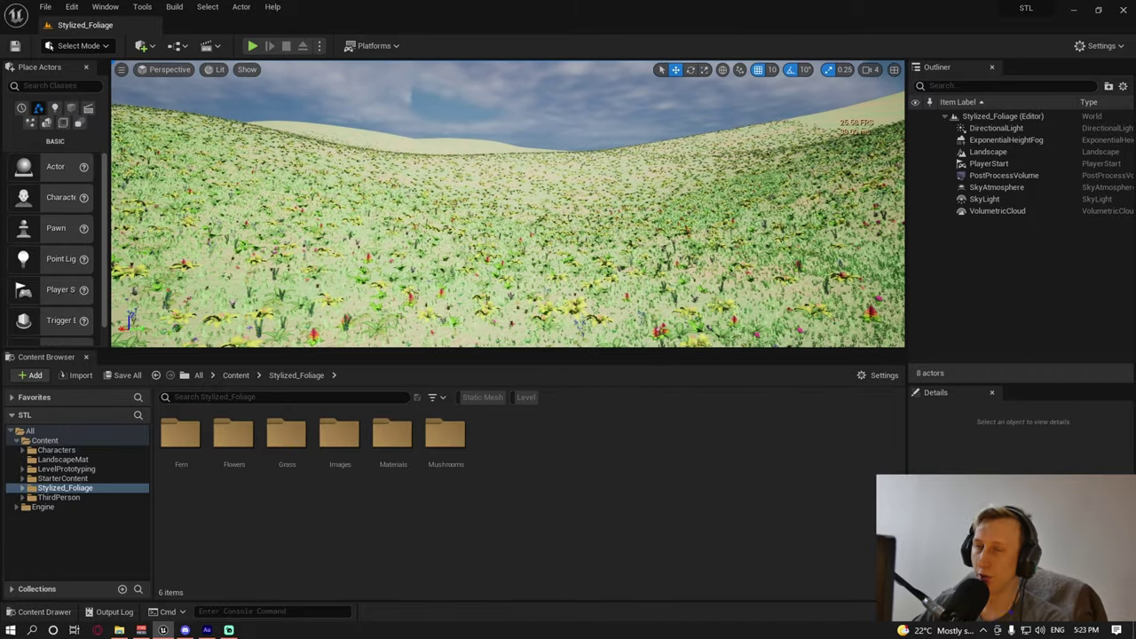
right_drag(529, 207, 539, 212)
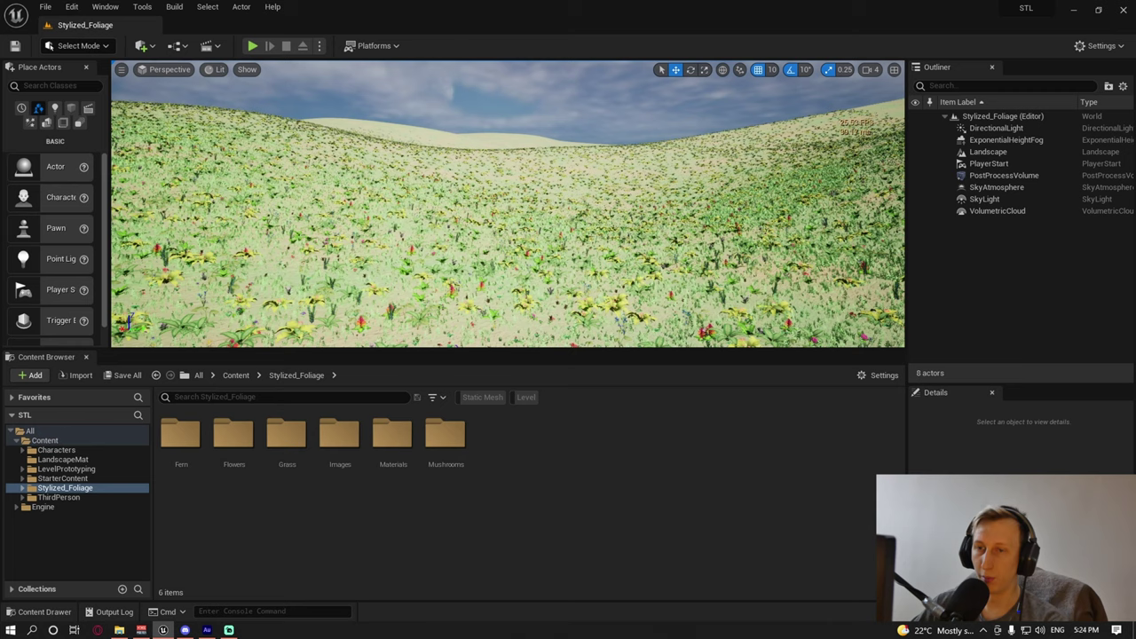